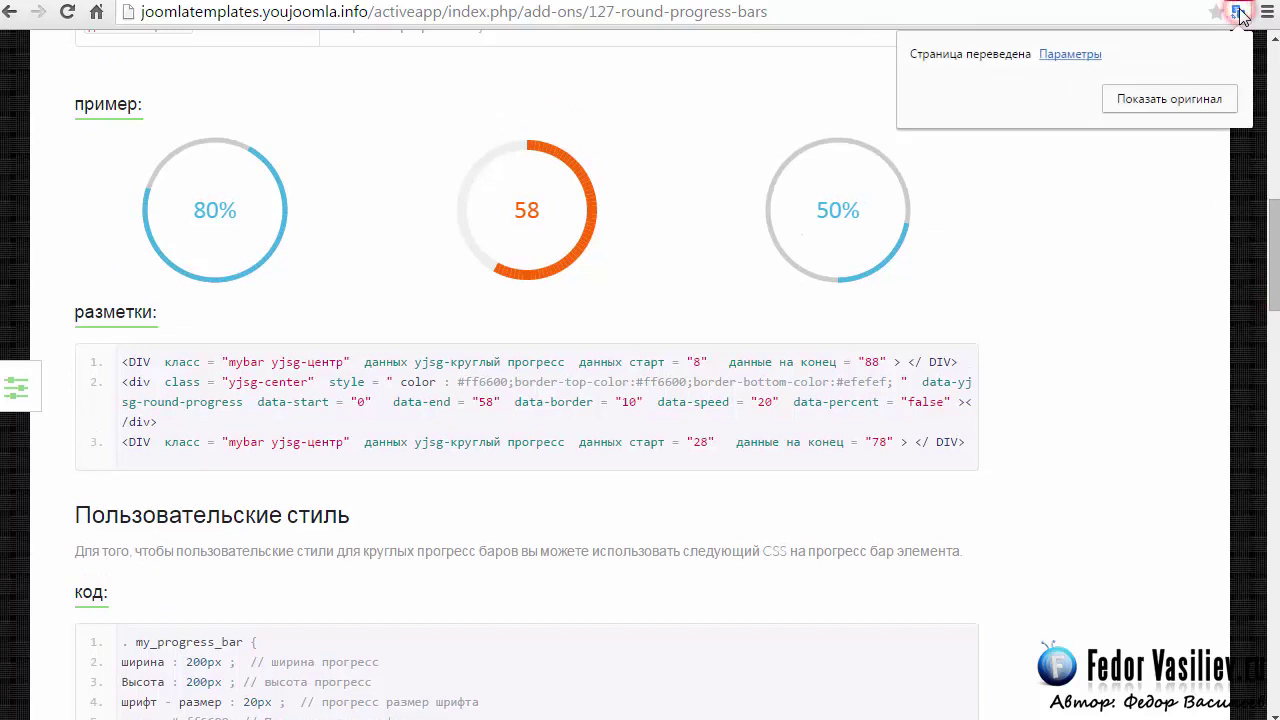
Step: Show the documentation page in its original language and review the markup of the three example round progress bars
{"action": "left_click", "coordinate": [1140, 100]}
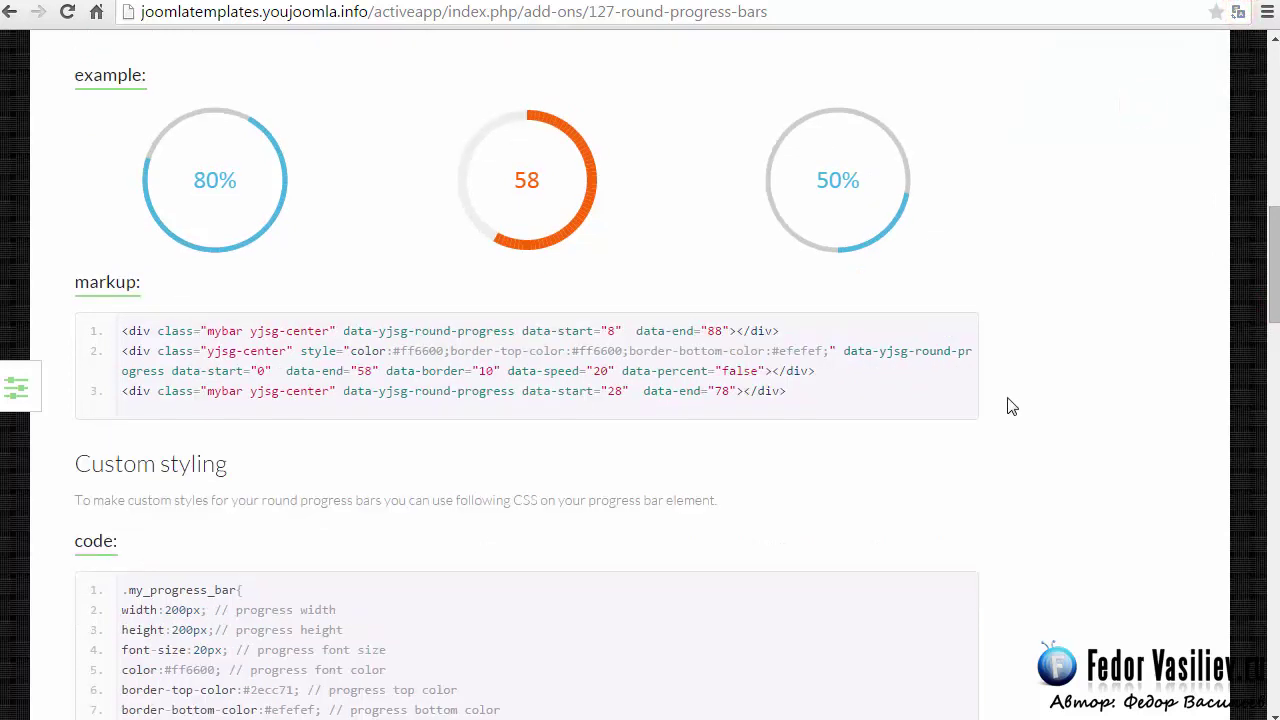
{"action": "scroll", "coordinate": [948, 389], "scroll_direction": "up", "scroll_amount": 1}
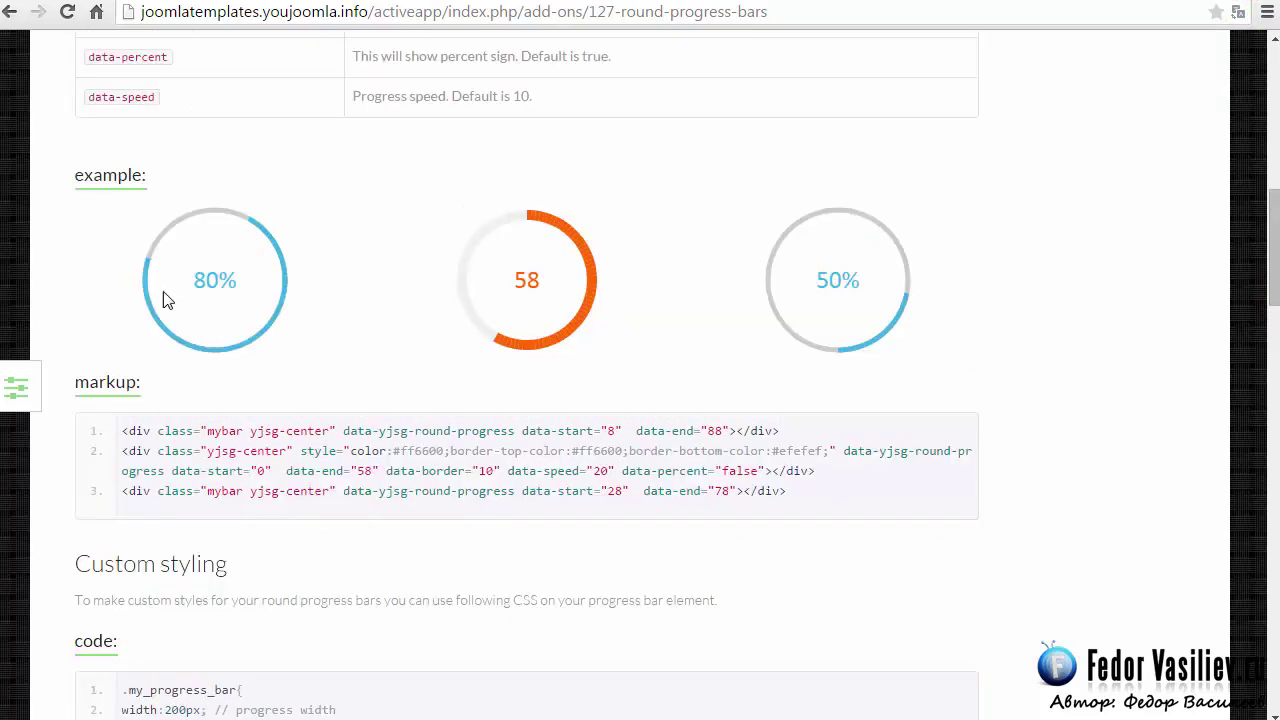
{"action": "left_click_drag", "start_coordinate": [789, 493], "coordinate": [115, 431]}
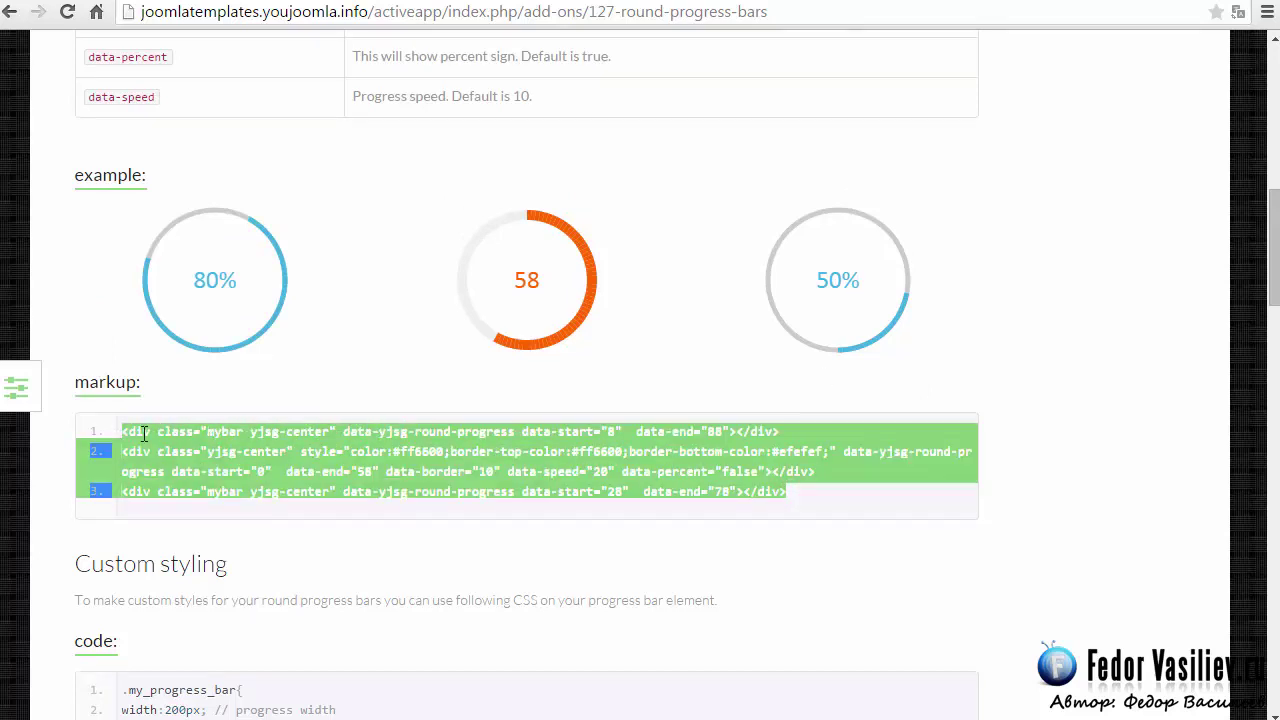
{"action": "left_click", "coordinate": [199, 446]}
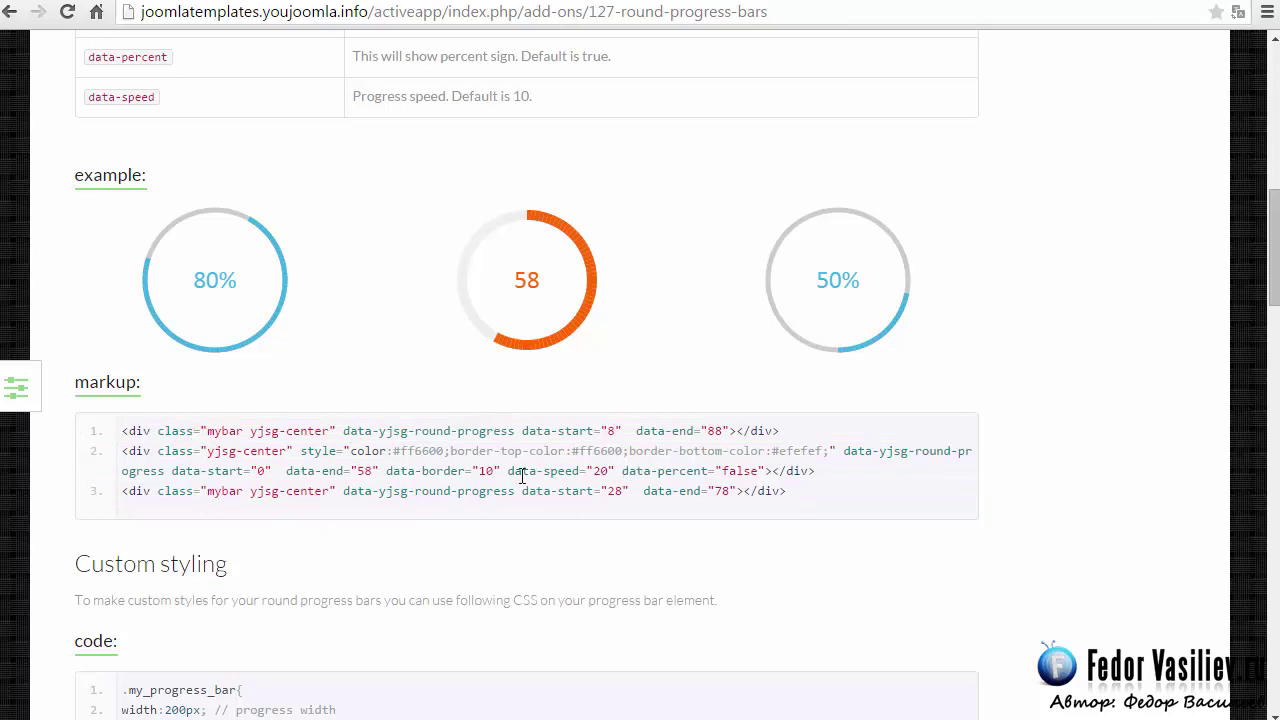
Step: Examine the custom styling CSS, the custom-styled bar's markup and the example that activates a progress bar when in view
{"action": "scroll", "coordinate": [523, 471], "scroll_direction": "down", "scroll_amount": 4}
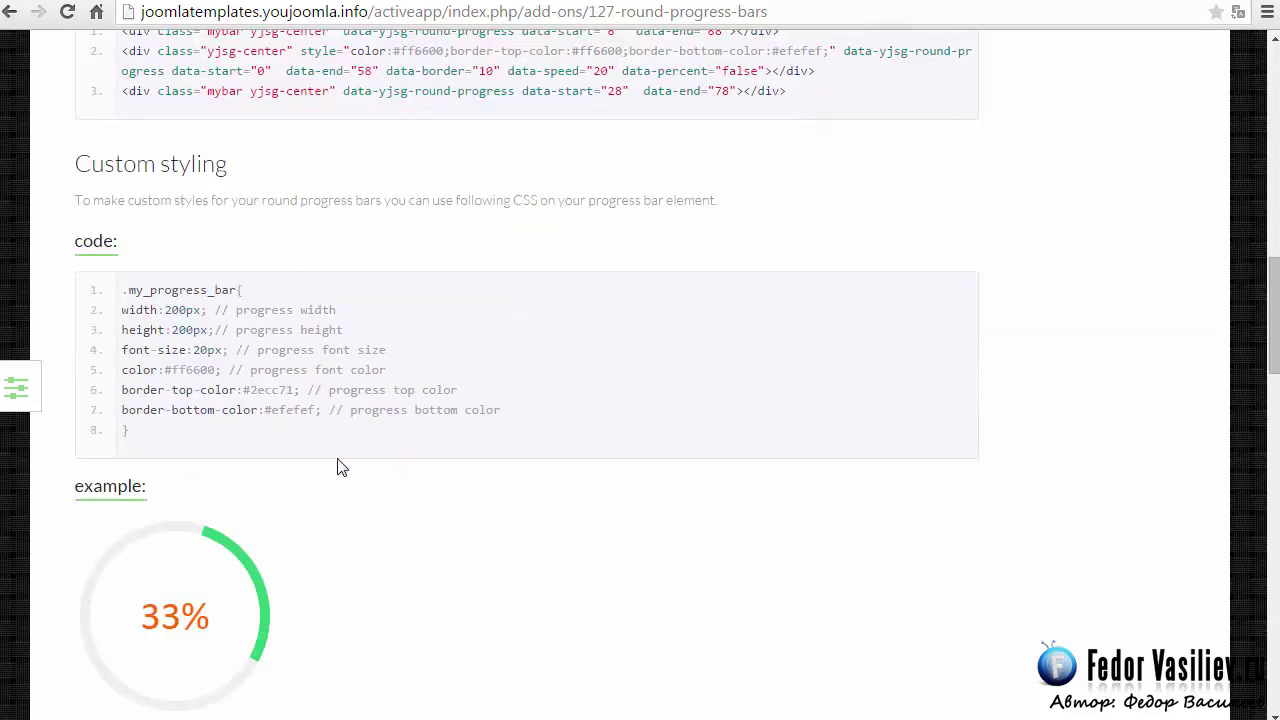
{"action": "scroll", "coordinate": [400, 472], "scroll_direction": "down", "scroll_amount": 1}
{"action": "scroll", "coordinate": [225, 350], "scroll_direction": "up", "scroll_amount": 3}
{"action": "scroll", "coordinate": [240, 366], "scroll_direction": "down", "scroll_amount": 6}
{"action": "left_click", "coordinate": [180, 416]}
{"action": "double_click", "coordinate": [158, 404]}
{"action": "scroll", "coordinate": [226, 378], "scroll_direction": "down", "scroll_amount": 3}
{"action": "scroll", "coordinate": [212, 380], "scroll_direction": "down", "scroll_amount": 2}
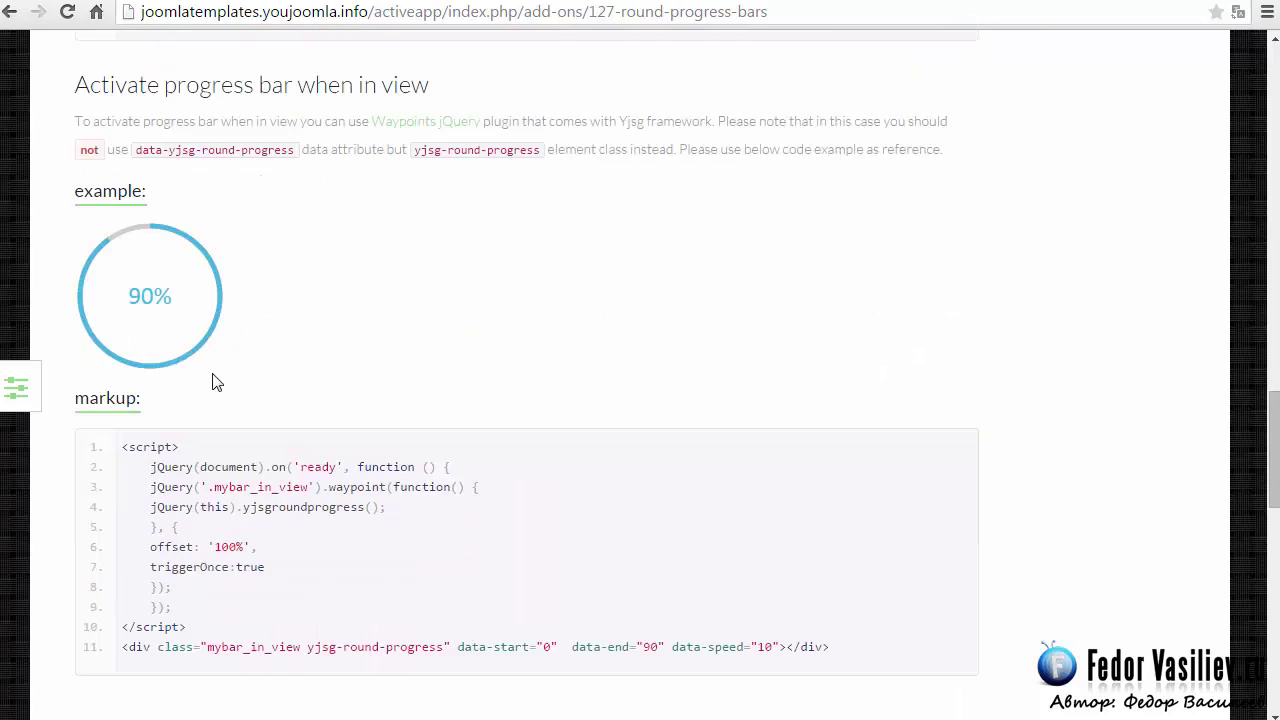
{"action": "scroll", "coordinate": [386, 506], "scroll_direction": "up", "scroll_amount": 6}
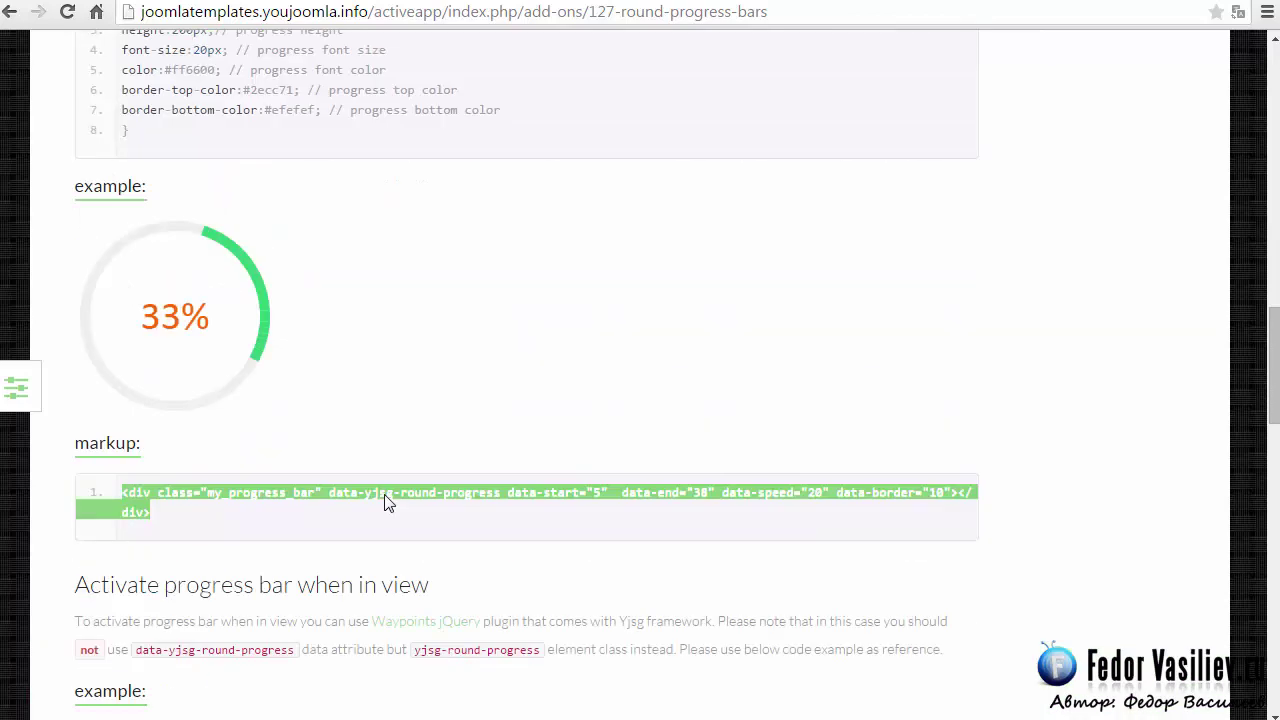
{"action": "left_click", "coordinate": [375, 494]}
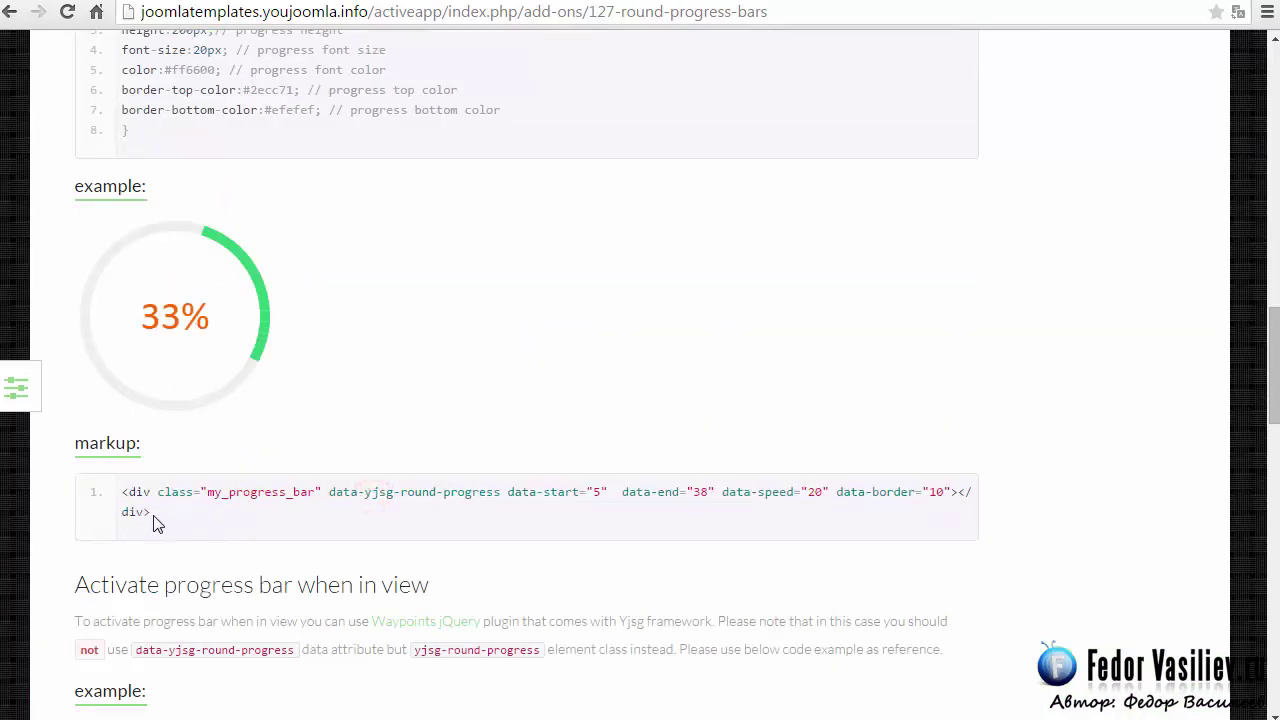
{"action": "scroll", "coordinate": [549, 420], "scroll_direction": "down", "scroll_amount": 7}
{"action": "scroll", "coordinate": [410, 270], "scroll_direction": "up", "scroll_amount": 1}
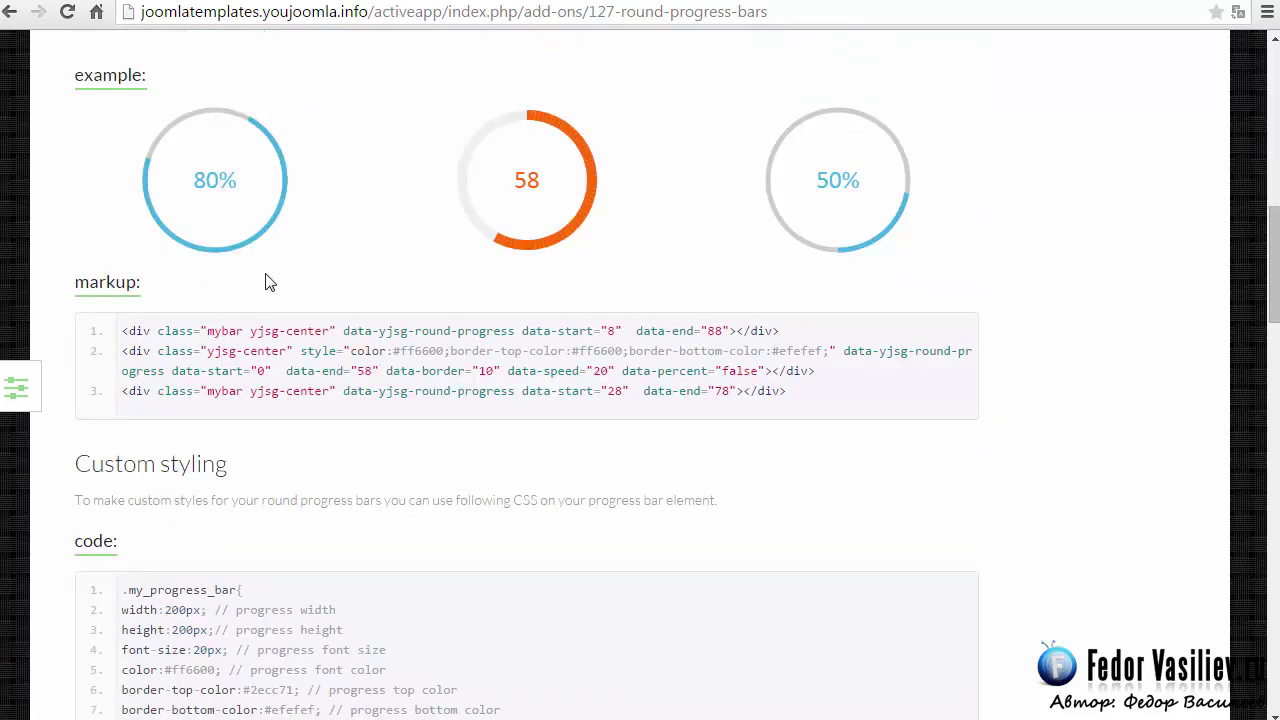
Step: Copy the my_progress_bar div from the markup block of the custom styling example
{"action": "scroll", "coordinate": [437, 358], "scroll_direction": "down", "scroll_amount": 6}
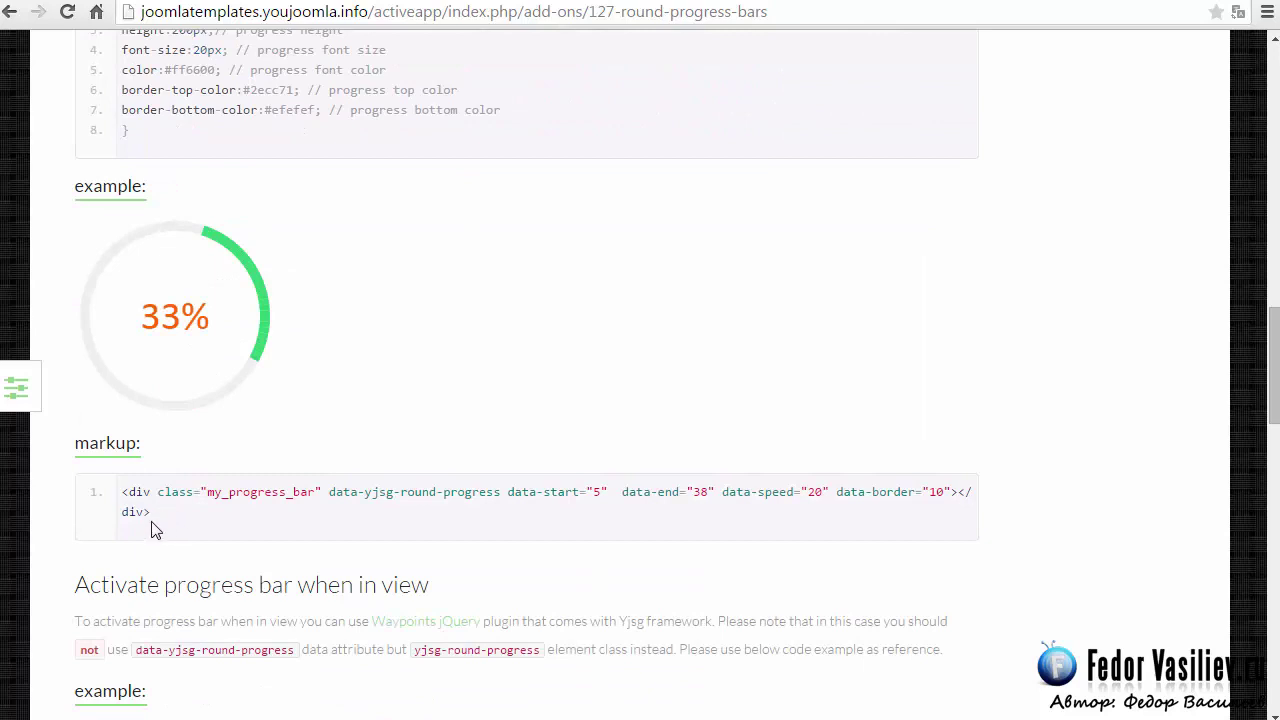
{"action": "double_click", "coordinate": [157, 516]}
{"action": "key", "text": "ctrl+c"}
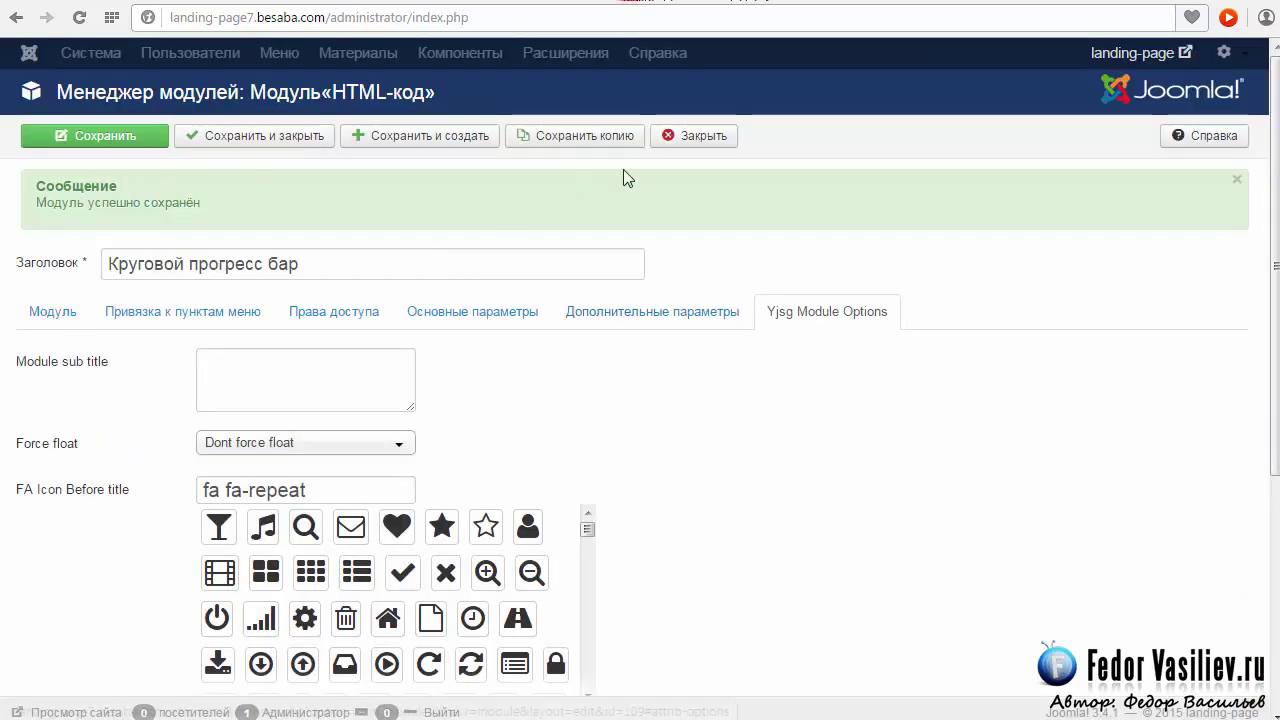
Step: In the Joomla HTML module's source code, paste the copied my_progress_bar div below the three existing bars and apply it
{"action": "left_click", "coordinate": [710, 139]}
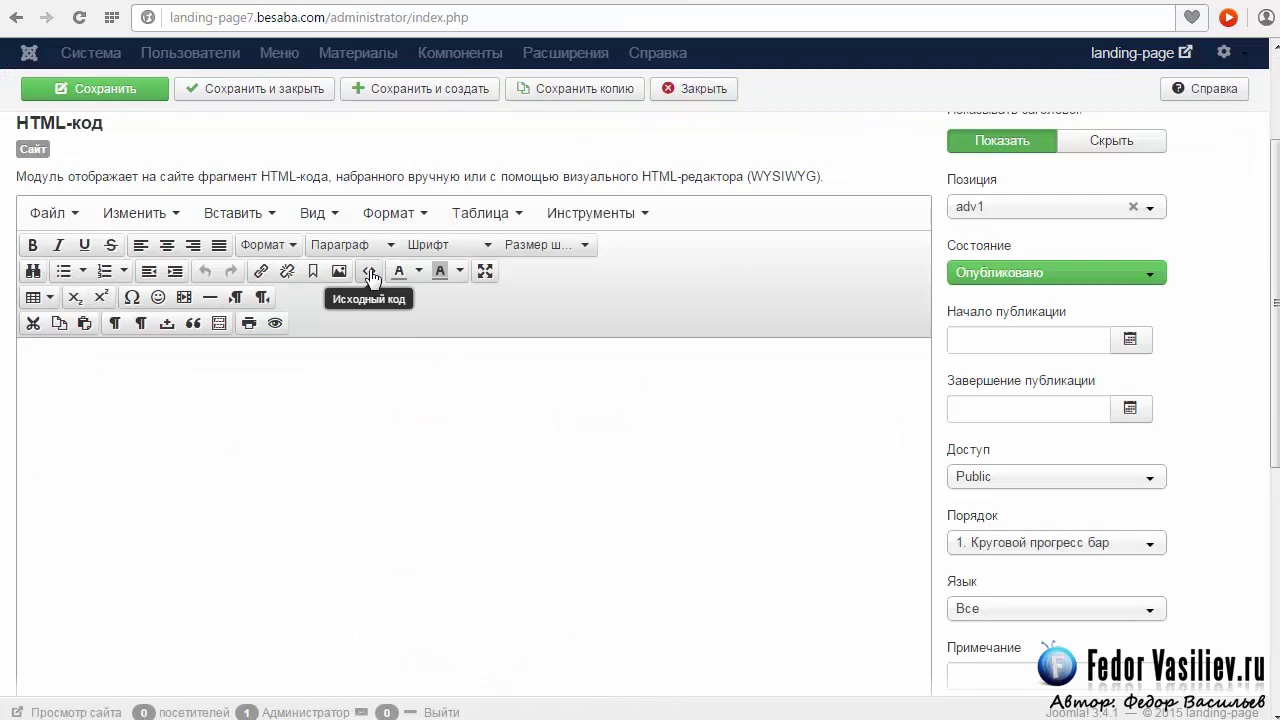
{"action": "left_click", "coordinate": [369, 271]}
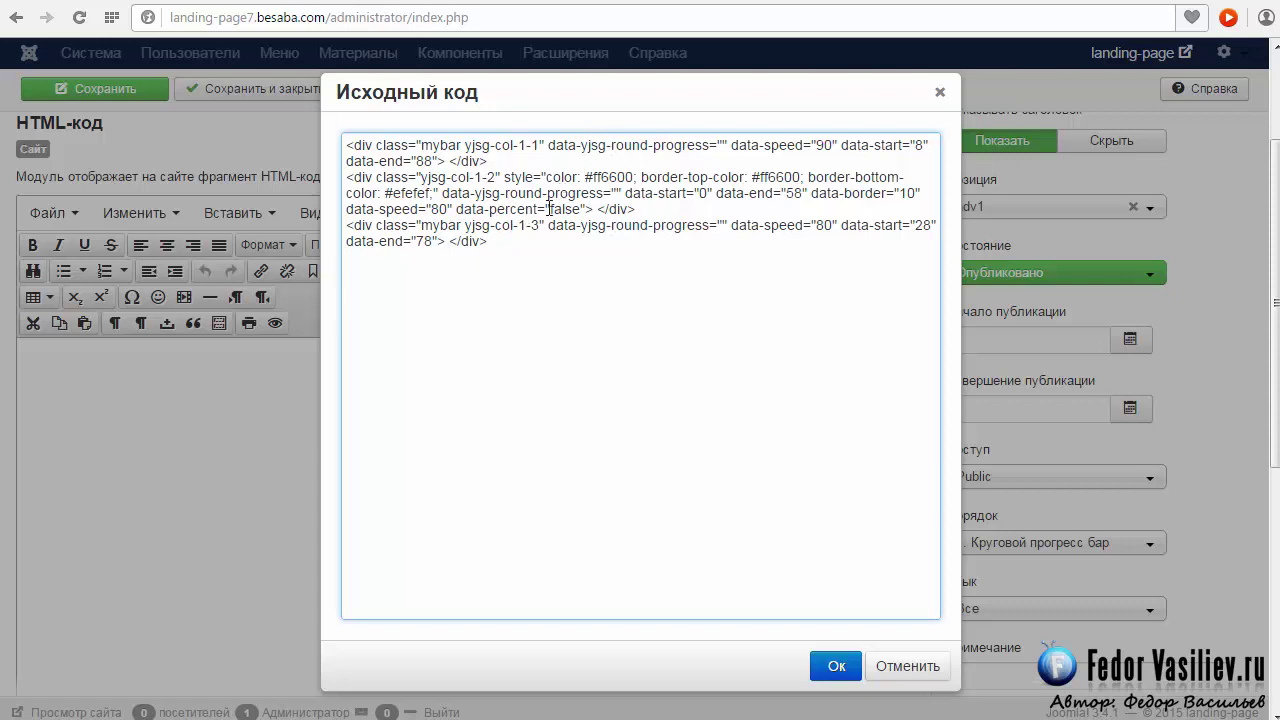
{"action": "right_click", "coordinate": [389, 288]}
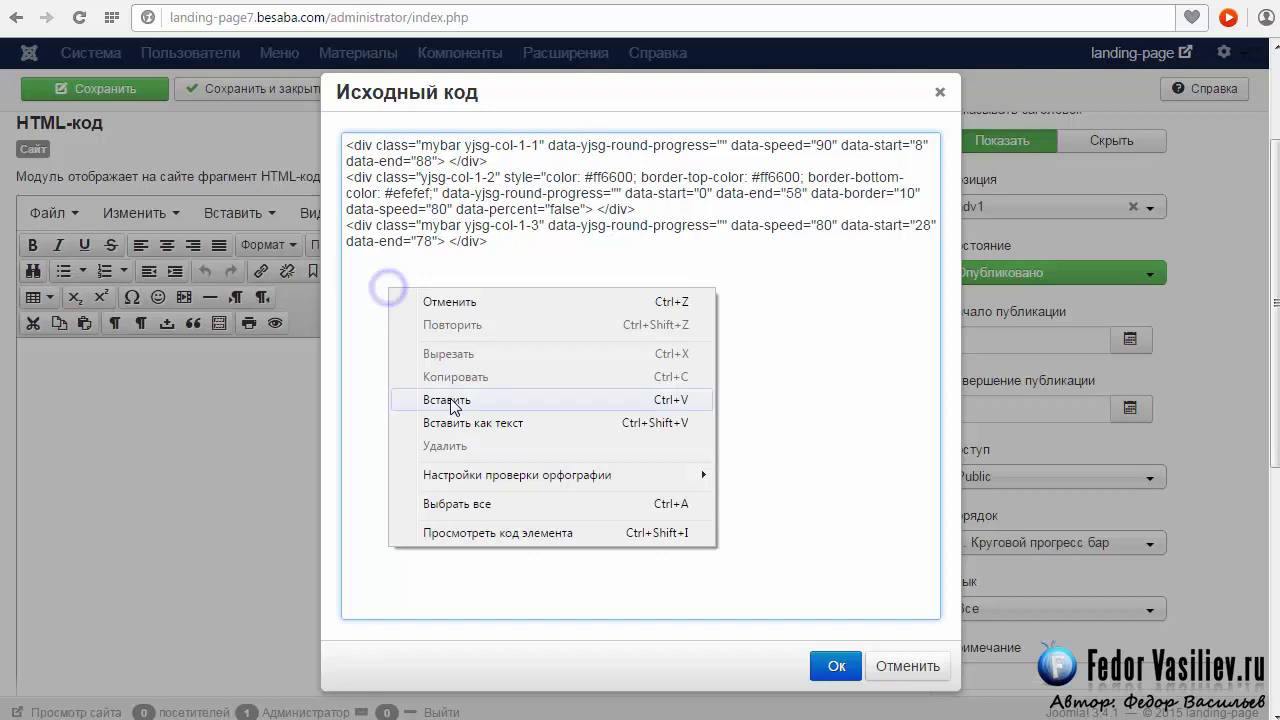
{"action": "left_click", "coordinate": [452, 401]}
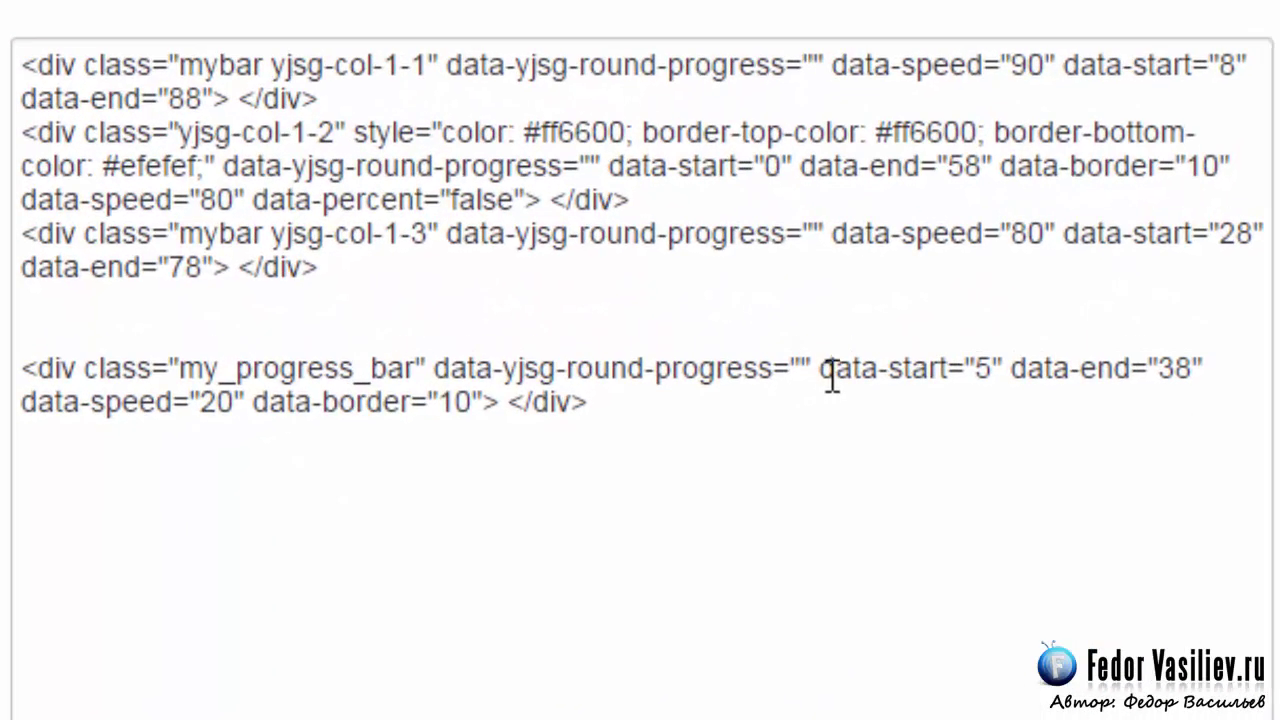
{"action": "left_click", "coordinate": [729, 292]}
{"action": "left_click_drag", "start_coordinate": [828, 374], "coordinate": [1198, 372]}
{"action": "left_click_drag", "start_coordinate": [23, 400], "coordinate": [480, 401]}
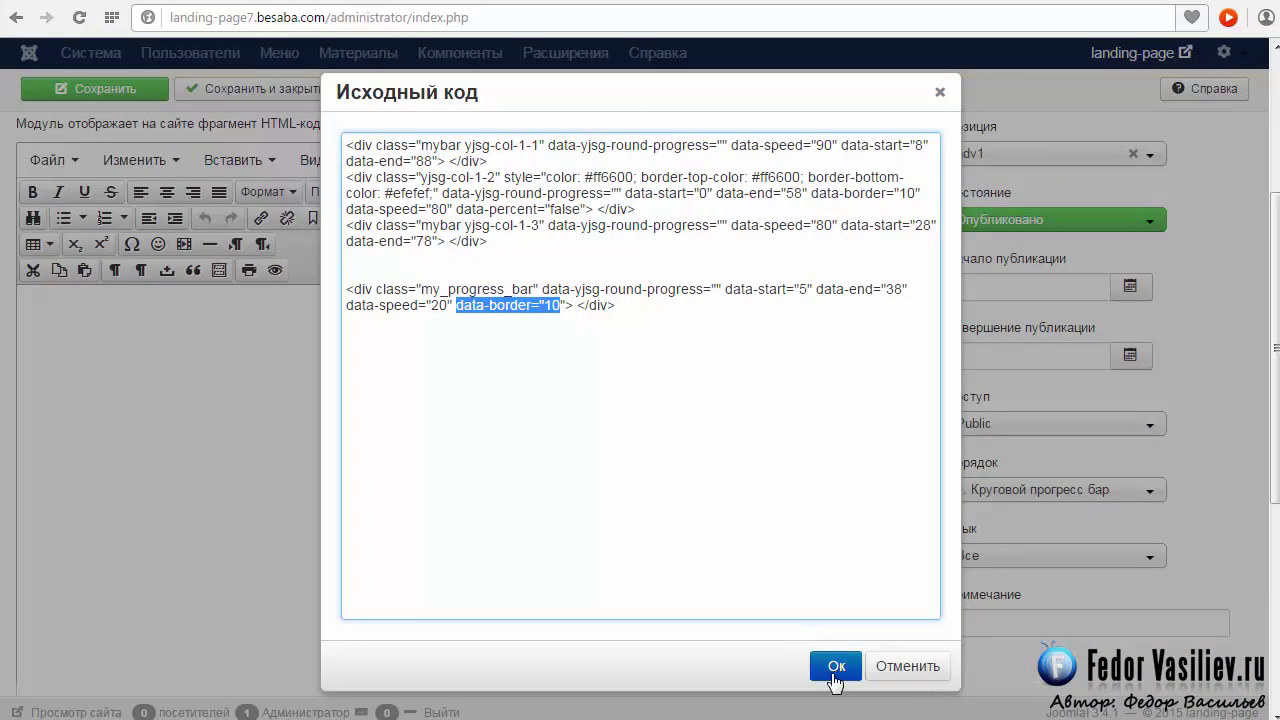
{"action": "left_click", "coordinate": [829, 666]}
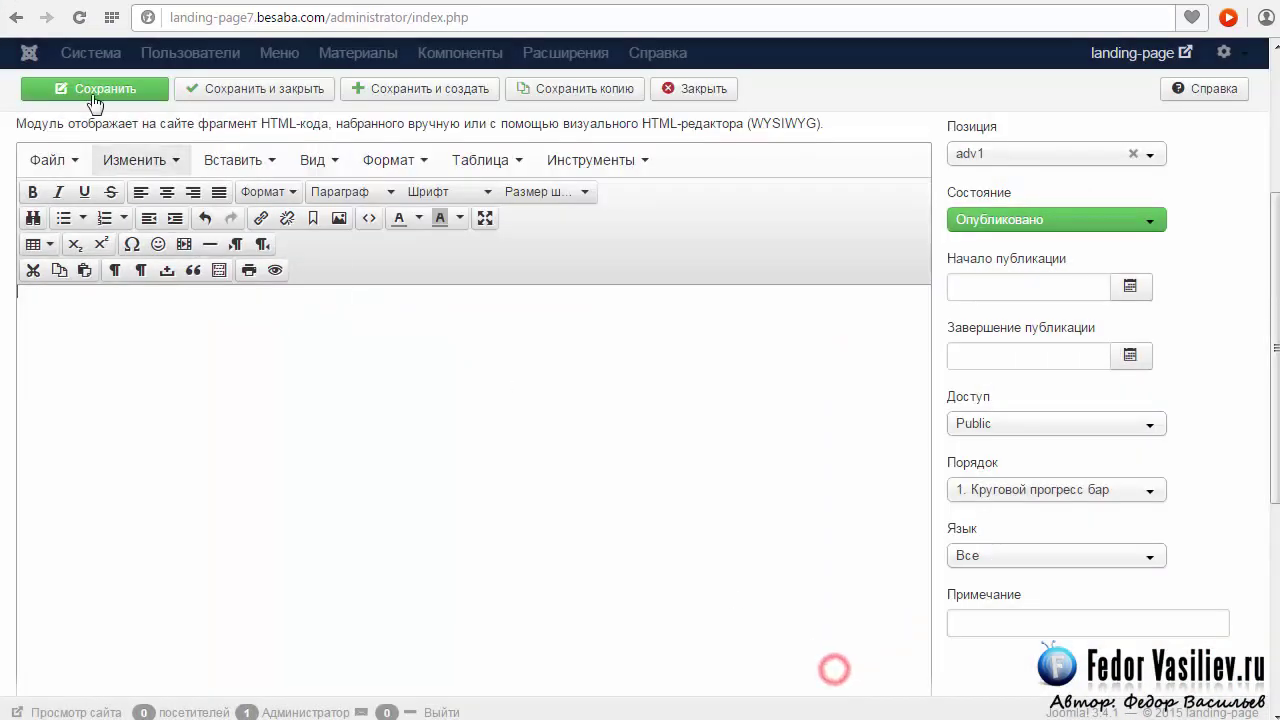
Step: Save the module with the added progress bar and reload the site page
{"action": "left_click", "coordinate": [107, 90]}
{"action": "key", "text": "ctrl+Tab"}
{"action": "left_click", "coordinate": [79, 18]}
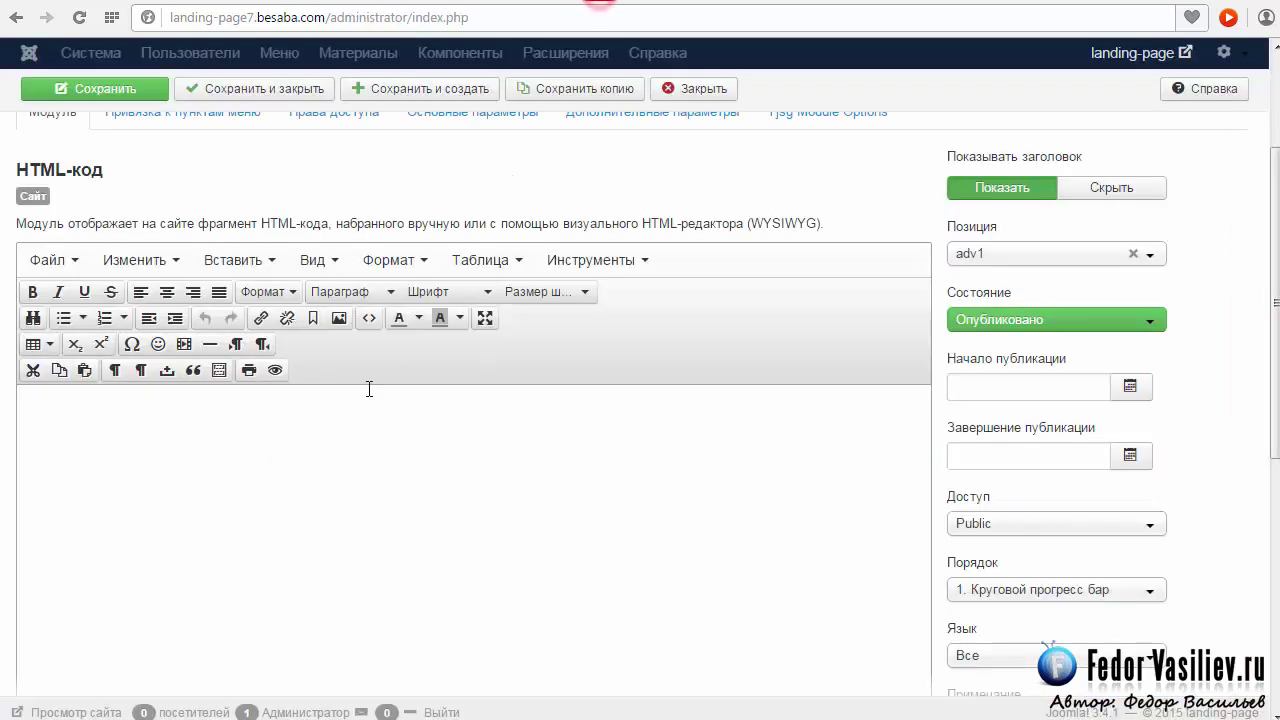
Step: Set data-start to 0 in the my_progress_bar div of the module's source code
{"action": "left_click", "coordinate": [371, 317]}
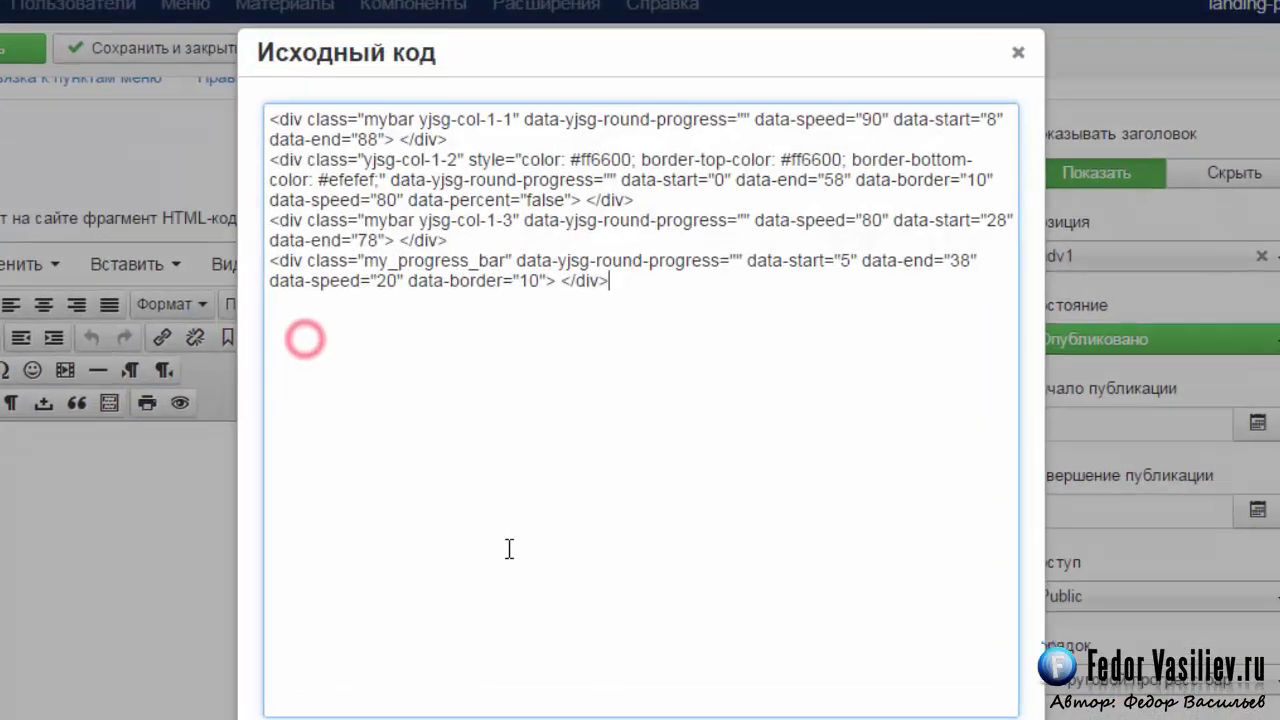
{"action": "double_click", "coordinate": [960, 261]}
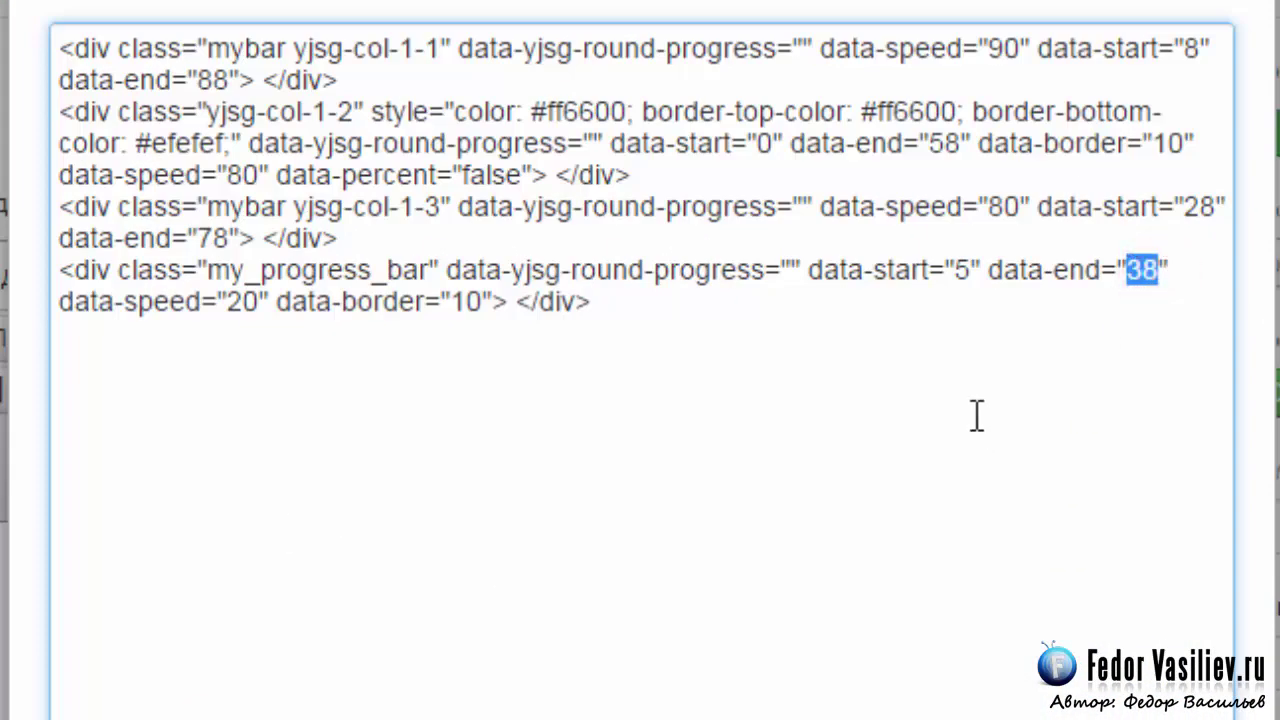
{"action": "left_click", "coordinate": [1057, 290]}
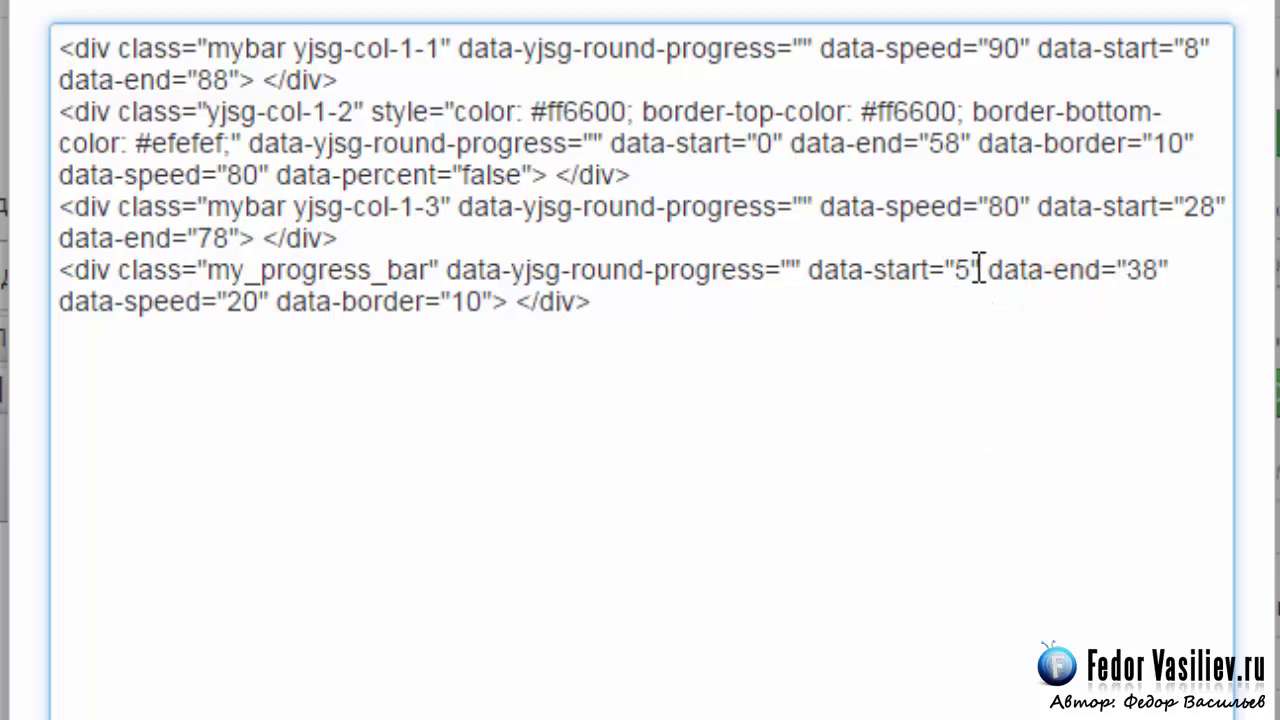
{"action": "left_click_drag", "start_coordinate": [979, 271], "coordinate": [823, 285]}
{"action": "left_click", "coordinate": [834, 271]}
{"action": "double_click", "coordinate": [962, 270]}
{"action": "type", "text": "0"}
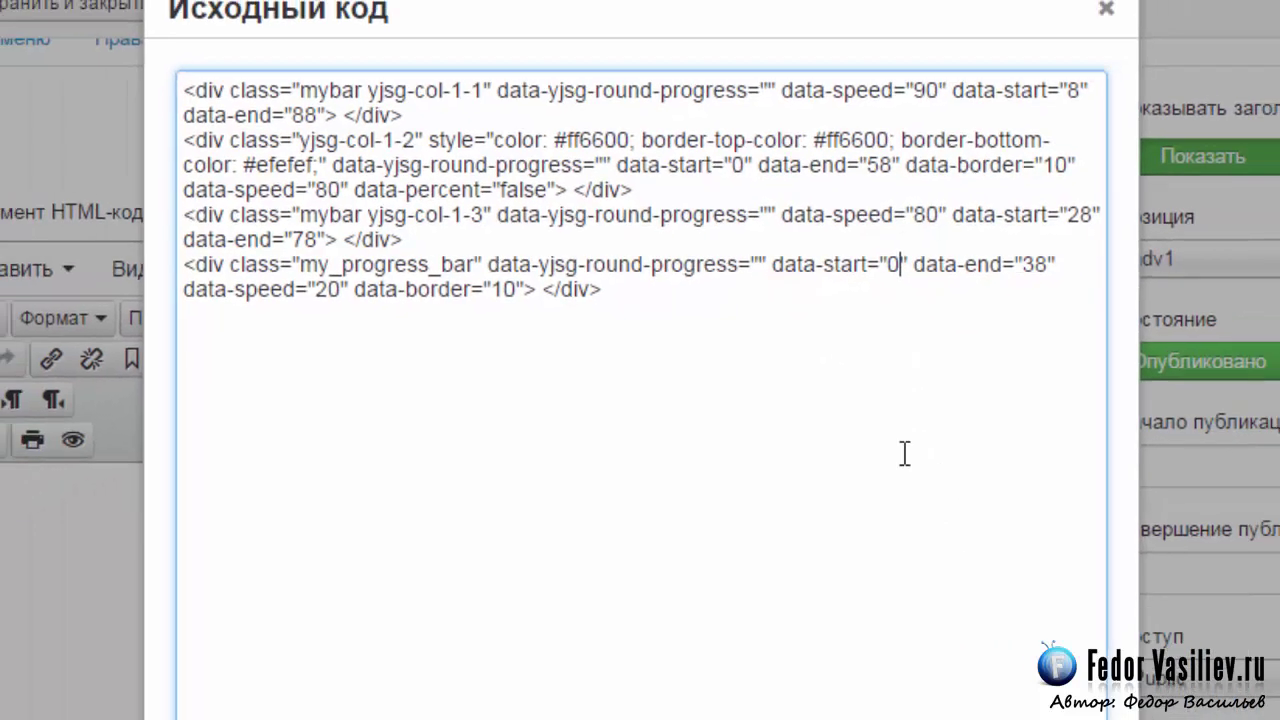
{"action": "left_click", "coordinate": [837, 667]}
Step: Save the module with the new start value and reload the site page showing the bars
{"action": "left_click", "coordinate": [126, 89]}
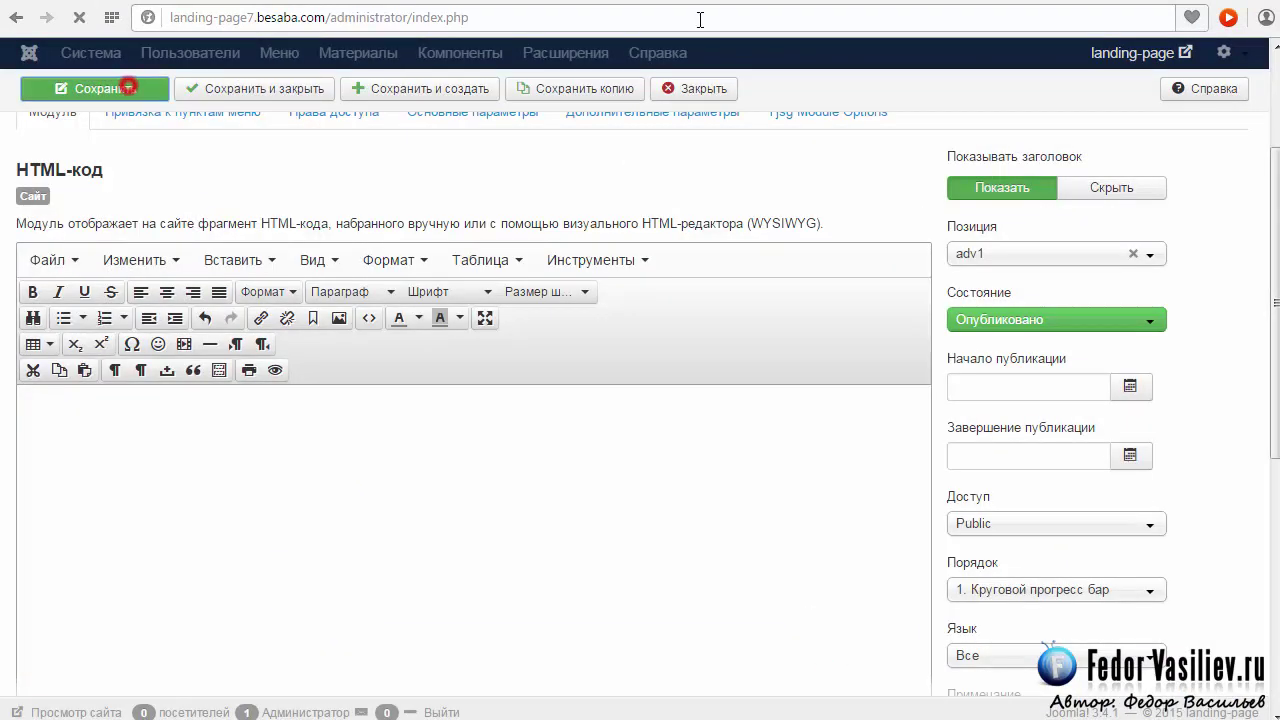
{"action": "left_click", "coordinate": [715, 3]}
{"action": "left_click", "coordinate": [79, 20]}
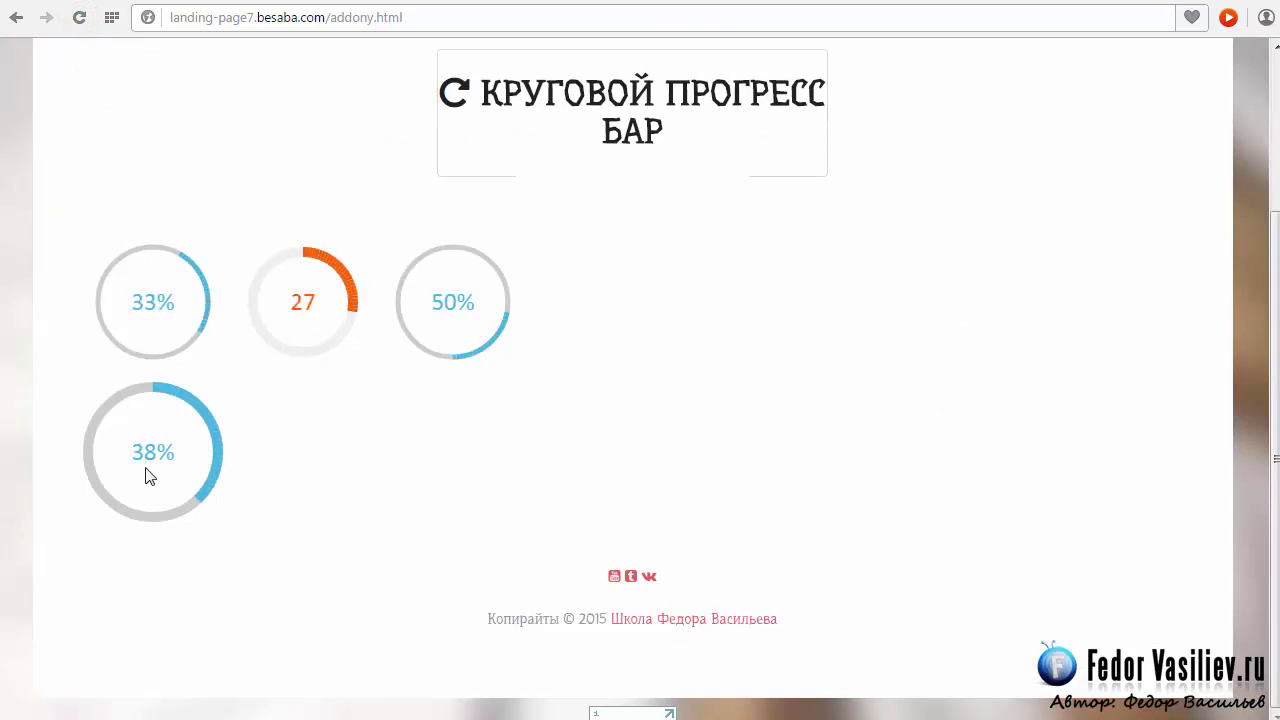
Step: Set data-end to 90 in the my_progress_bar div of the module's source code
{"action": "left_click", "coordinate": [624, 5]}
{"action": "scroll", "coordinate": [815, 270], "scroll_direction": "down", "scroll_amount": 3}
{"action": "scroll", "coordinate": [700, 270], "scroll_direction": "down", "scroll_amount": 2}
{"action": "scroll", "coordinate": [480, 300], "scroll_direction": "up", "scroll_amount": 2}
{"action": "left_click", "coordinate": [369, 219]}
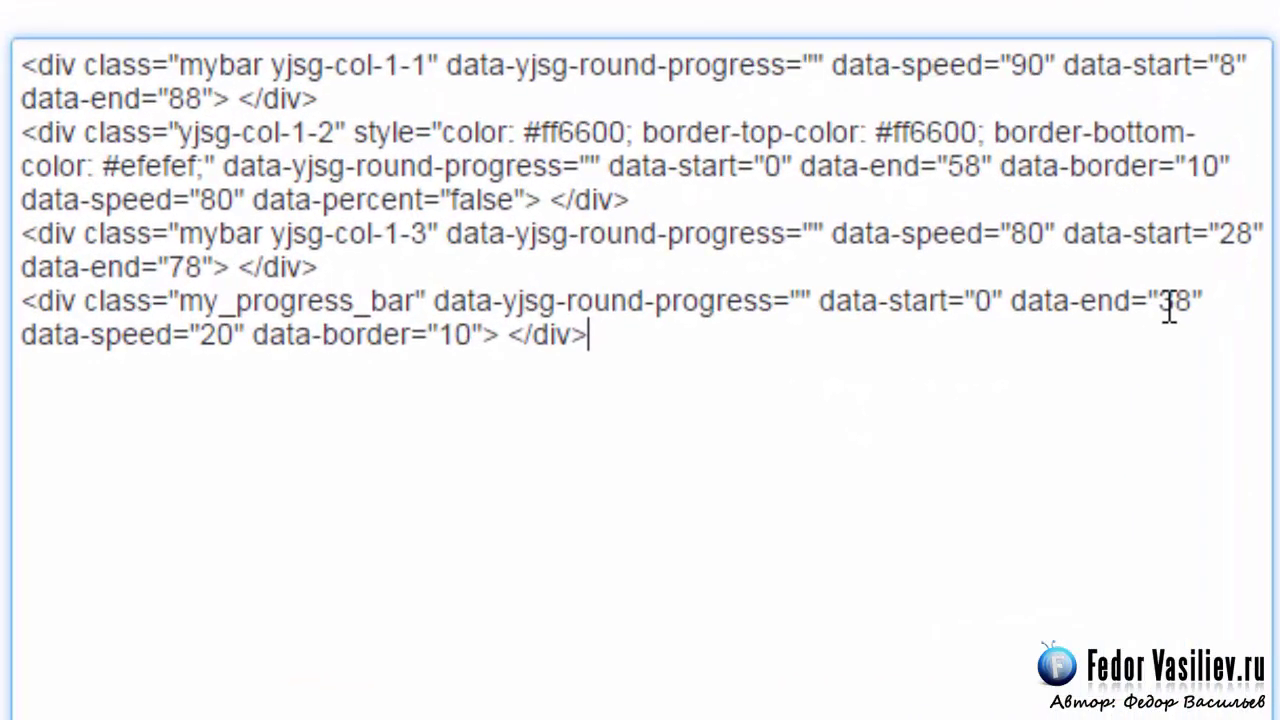
{"action": "double_click", "coordinate": [913, 256]}
{"action": "type", "text": "90"}
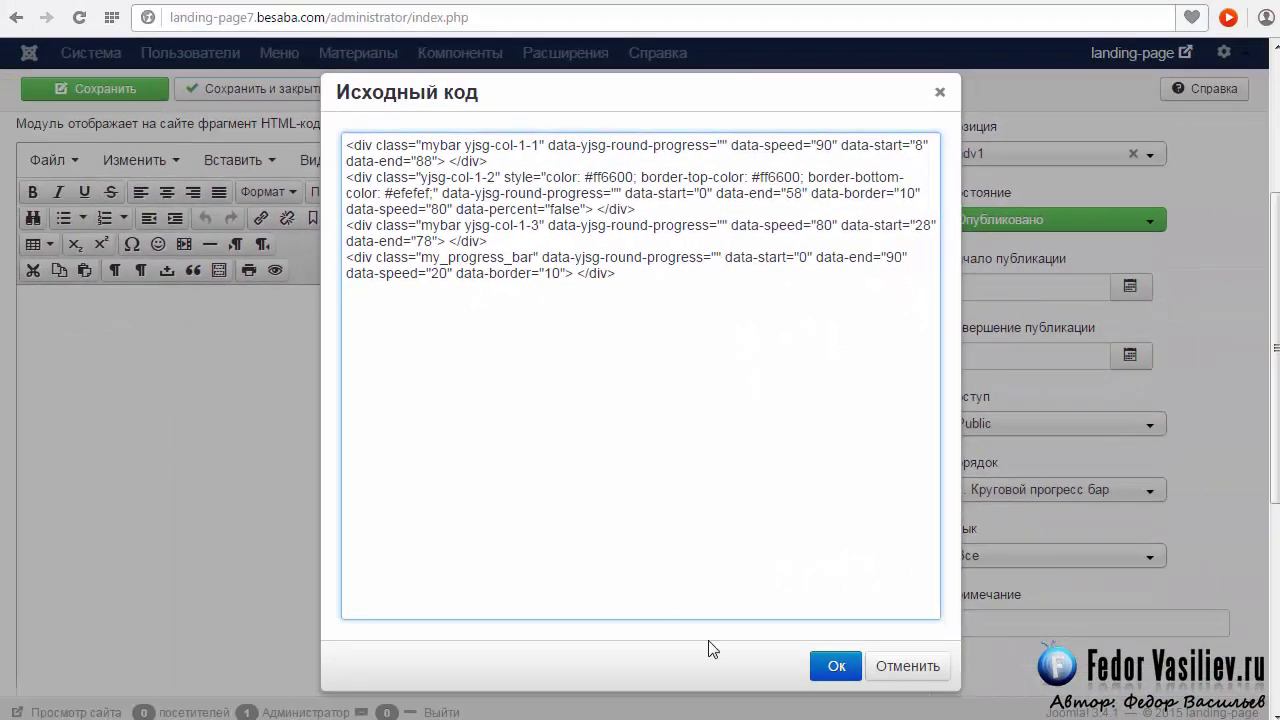
{"action": "left_click", "coordinate": [838, 666]}
Step: Save the module with the new end value and reload the site page showing the bars
{"action": "left_click", "coordinate": [115, 86]}
{"action": "left_click", "coordinate": [731, 2]}
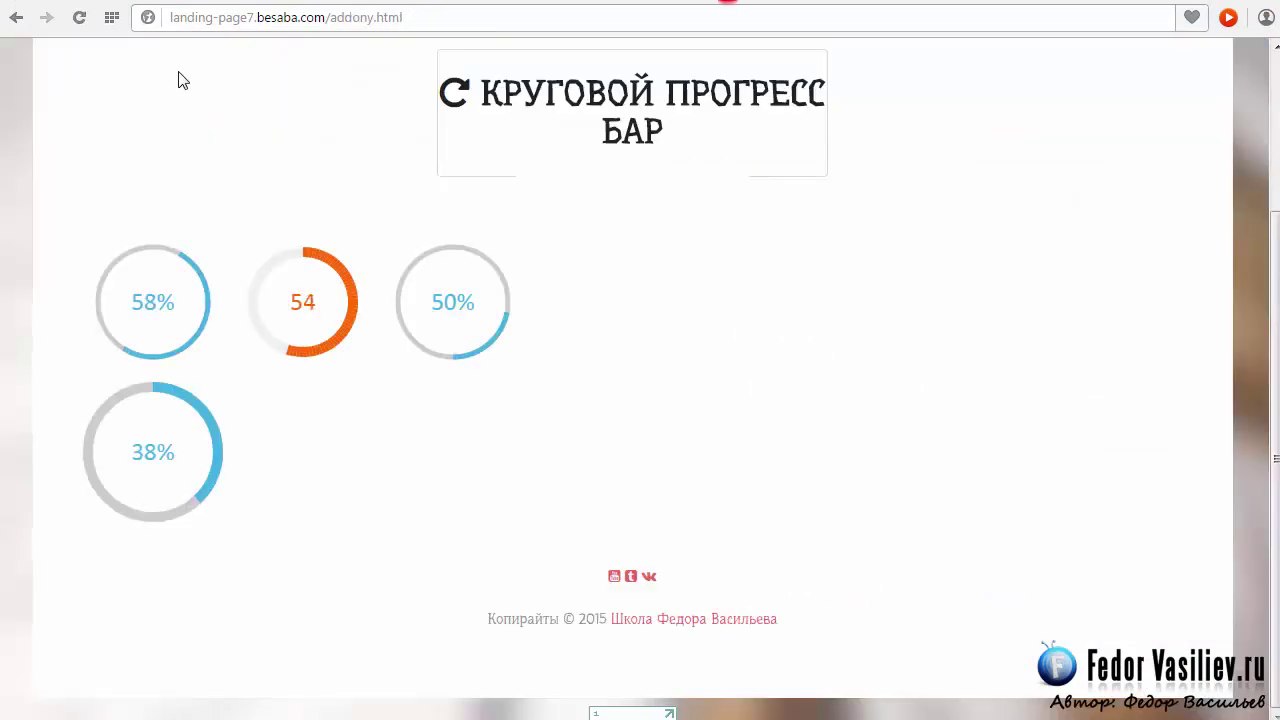
{"action": "left_click", "coordinate": [78, 17]}
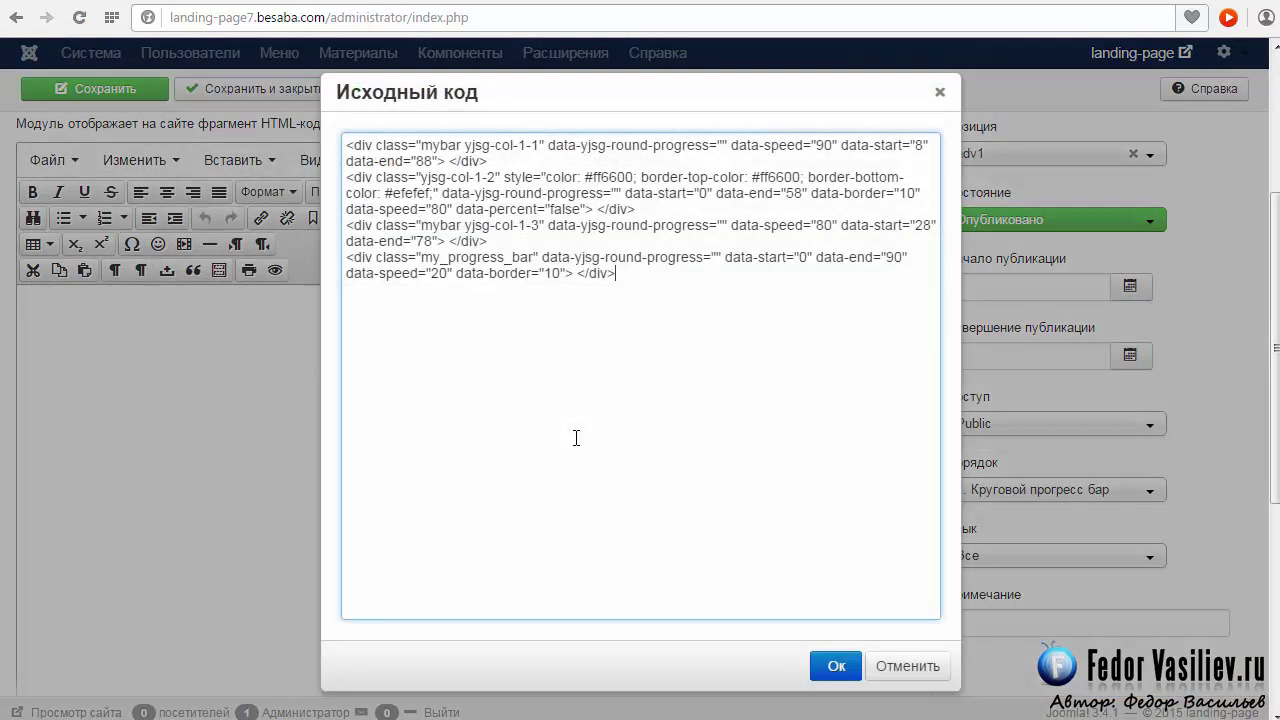
Step: Set data-speed to 80 and data-border to 30 in the my_progress_bar div of the module's source code
{"action": "left_click", "coordinate": [615, 333]}
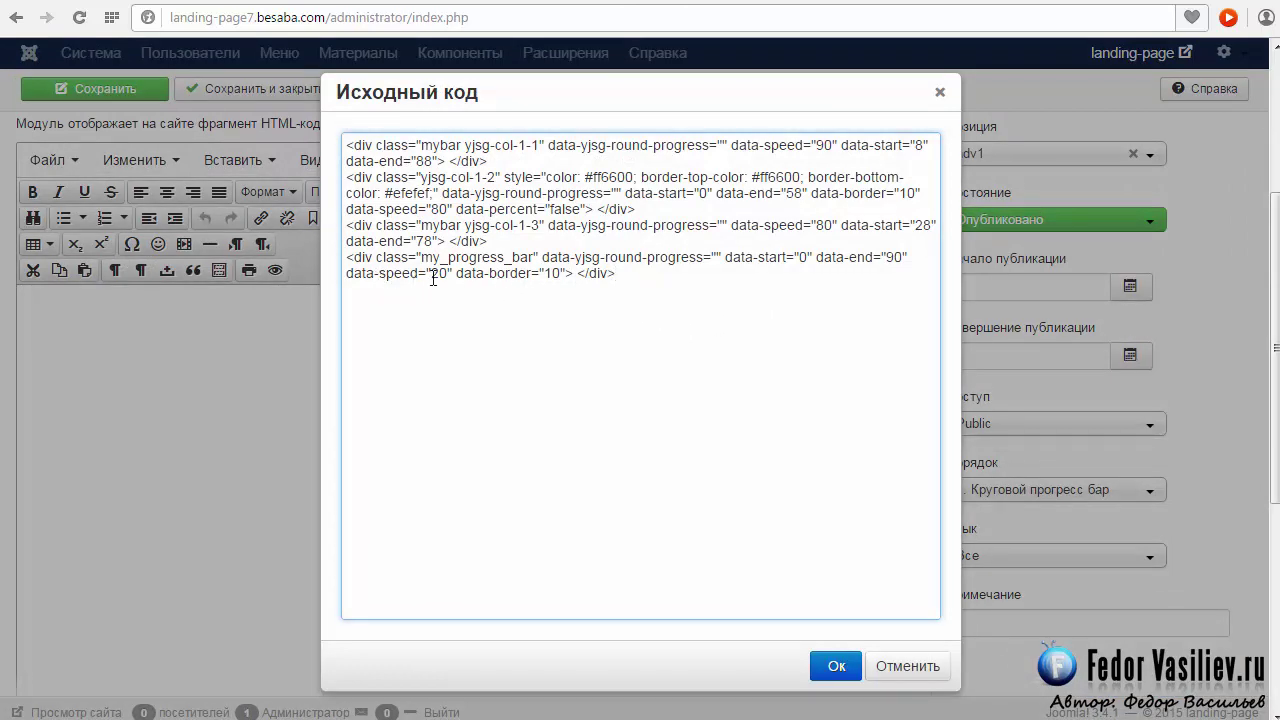
{"action": "left_click_drag", "start_coordinate": [433, 279], "coordinate": [439, 279]}
{"action": "left_click_drag", "start_coordinate": [545, 274], "coordinate": [552, 274]}
{"action": "left_click", "coordinate": [835, 666]}
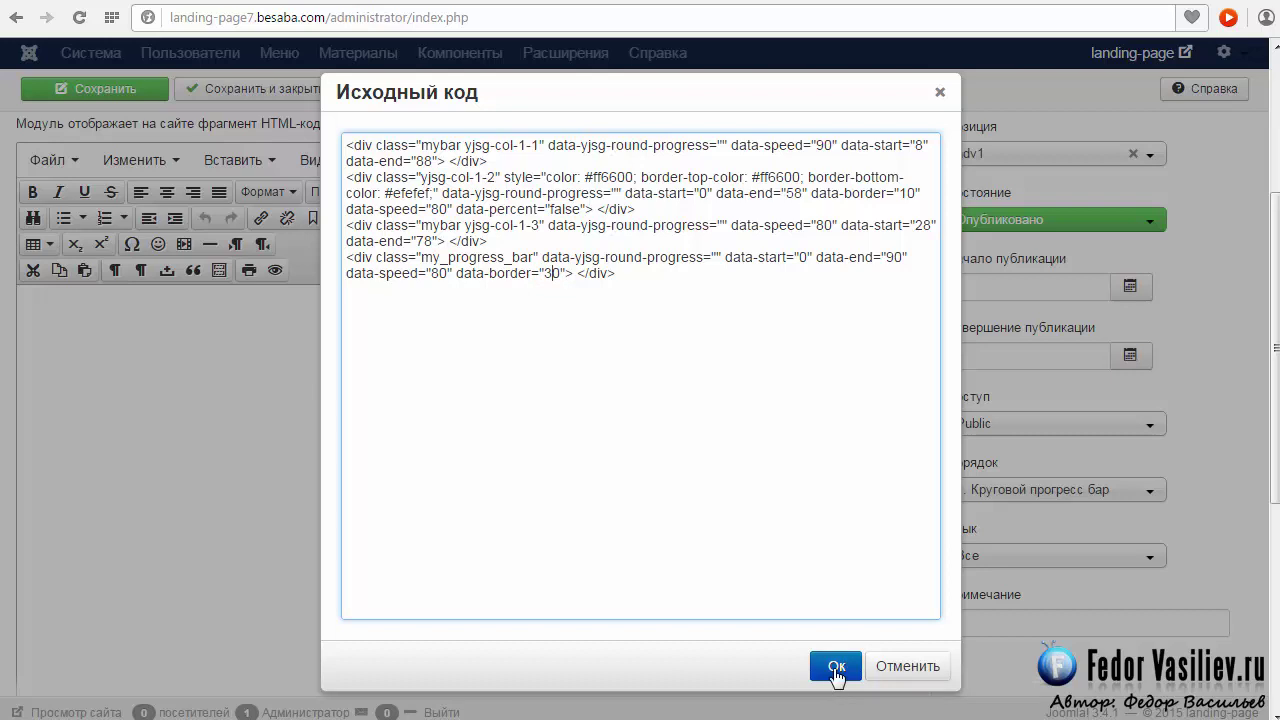
Step: Save the module with the new speed and border values and reload the site page
{"action": "left_click", "coordinate": [85, 92]}
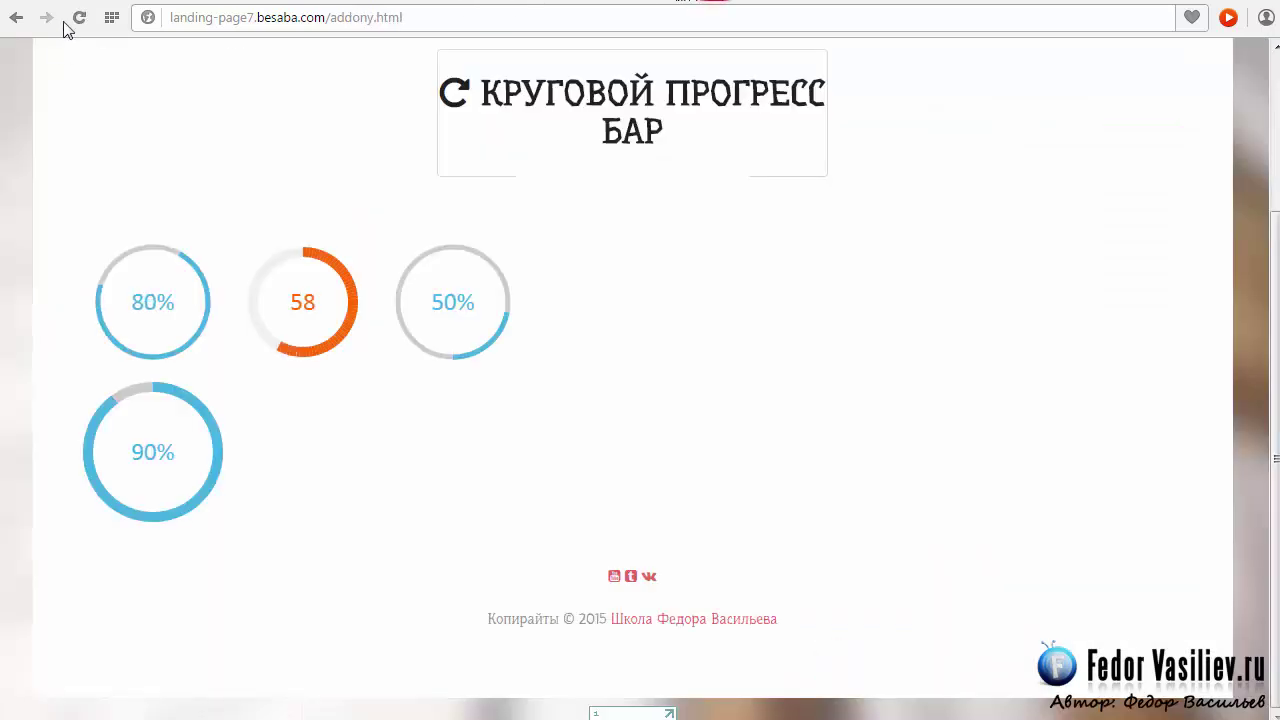
{"action": "left_click", "coordinate": [76, 19]}
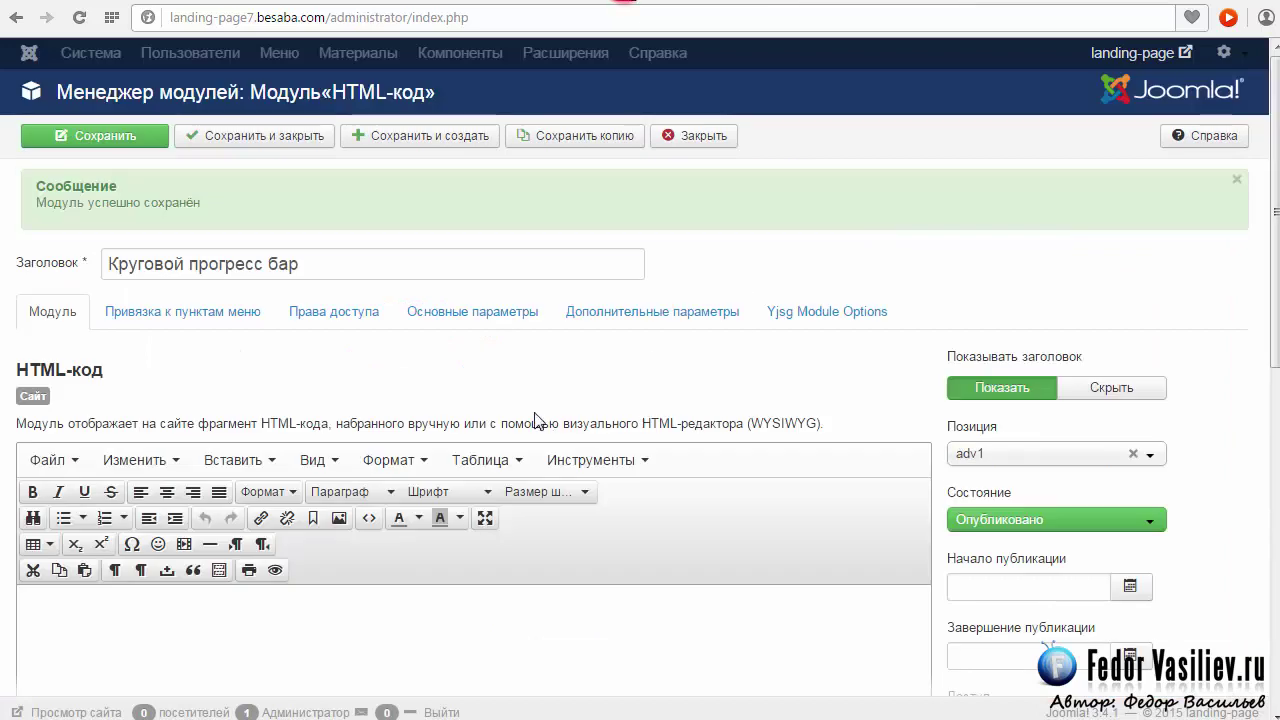
Step: Set data-border to 20 in the my_progress_bar div of the module's source code and save the module
{"action": "scroll", "coordinate": [449, 309], "scroll_direction": "down", "scroll_amount": 4}
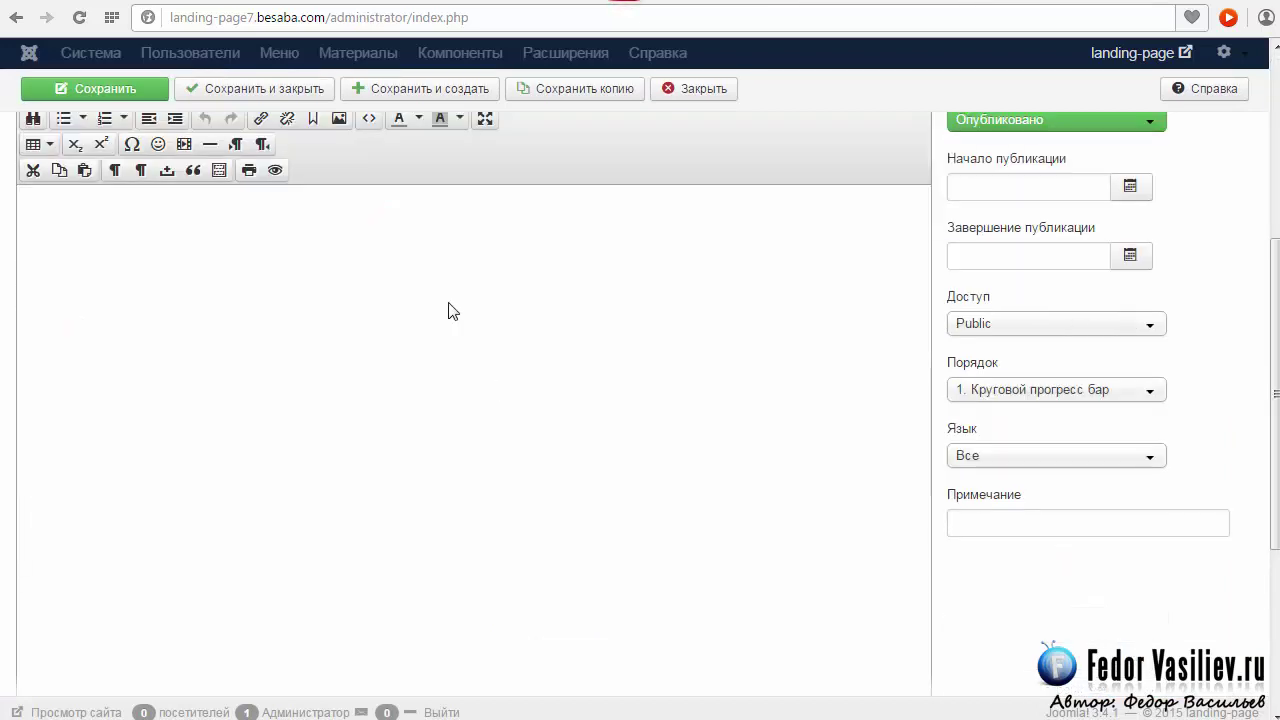
{"action": "scroll", "coordinate": [371, 229], "scroll_direction": "up", "scroll_amount": 1}
{"action": "left_click", "coordinate": [368, 216]}
{"action": "double_click", "coordinate": [546, 277]}
{"action": "type", "text": "20"}
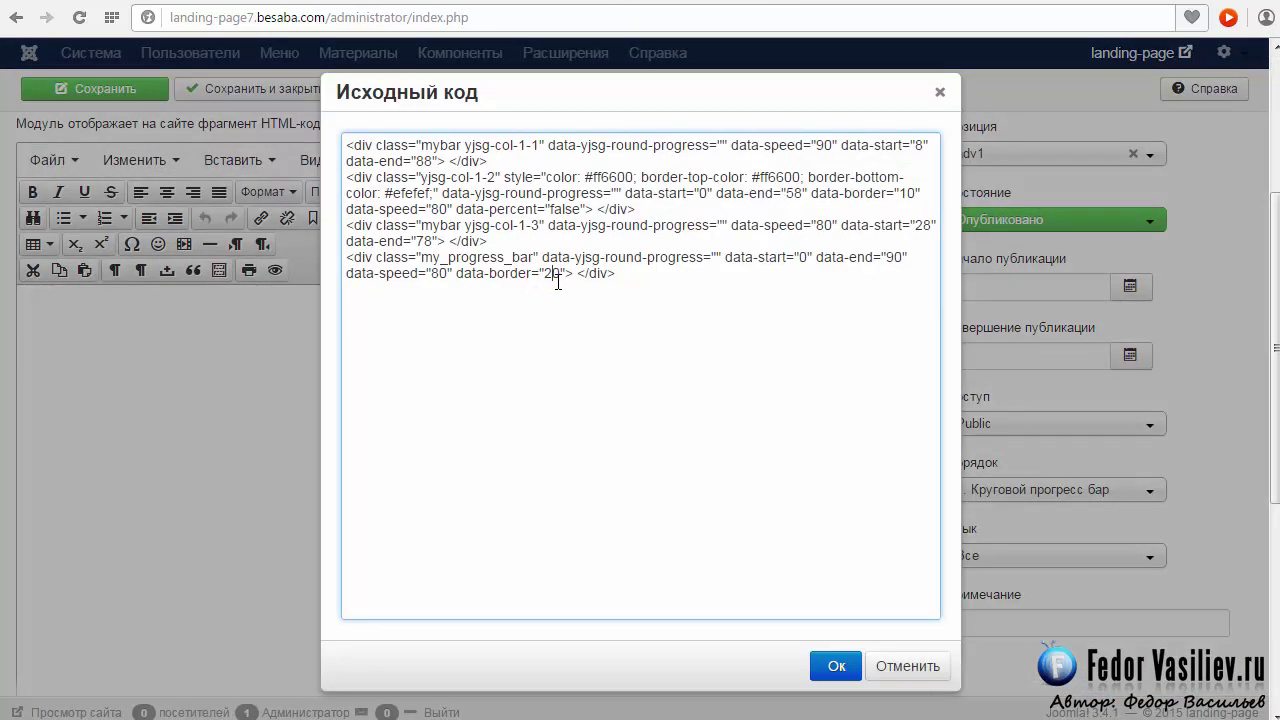
{"action": "left_click", "coordinate": [850, 670]}
{"action": "left_click", "coordinate": [85, 88]}
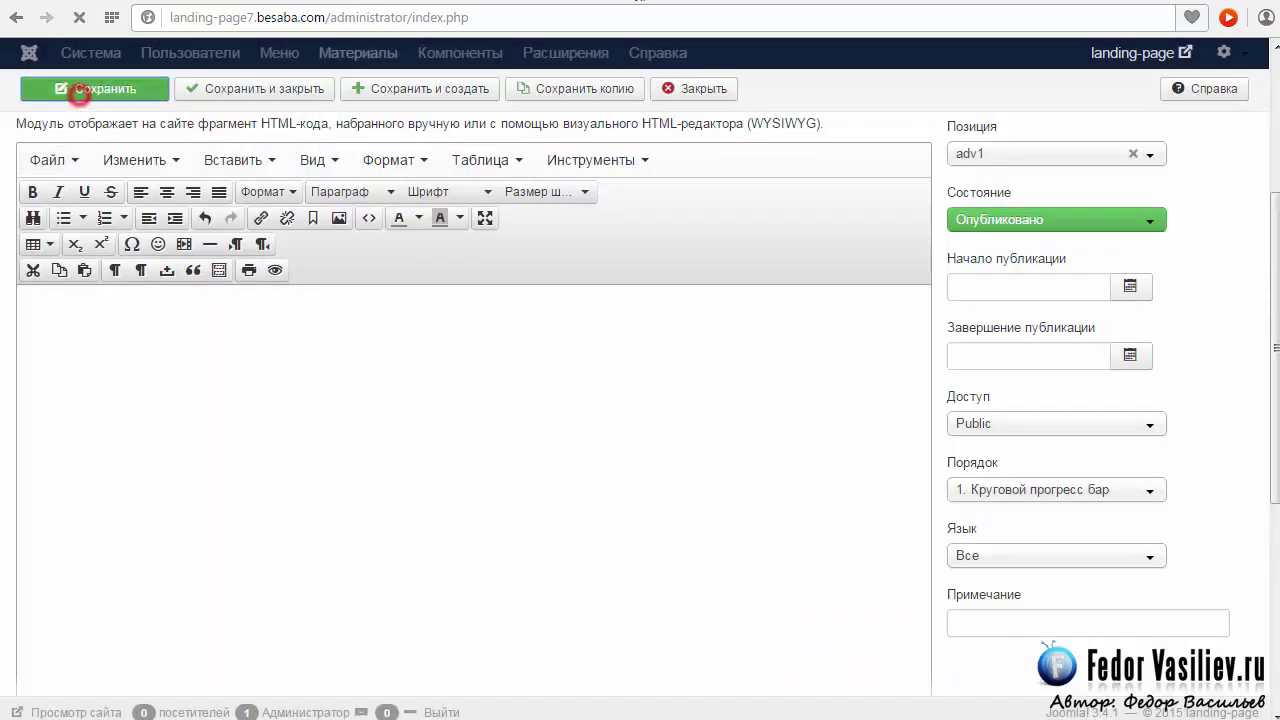
Step: Reload the site page to check the my_progress_bar circle with the saved border value
{"action": "left_click", "coordinate": [688, 2]}
{"action": "left_click", "coordinate": [79, 18]}
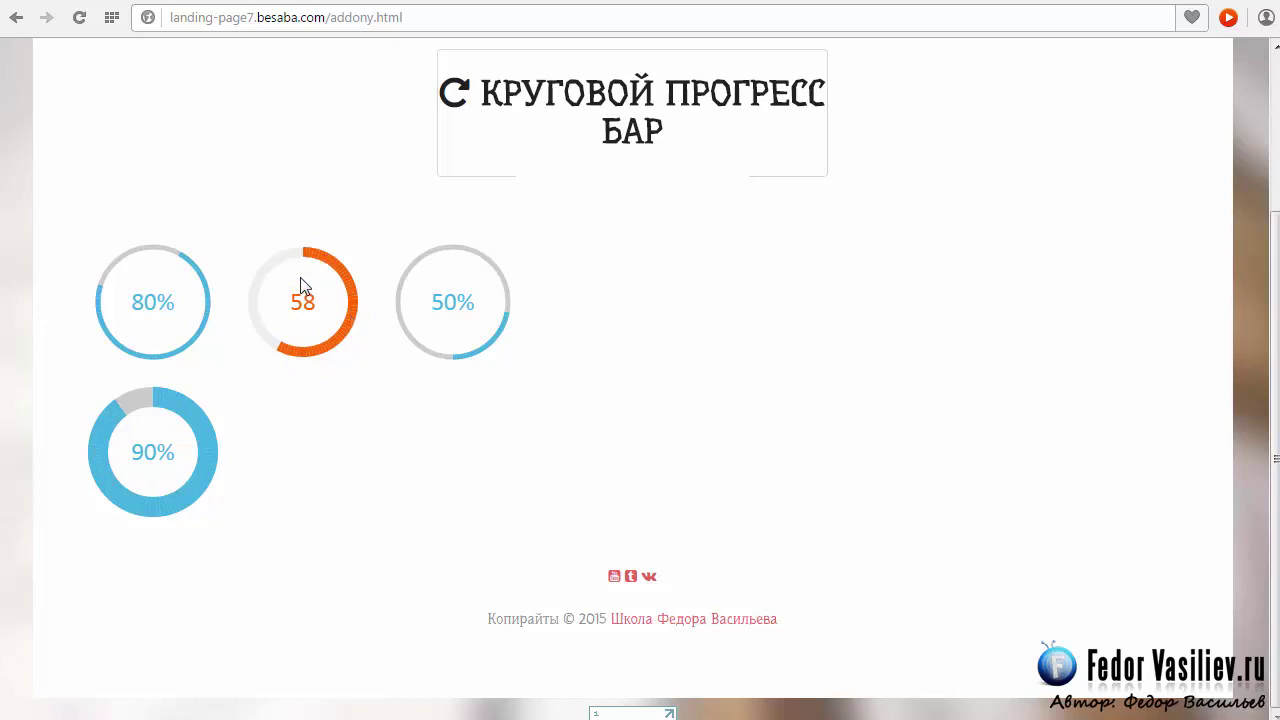
Step: Delete the my_progress_bar div from the module's source code
{"action": "left_click", "coordinate": [598, 2]}
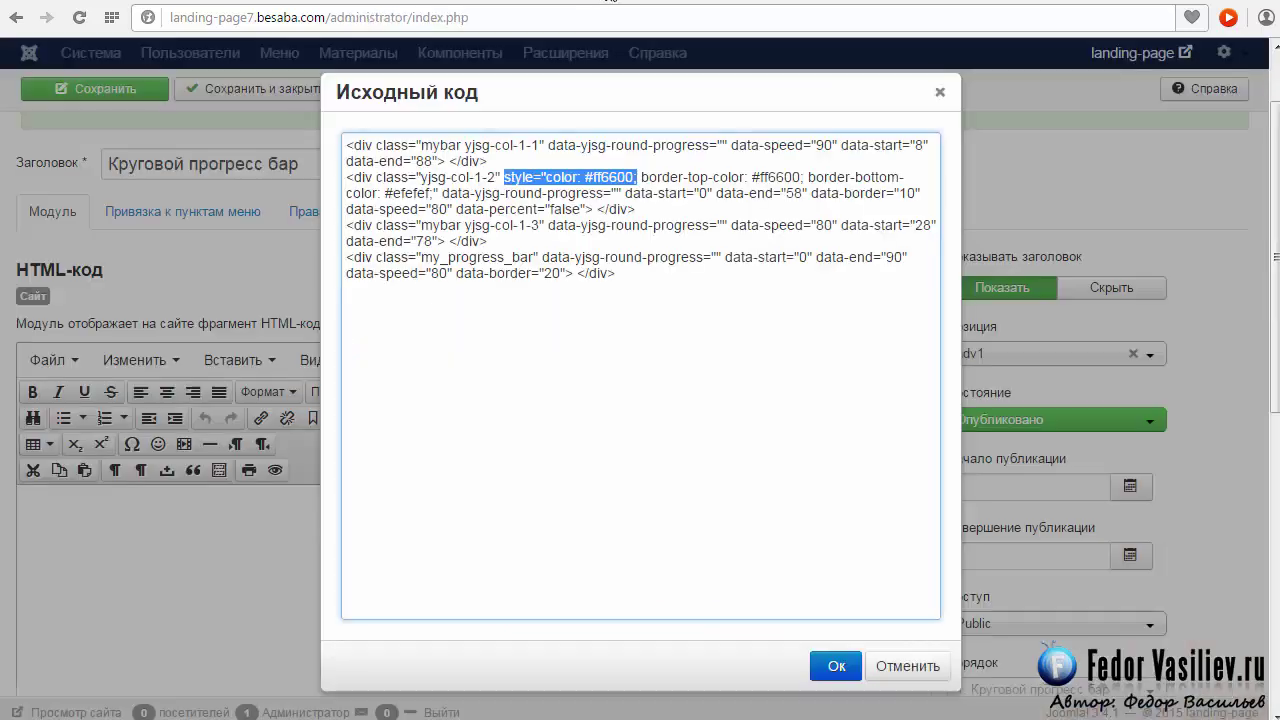
{"action": "left_click_drag", "start_coordinate": [612, 285], "coordinate": [330, 234]}
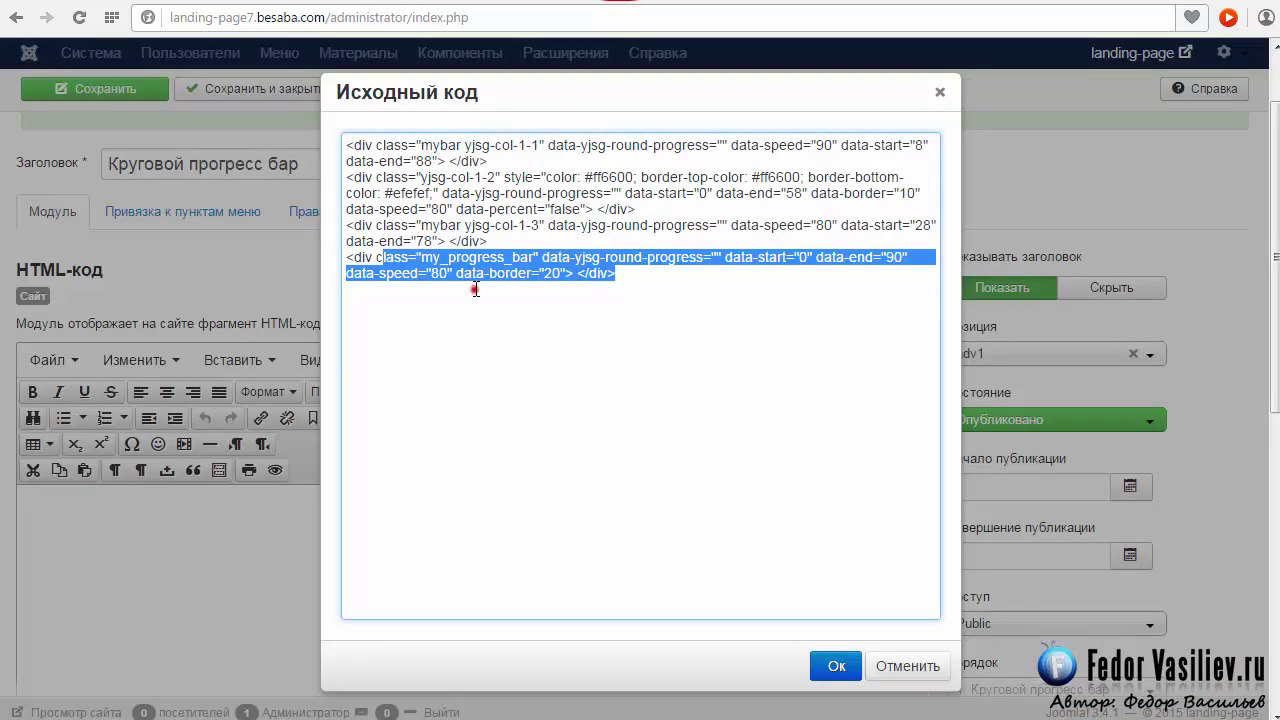
{"action": "left_click", "coordinate": [466, 280]}
{"action": "left_click", "coordinate": [346, 258]}
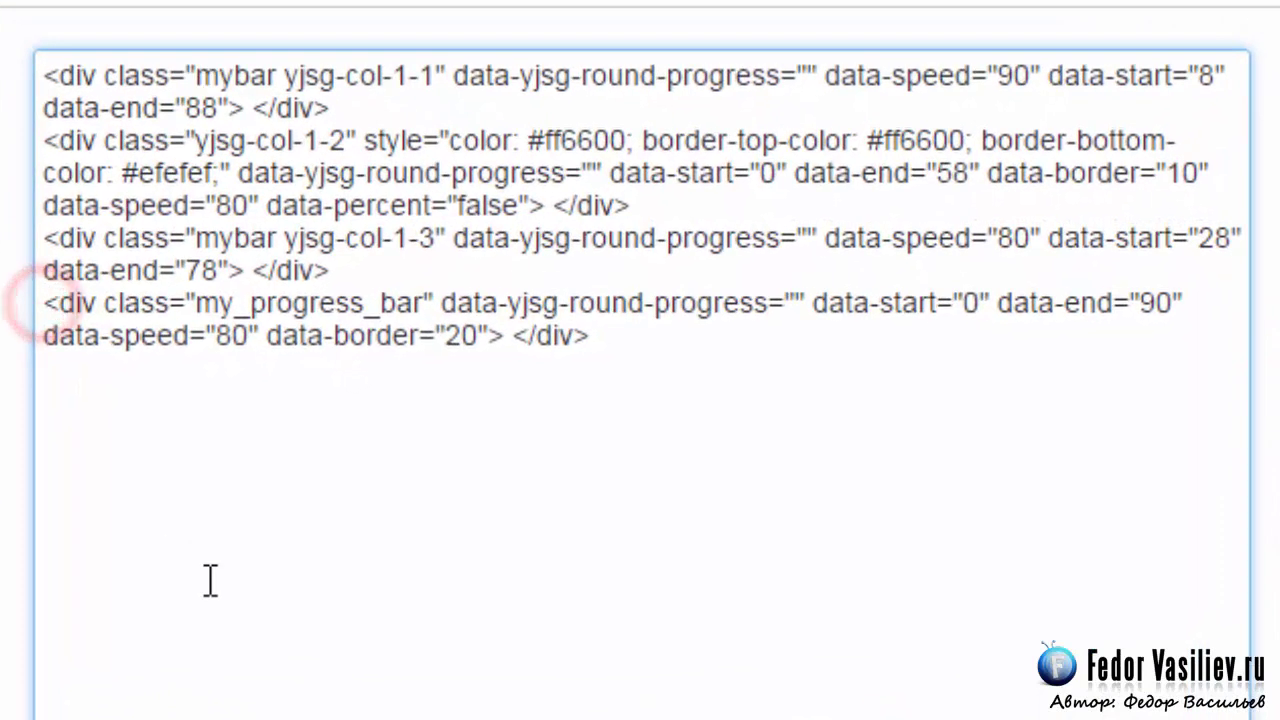
{"action": "key", "text": "Return"}
{"action": "left_click_drag", "start_coordinate": [47, 336], "coordinate": [96, 335]}
{"action": "left_click", "coordinate": [46, 336]}
{"action": "left_click", "coordinate": [587, 371]}
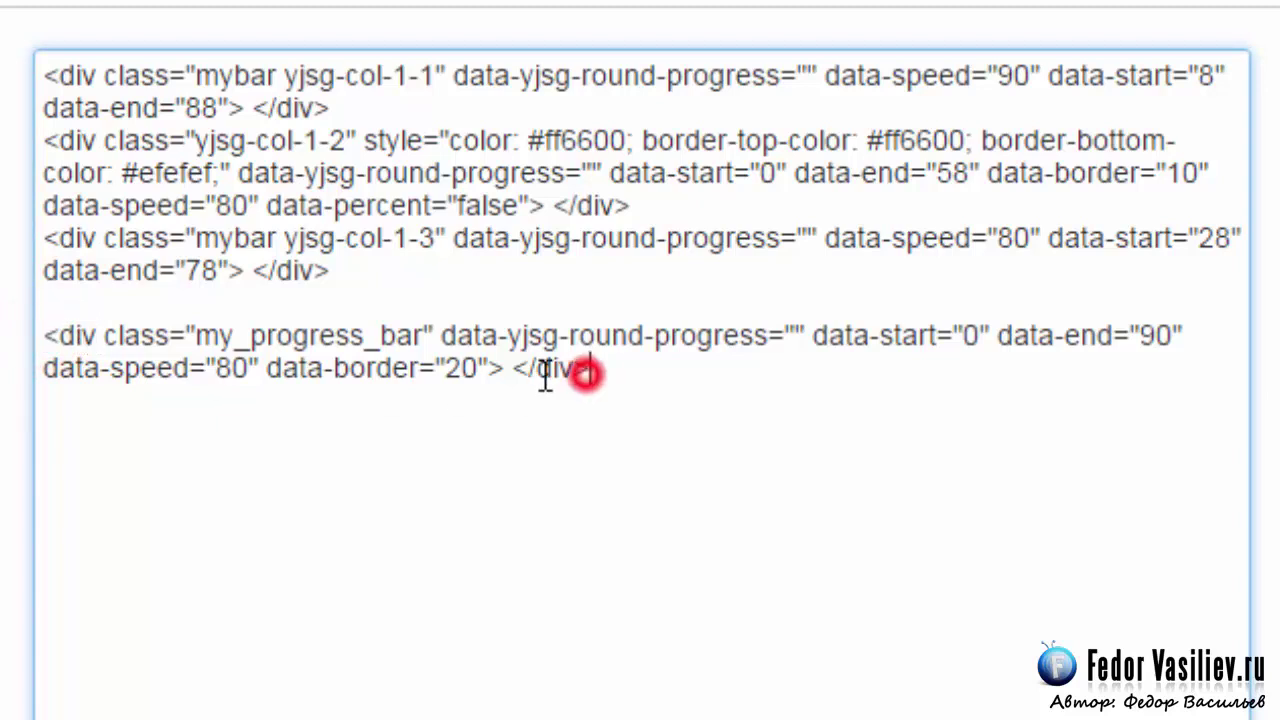
{"action": "left_click_drag", "start_coordinate": [590, 371], "coordinate": [514, 371]}
{"action": "left_click_drag", "start_coordinate": [606, 366], "coordinate": [2, 331]}
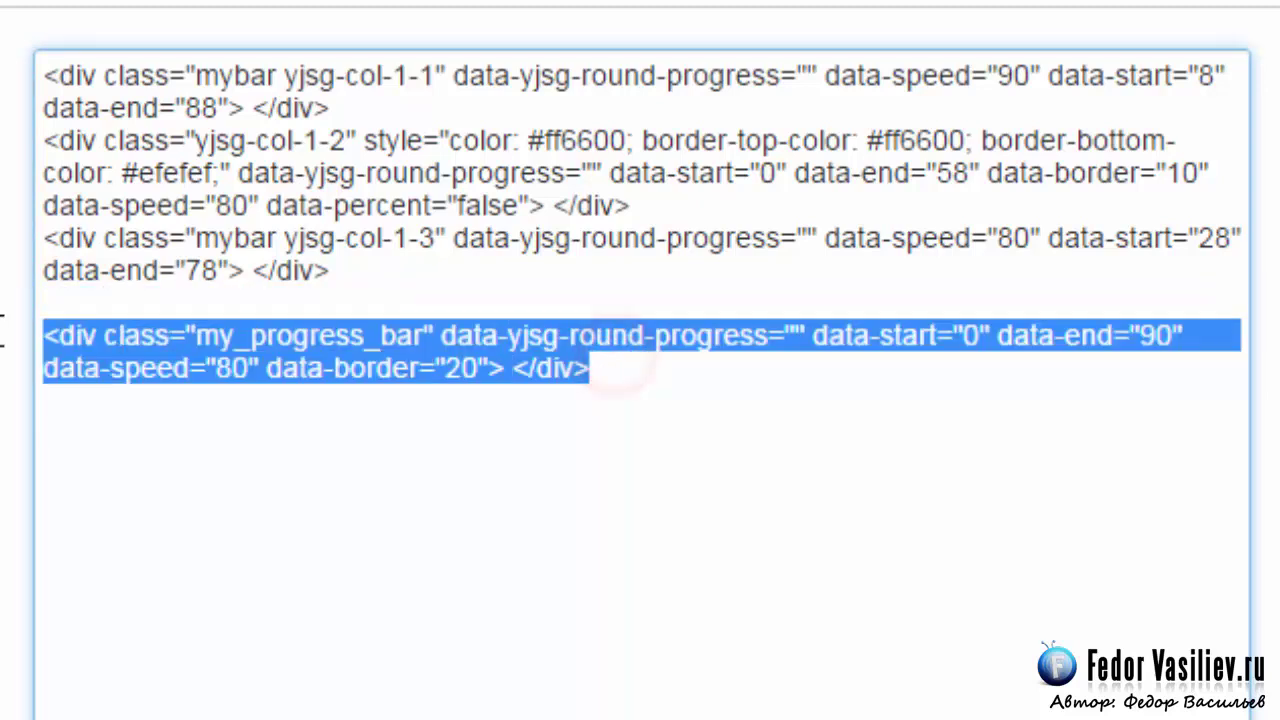
{"action": "key", "text": "Delete"}
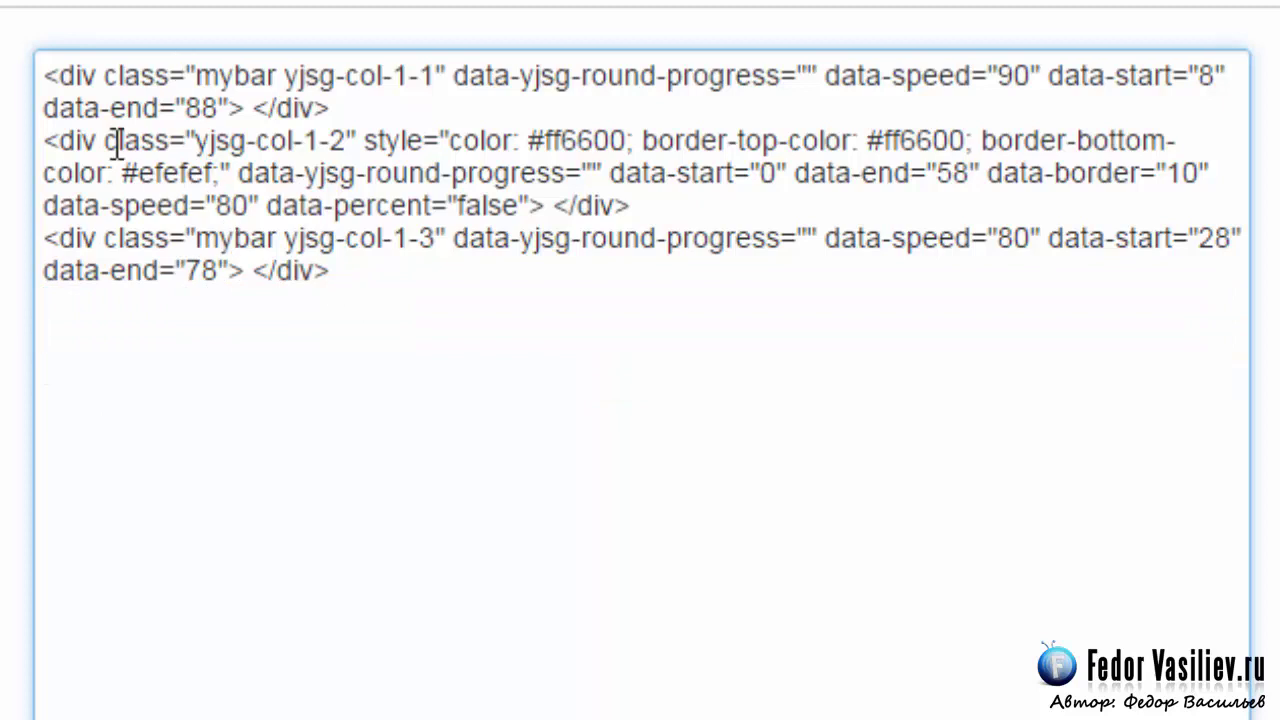
Step: Delete the mybar yjsg-col-1-1 and mybar yjsg-col-1-3 divs, keeping only the yjsg-col-1-2 div in the source code
{"action": "left_click_drag", "start_coordinate": [357, 106], "coordinate": [43, 75]}
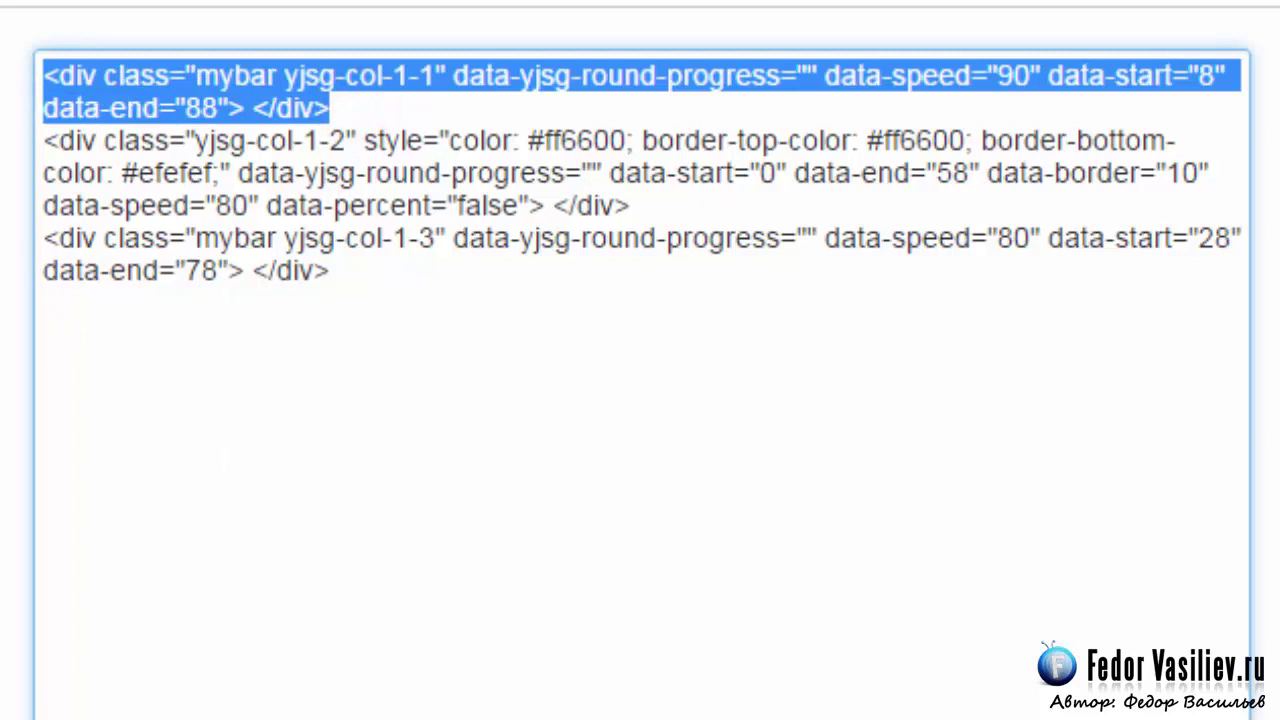
{"action": "key", "text": "Delete"}
{"action": "left_click_drag", "start_coordinate": [46, 107], "coordinate": [1157, 107]}
{"action": "left_click", "coordinate": [364, 107]}
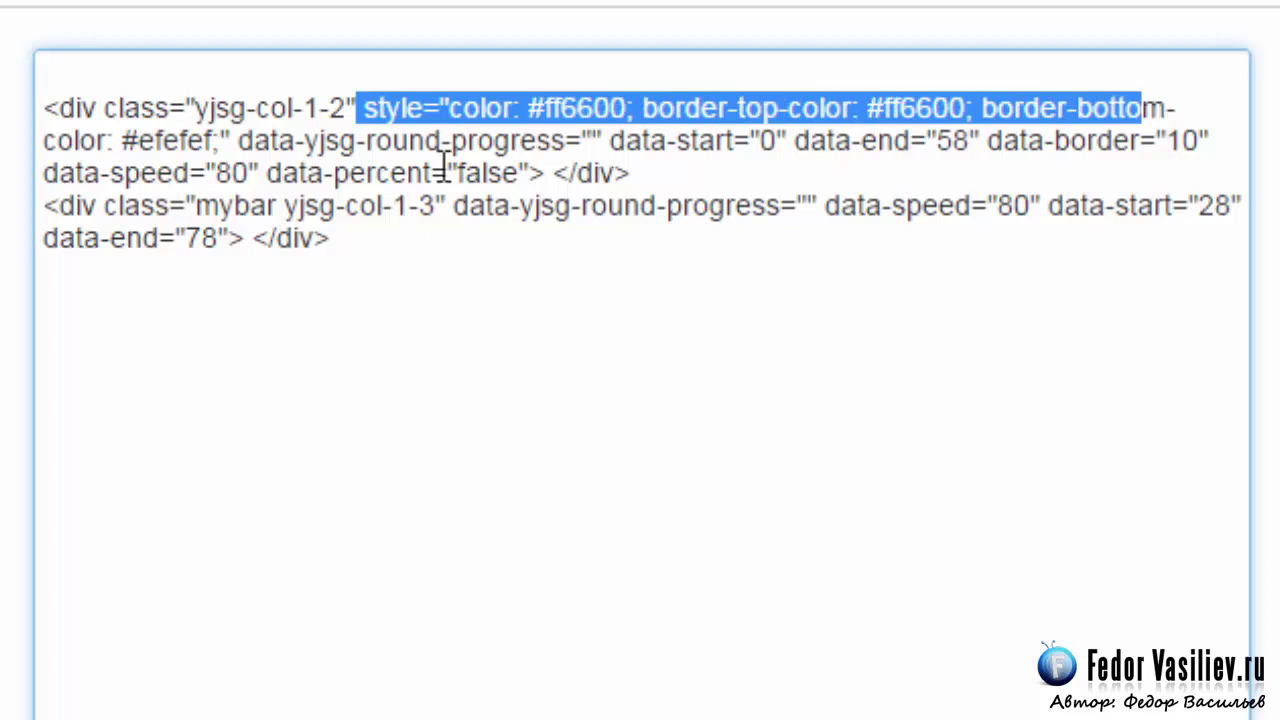
{"action": "left_click", "coordinate": [408, 174]}
{"action": "left_click_drag", "start_coordinate": [550, 174], "coordinate": [634, 172]}
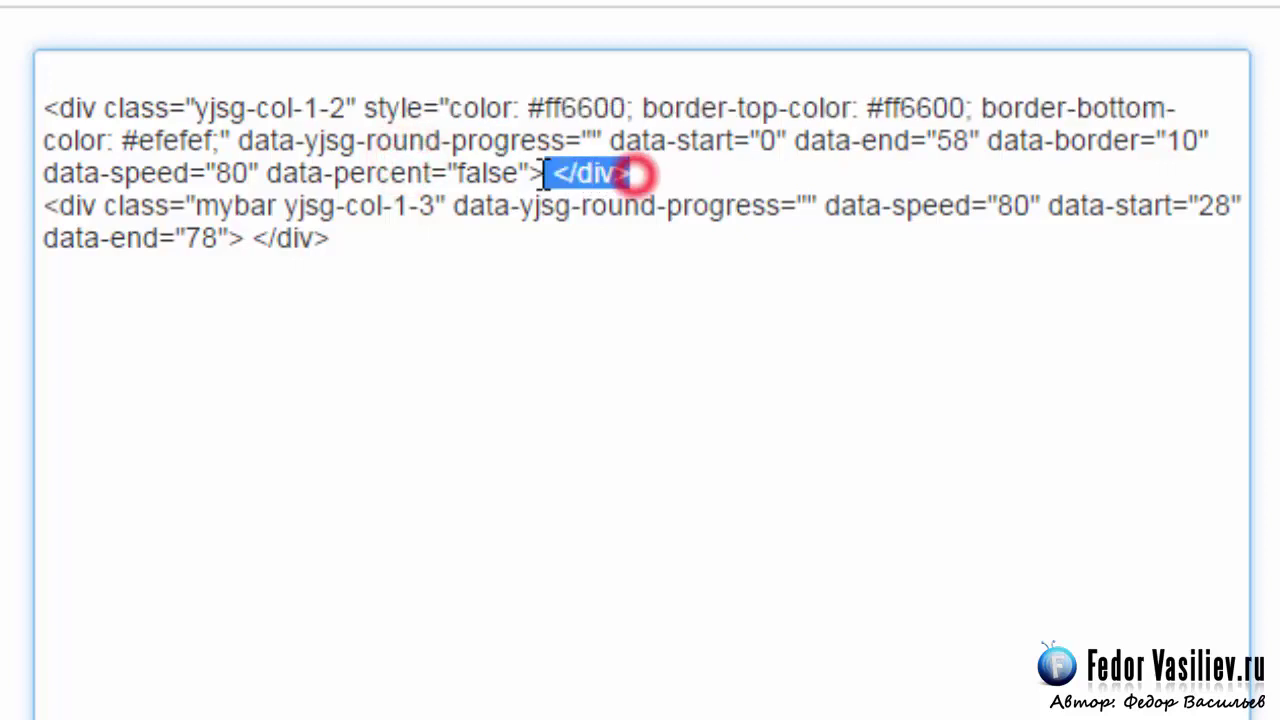
{"action": "left_click_drag", "start_coordinate": [448, 174], "coordinate": [20, 108]}
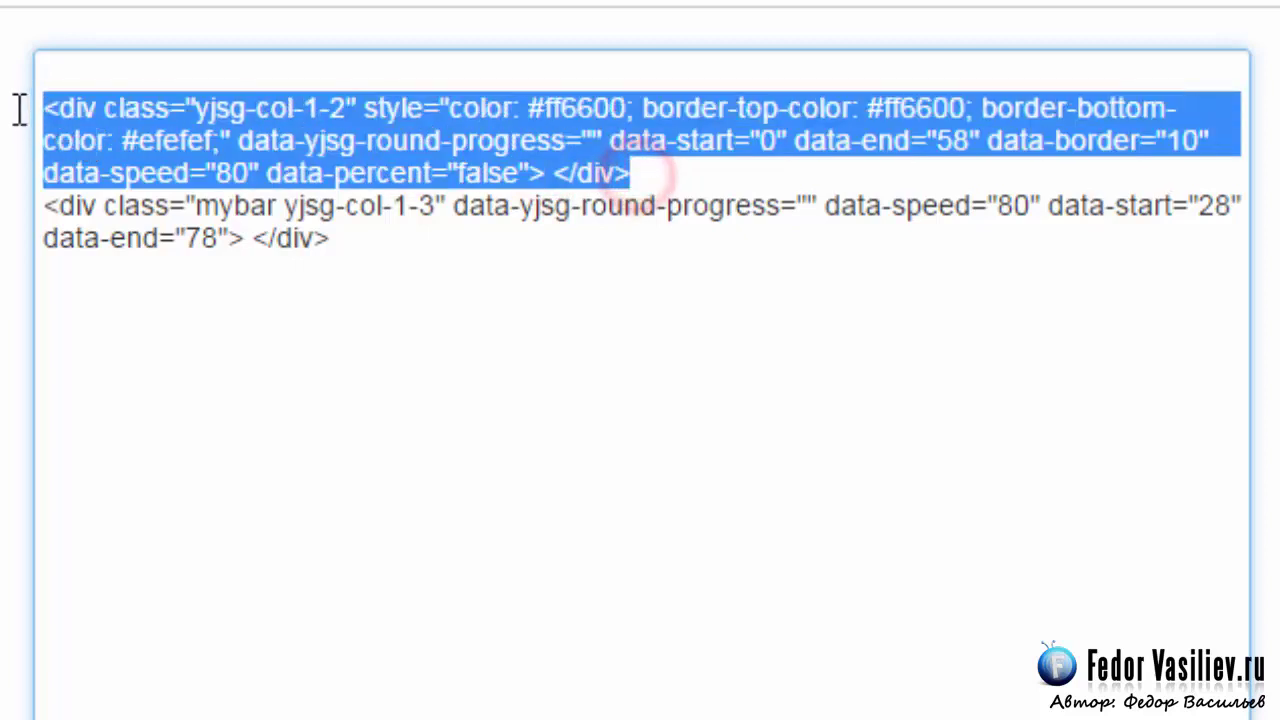
{"action": "left_click", "coordinate": [362, 237]}
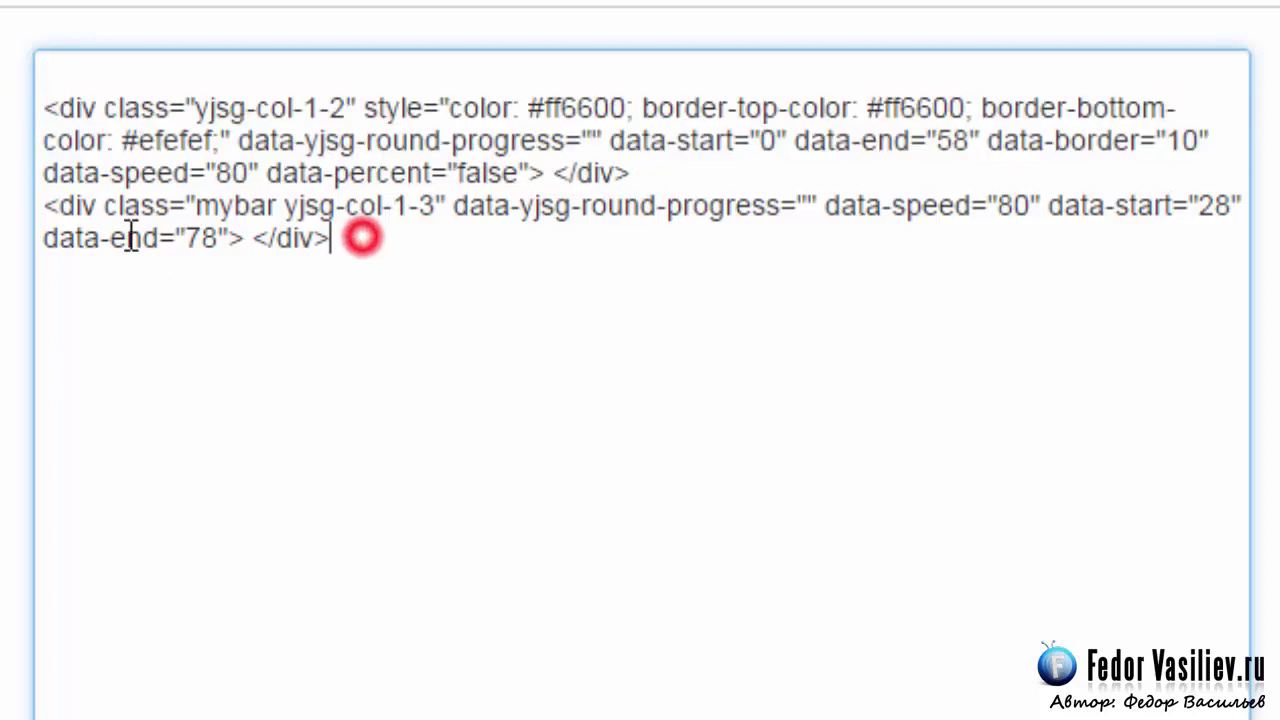
{"action": "left_click", "coordinate": [44, 206]}
{"action": "left_click_drag", "start_coordinate": [105, 208], "coordinate": [340, 245]}
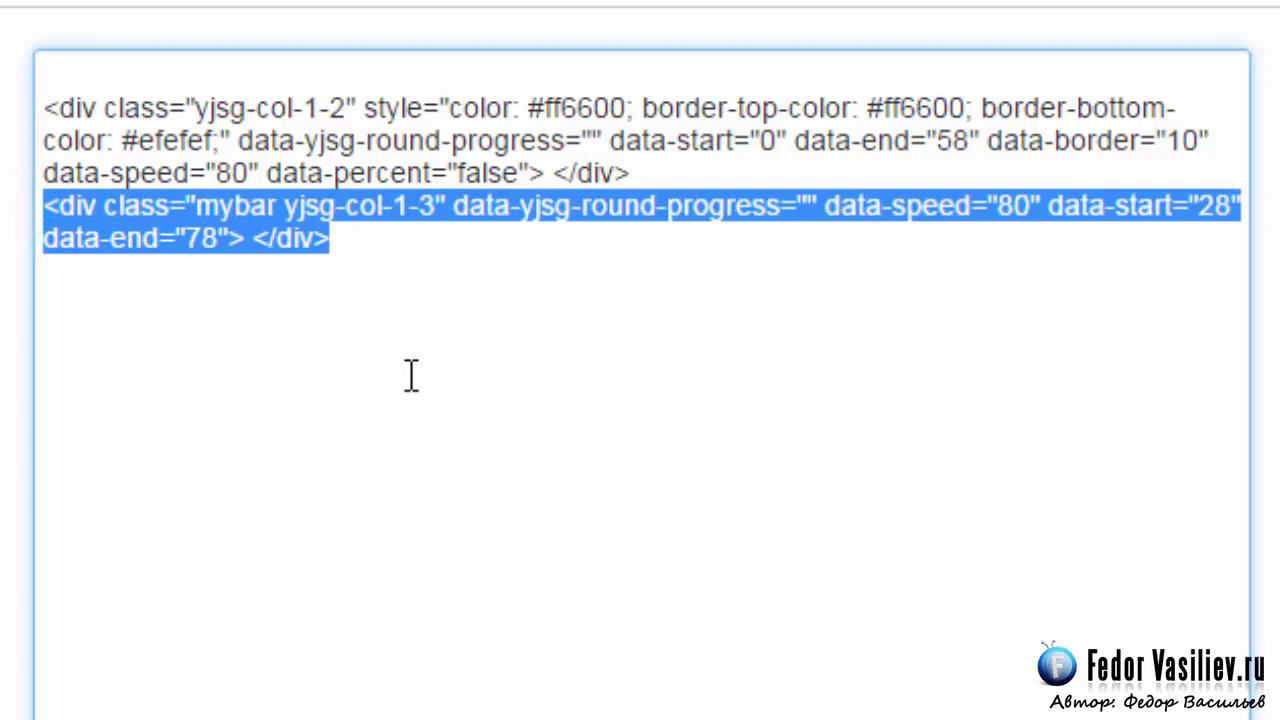
{"action": "key", "text": "BackSpace"}
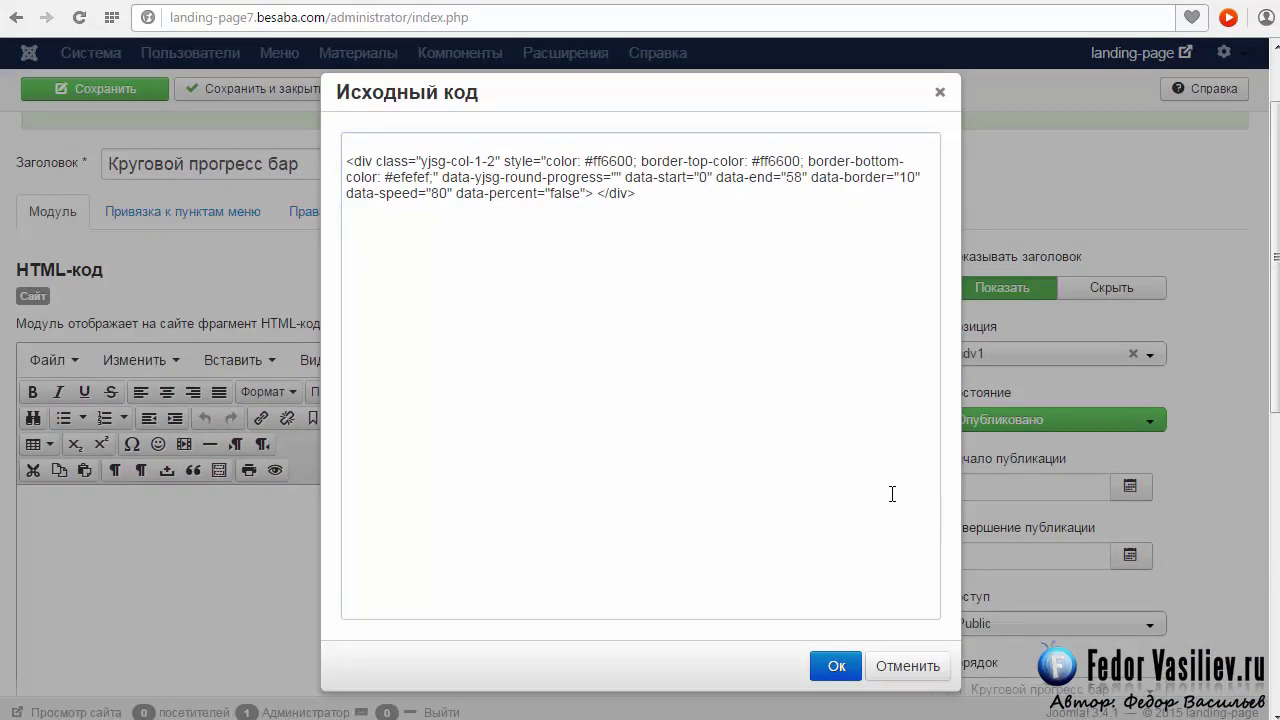
Step: Apply the reduced source code, save the module and reload the site page
{"action": "left_click_drag", "start_coordinate": [657, 205], "coordinate": [348, 162]}
{"action": "left_click", "coordinate": [832, 666]}
{"action": "left_click", "coordinate": [100, 92]}
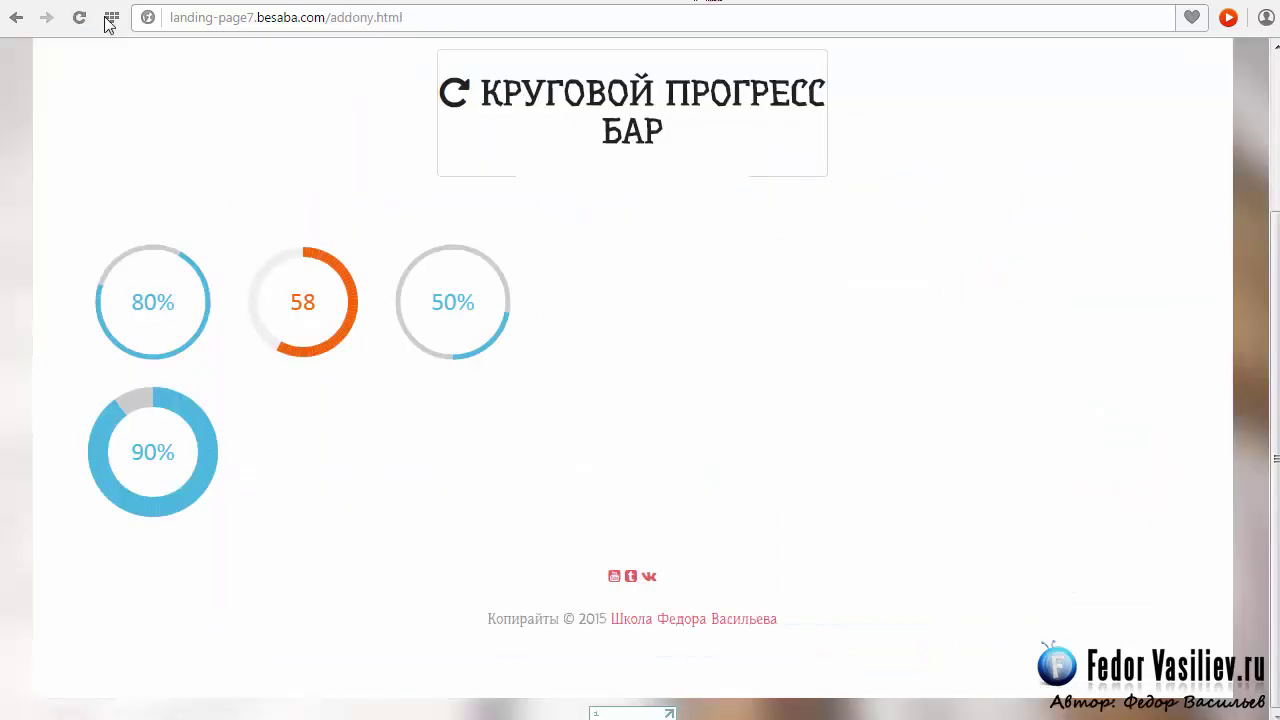
{"action": "left_click", "coordinate": [79, 17]}
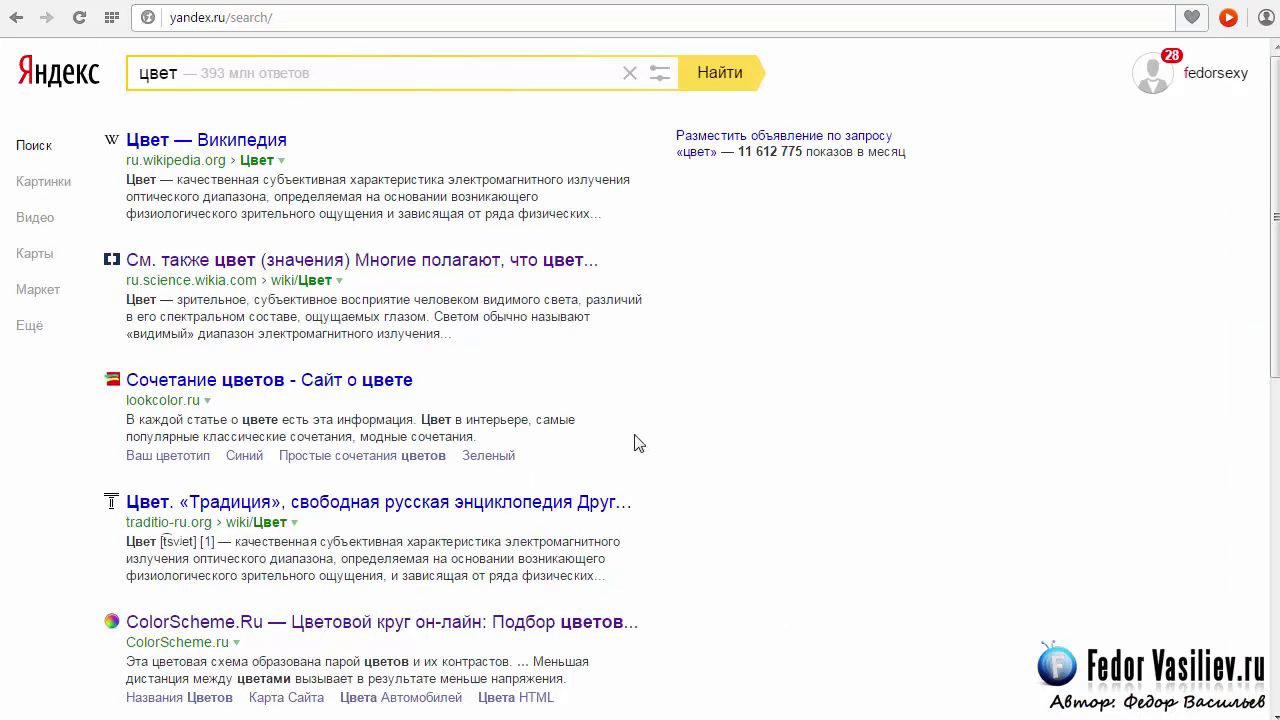
Step: Open the ColorScheme.Ru colour wheel site from the Yandex results for "цвет"
{"action": "scroll", "coordinate": [1273, 305], "scroll_direction": "down", "scroll_amount": 2}
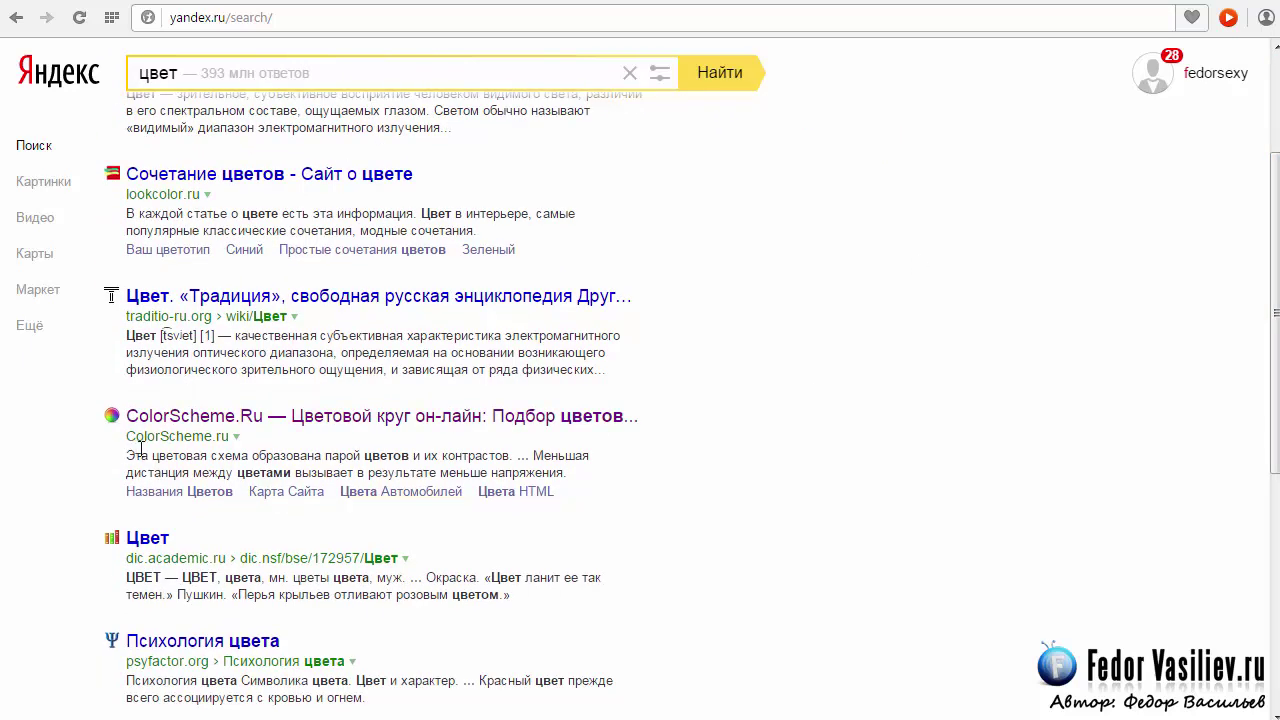
{"action": "left_click_drag", "start_coordinate": [265, 437], "coordinate": [131, 443]}
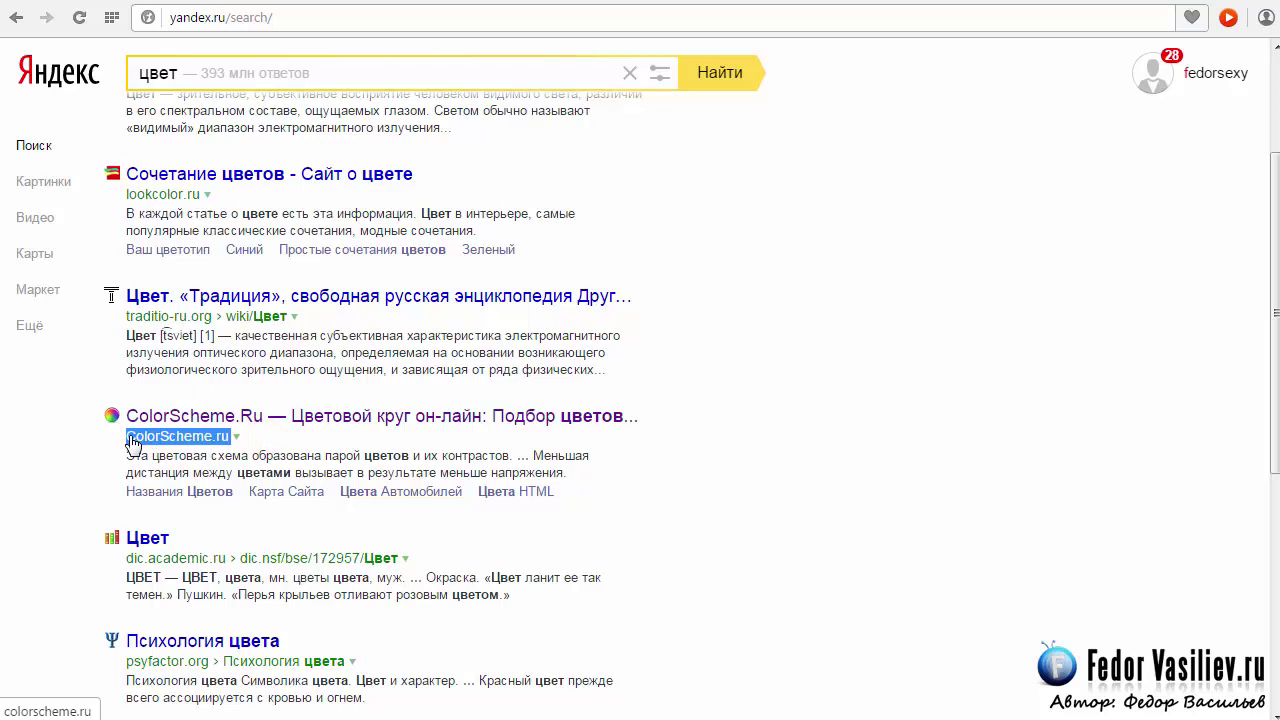
{"action": "left_click", "coordinate": [407, 416]}
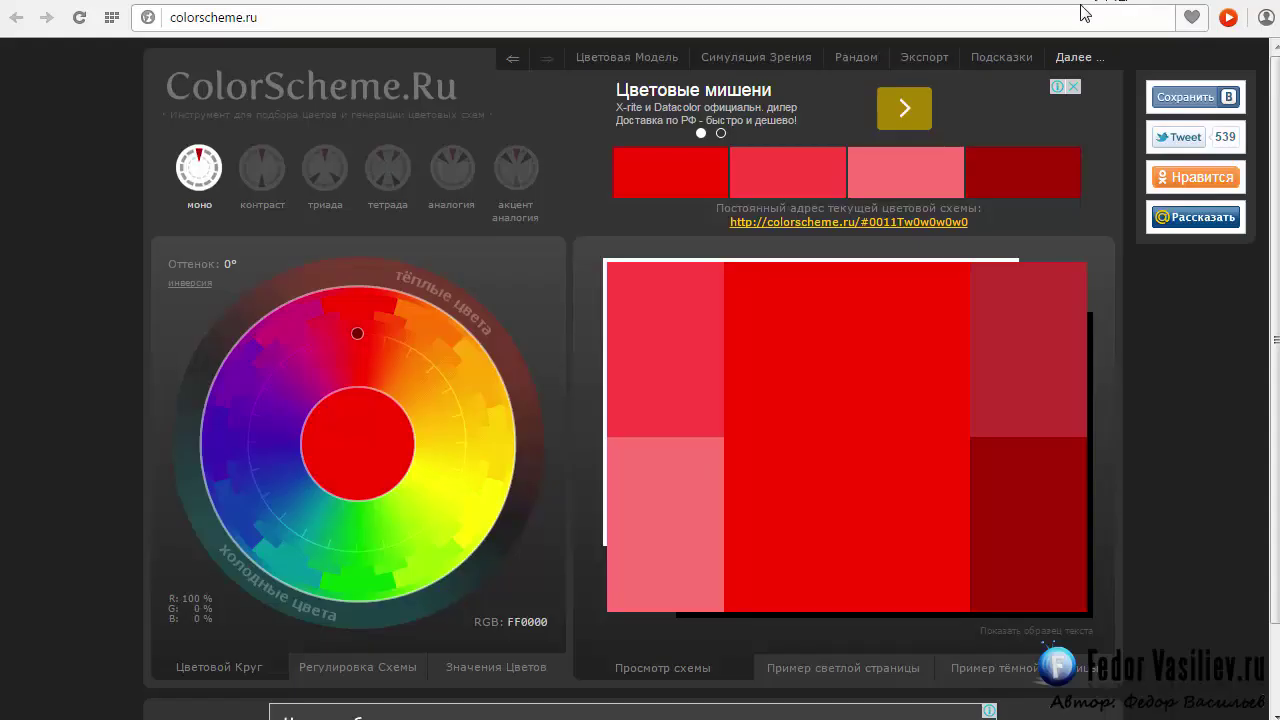
{"action": "key", "text": "alt+Left"}
{"action": "key", "text": "alt+Right"}
Step: Pick a purple on the colour wheel, adjust it to A200CF in the colour picker and copy the hex code
{"action": "left_click", "coordinate": [270, 376]}
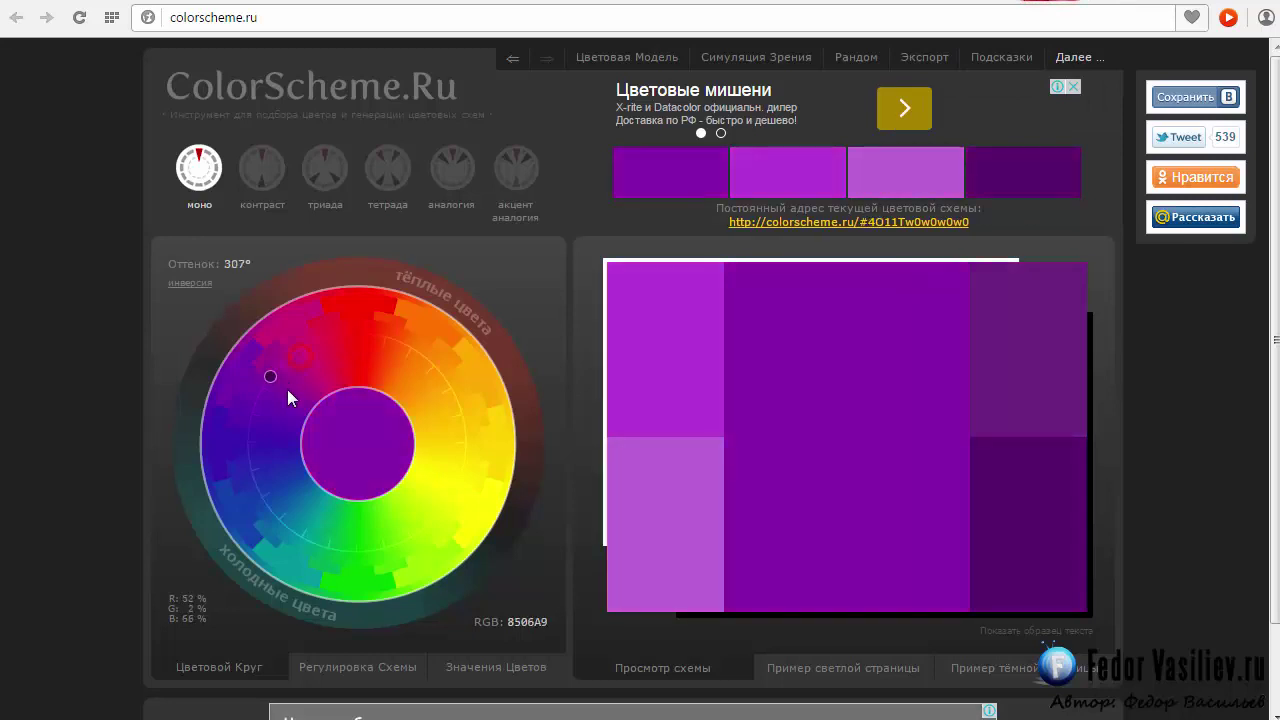
{"action": "scroll", "coordinate": [676, 370], "scroll_direction": "down", "scroll_amount": 1}
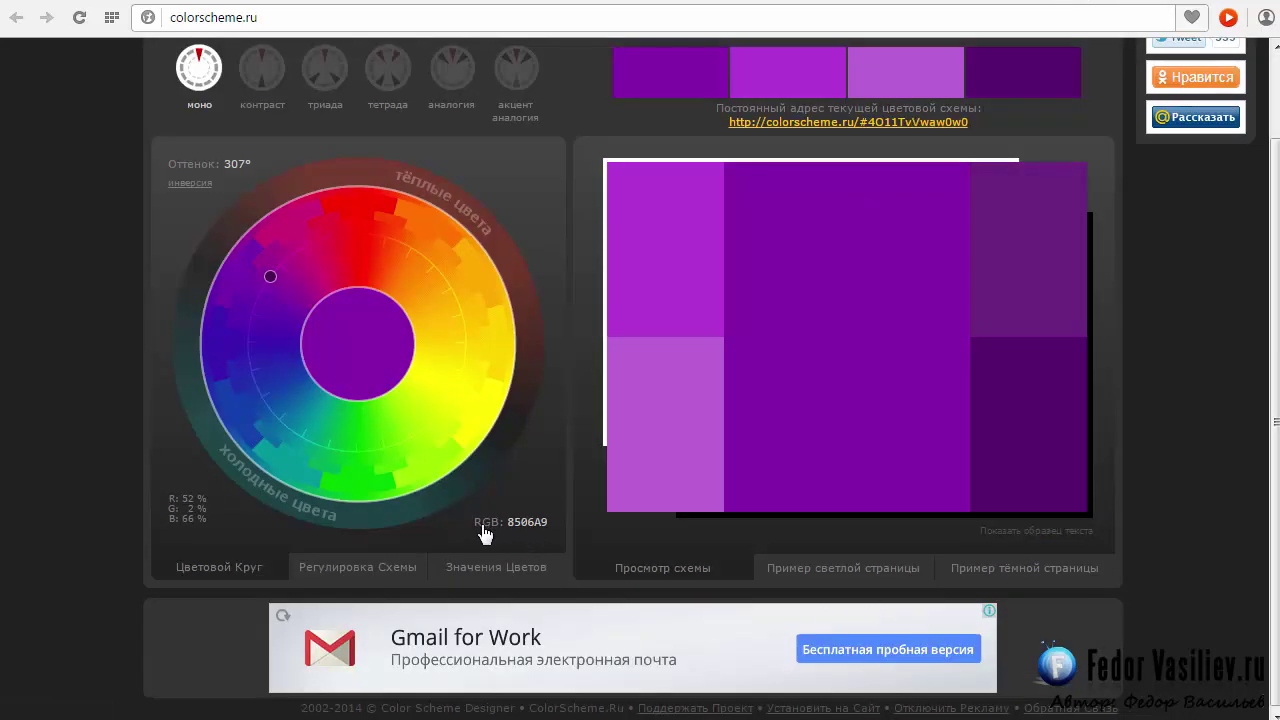
{"action": "left_click", "coordinate": [532, 522]}
{"action": "left_click_drag", "start_coordinate": [436, 422], "coordinate": [489, 425]}
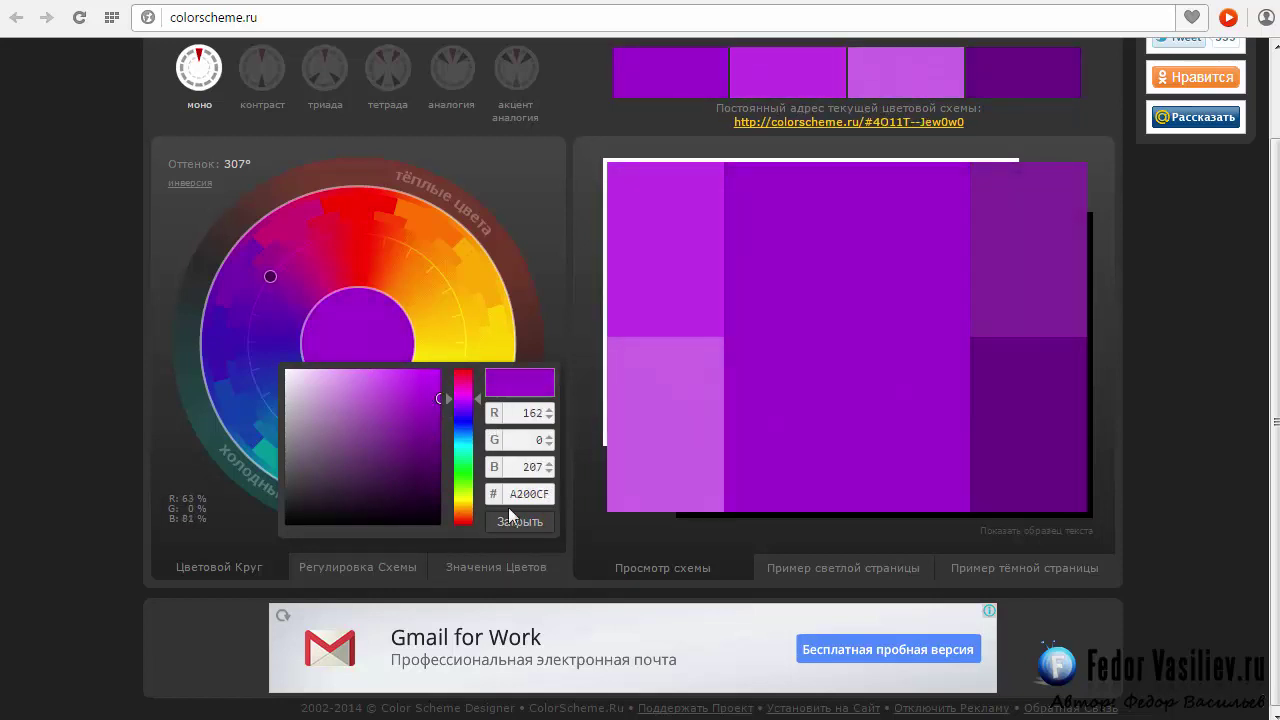
{"action": "left_click_drag", "start_coordinate": [511, 494], "coordinate": [560, 491]}
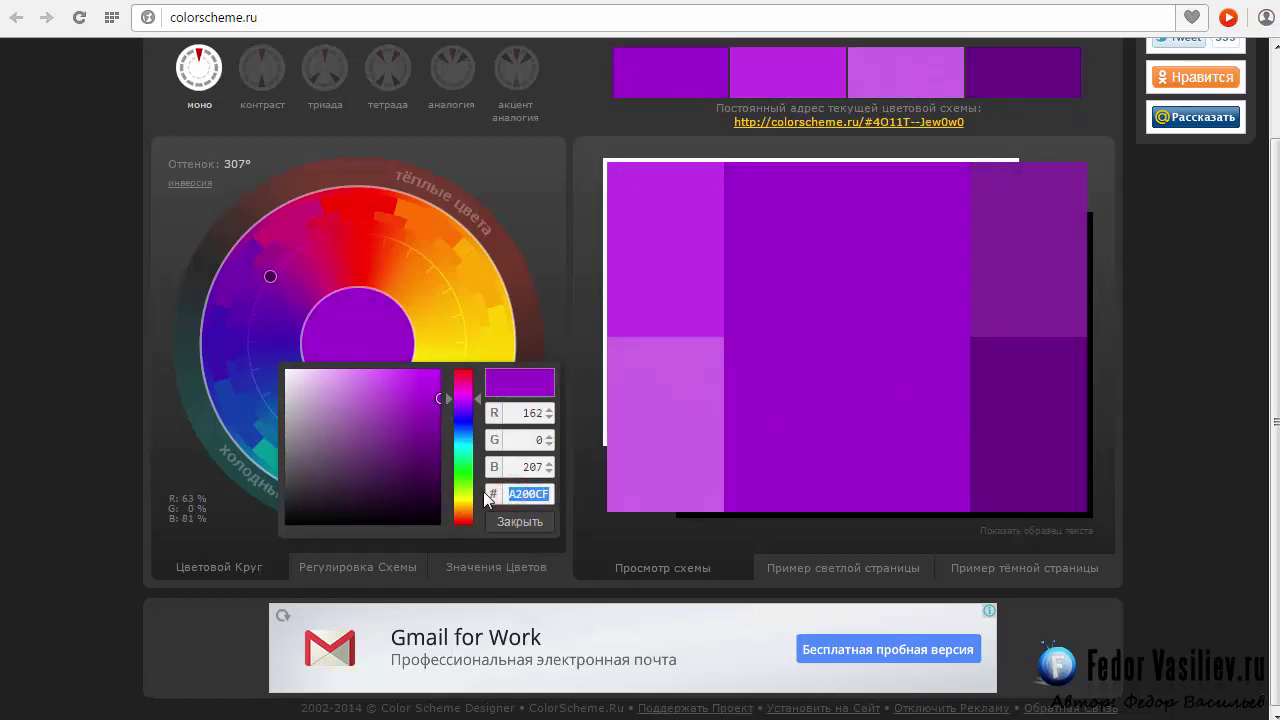
{"action": "right_click", "coordinate": [527, 490]}
{"action": "left_click", "coordinate": [588, 580]}
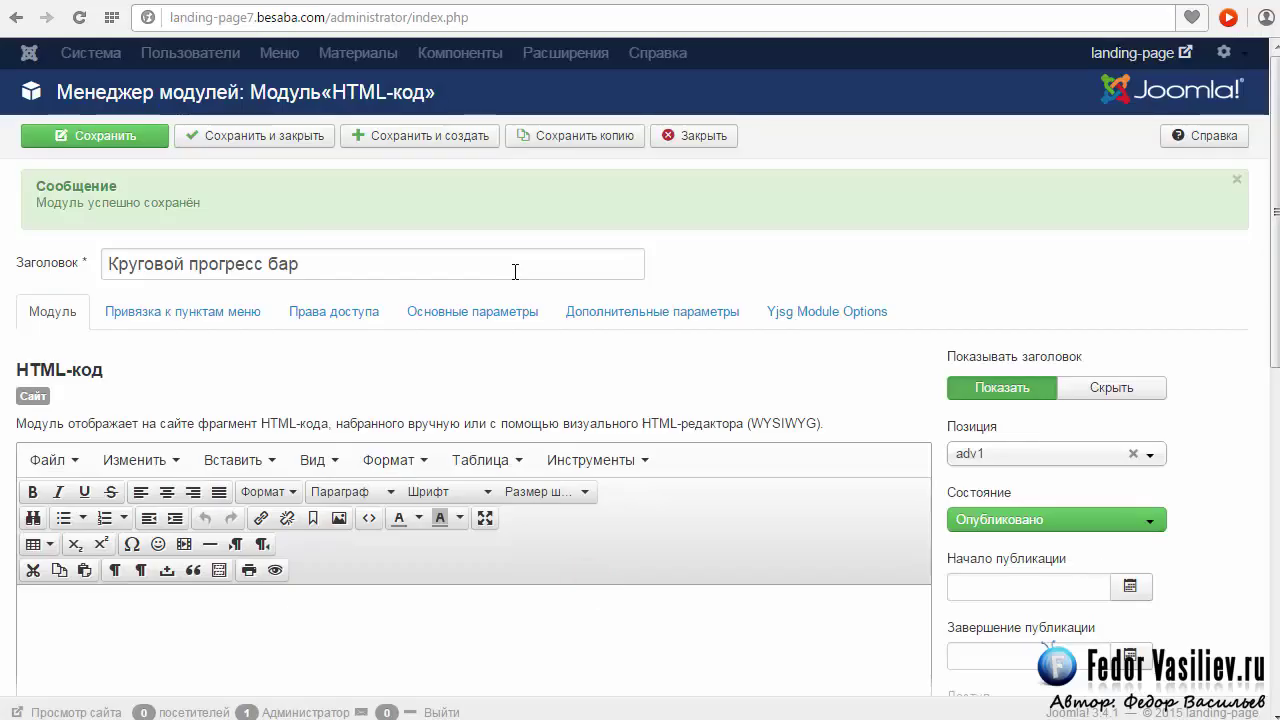
Step: Replace the text color in the yjsg-col-1-2 div's style with the copied #A200CF in the Joomla module's source code
{"action": "scroll", "coordinate": [515, 272], "scroll_direction": "down", "scroll_amount": 2}
{"action": "left_click", "coordinate": [366, 317]}
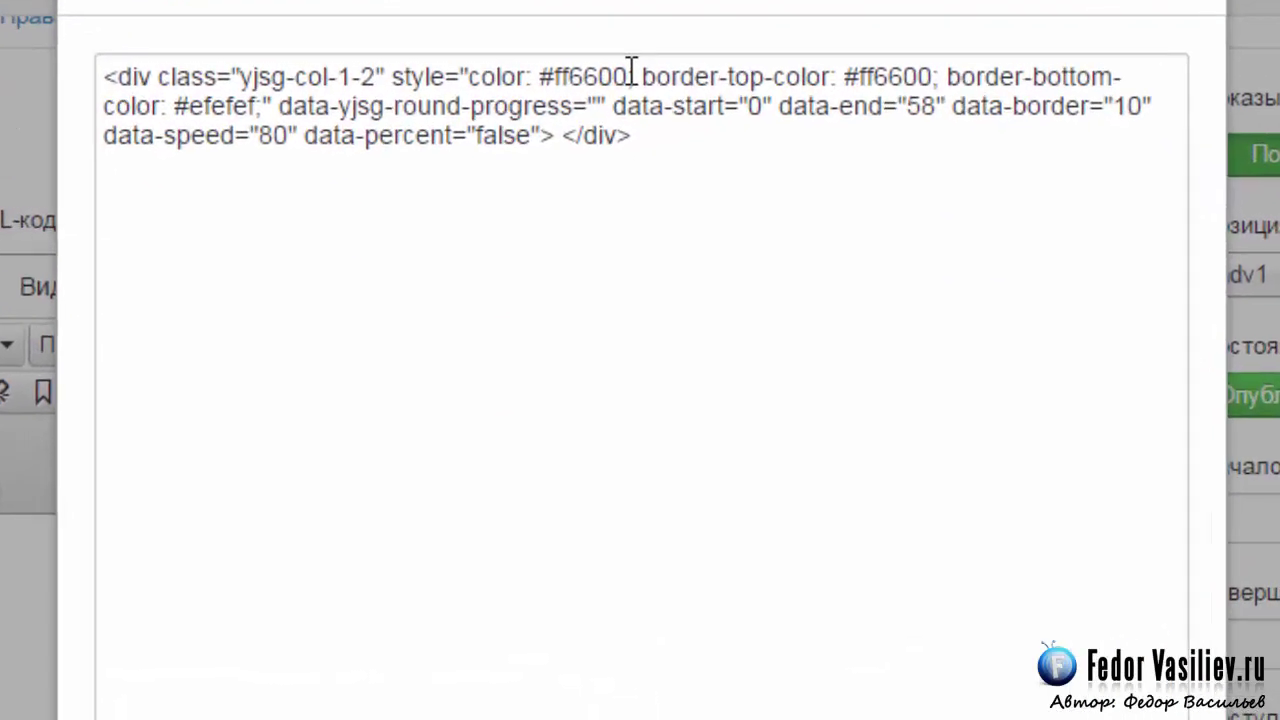
{"action": "left_click_drag", "start_coordinate": [633, 146], "coordinate": [511, 146]}
{"action": "left_click_drag", "start_coordinate": [368, 52], "coordinate": [440, 52]}
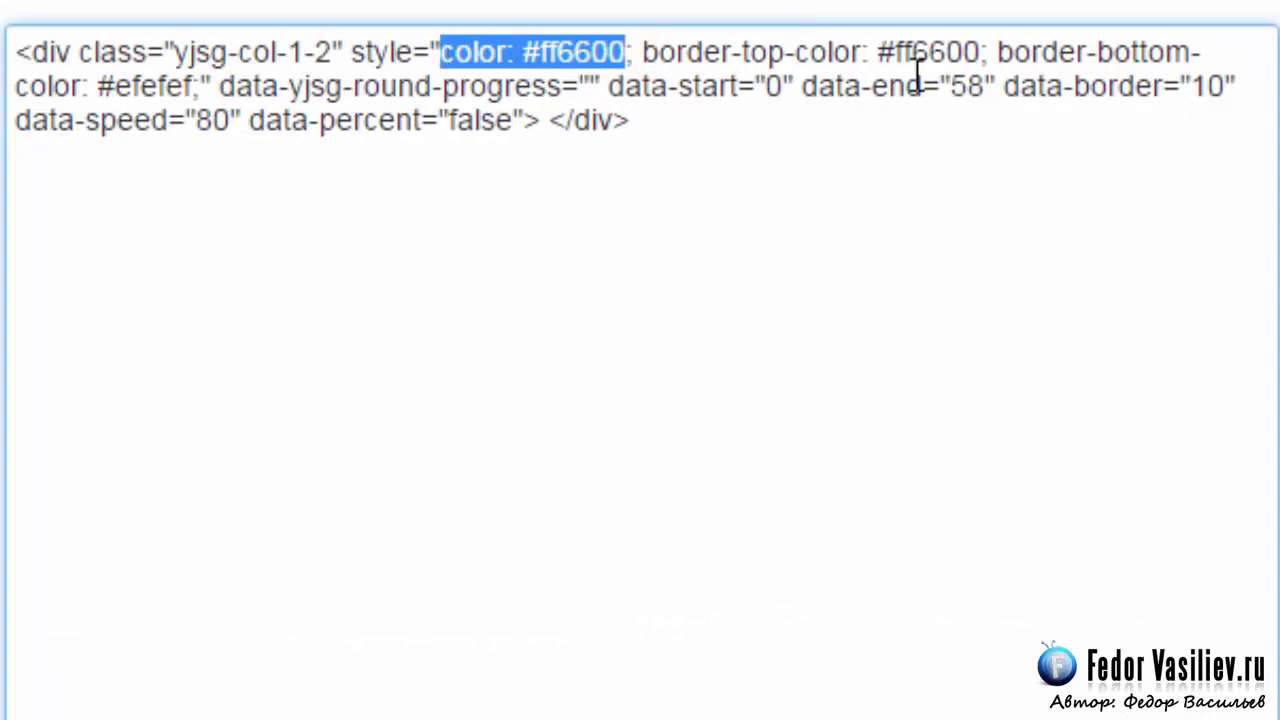
{"action": "left_click", "coordinate": [987, 51]}
{"action": "left_click_drag", "start_coordinate": [932, 47], "coordinate": [883, 46]}
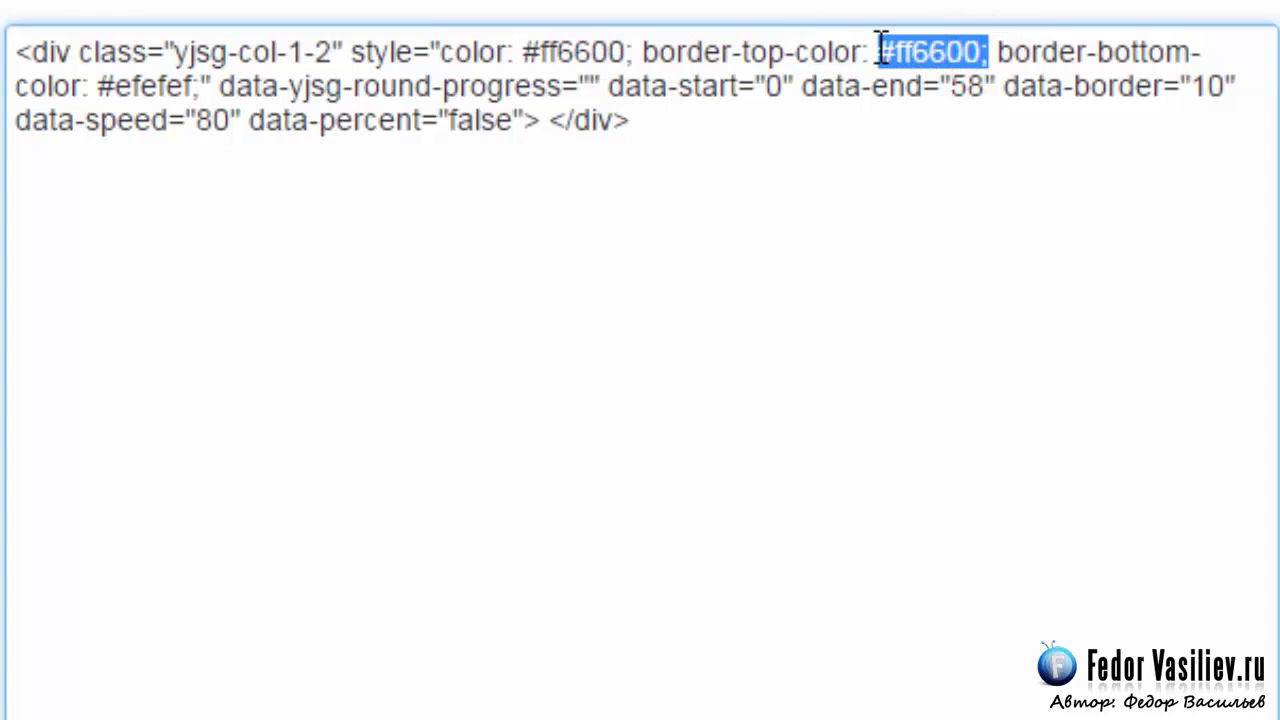
{"action": "left_click_drag", "start_coordinate": [203, 86], "coordinate": [95, 88]}
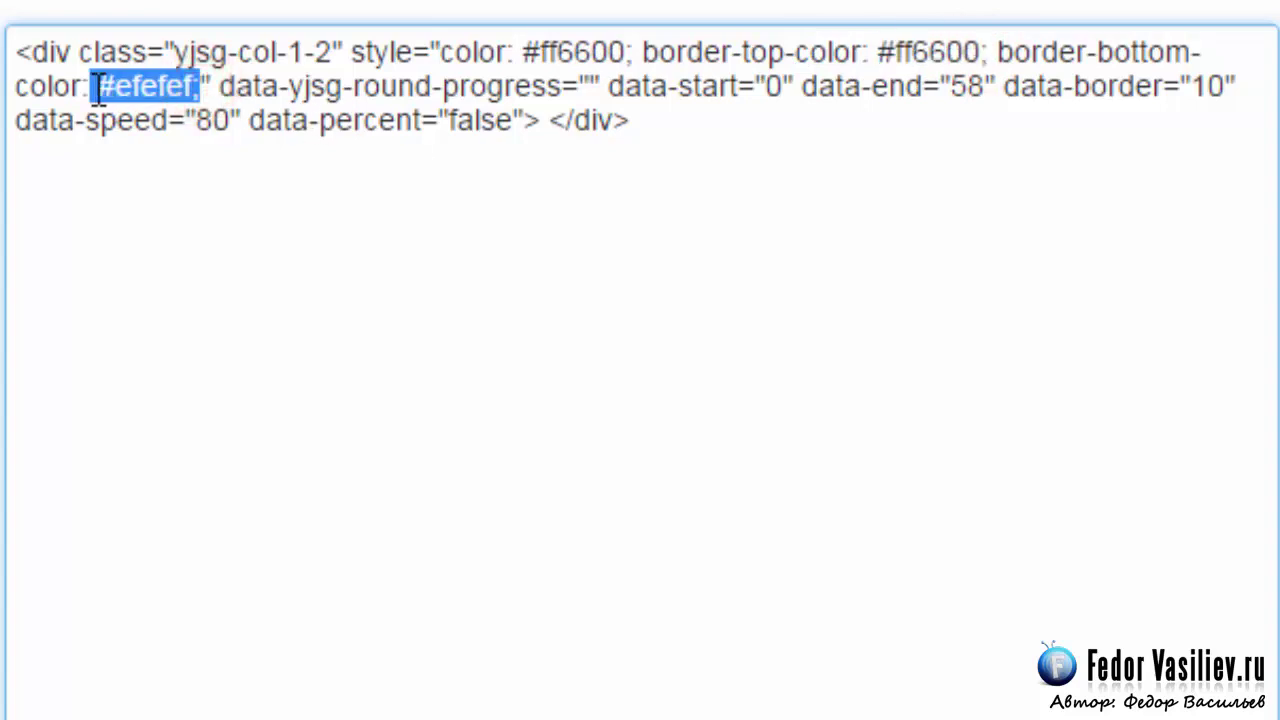
{"action": "left_click_drag", "start_coordinate": [624, 46], "coordinate": [551, 49]}
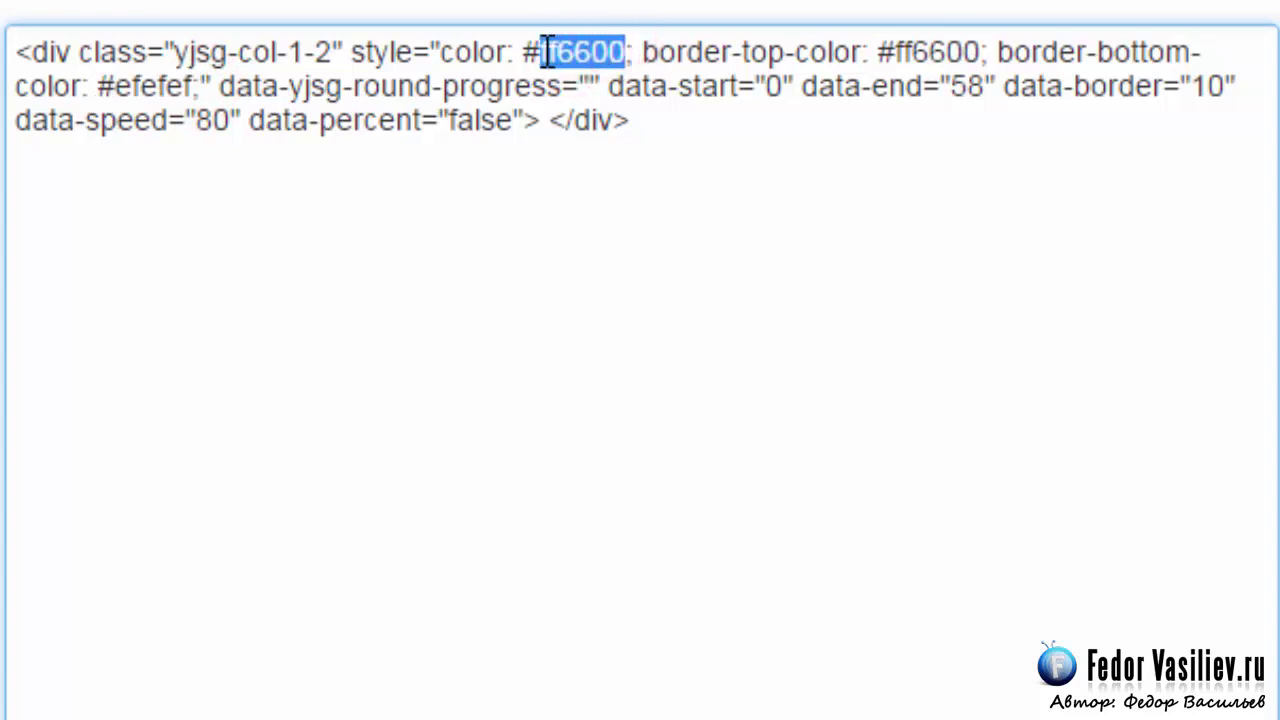
{"action": "right_click", "coordinate": [548, 50]}
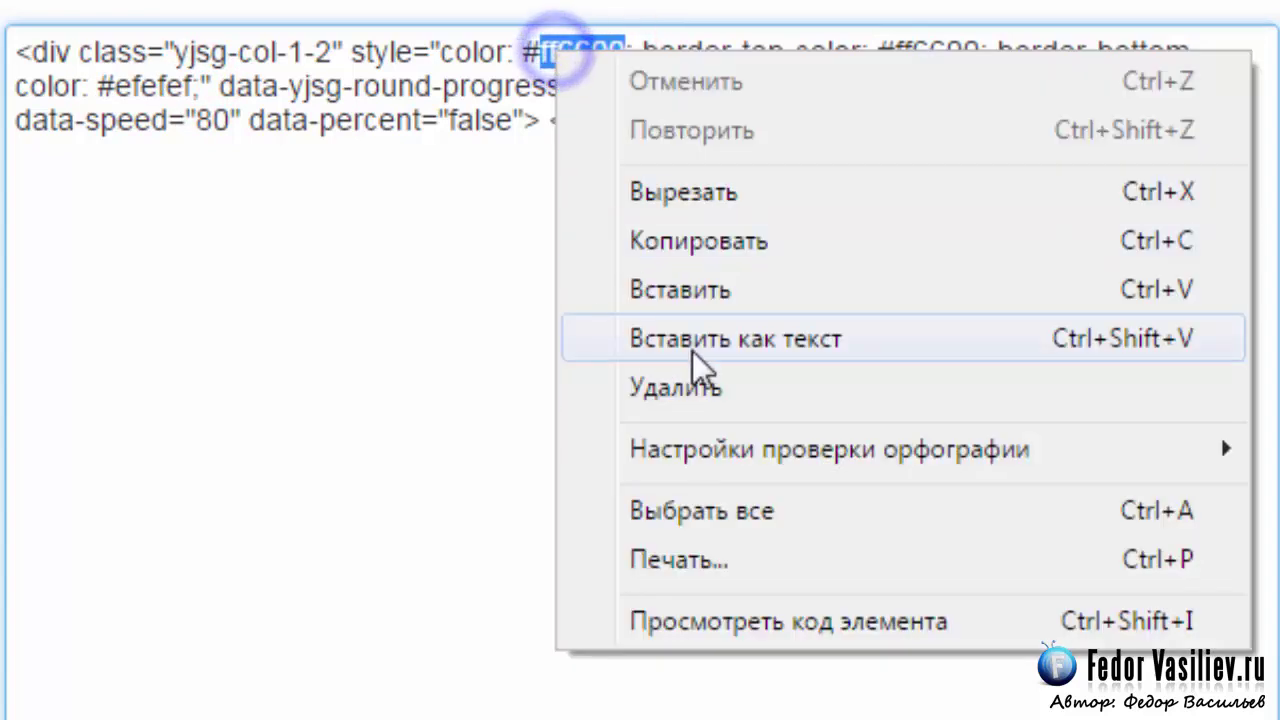
{"action": "left_click", "coordinate": [707, 296]}
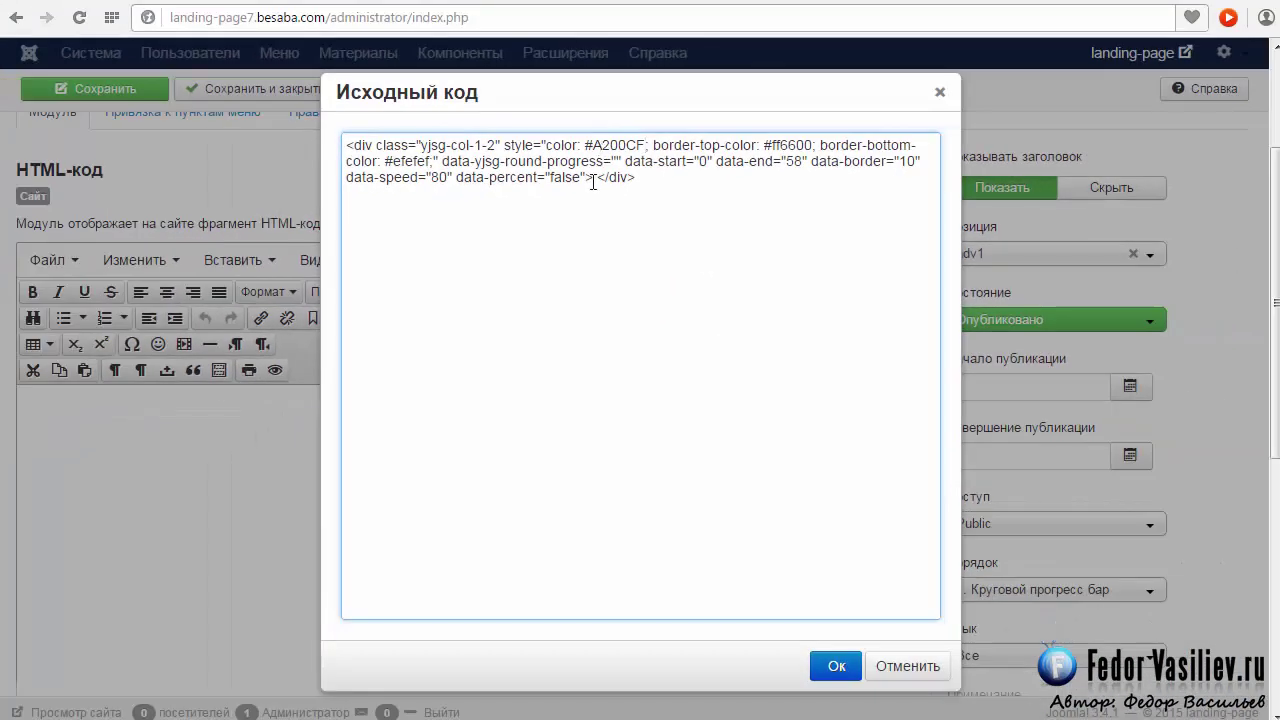
Step: Apply the source code with the new text color, save the module and reload the site page
{"action": "left_click", "coordinate": [836, 665]}
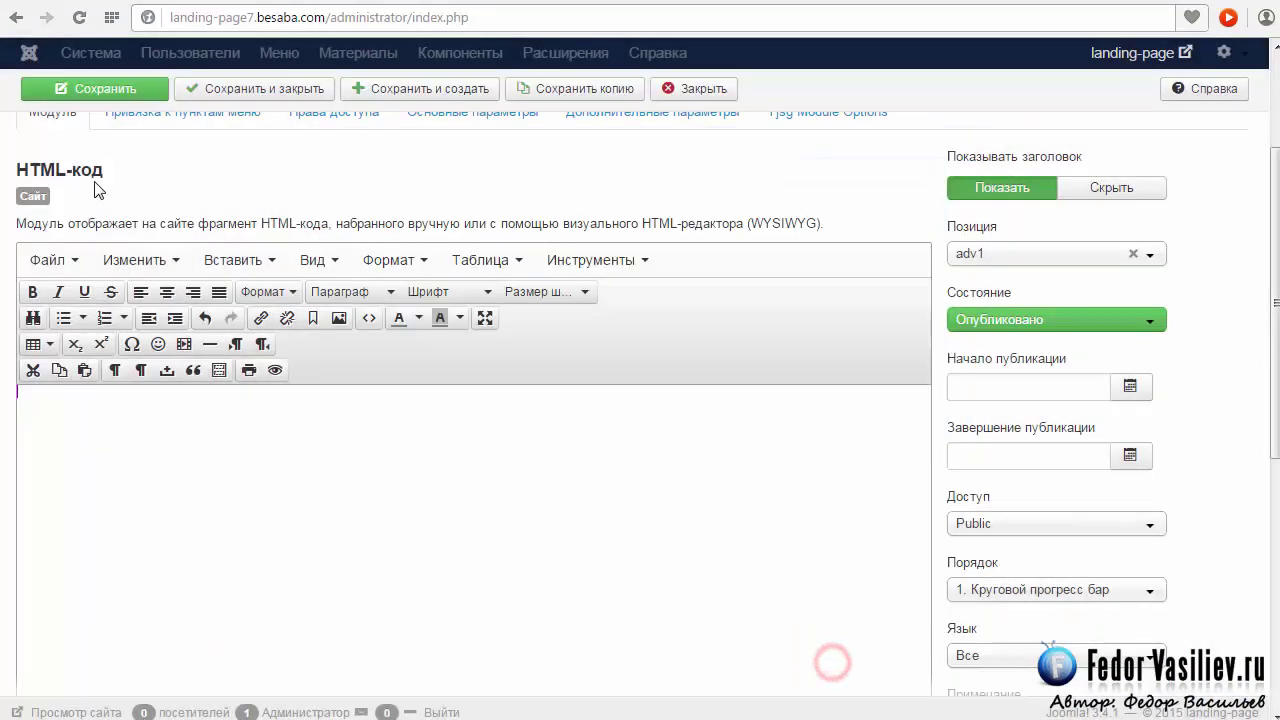
{"action": "left_click", "coordinate": [100, 86]}
{"action": "left_click", "coordinate": [632, 1]}
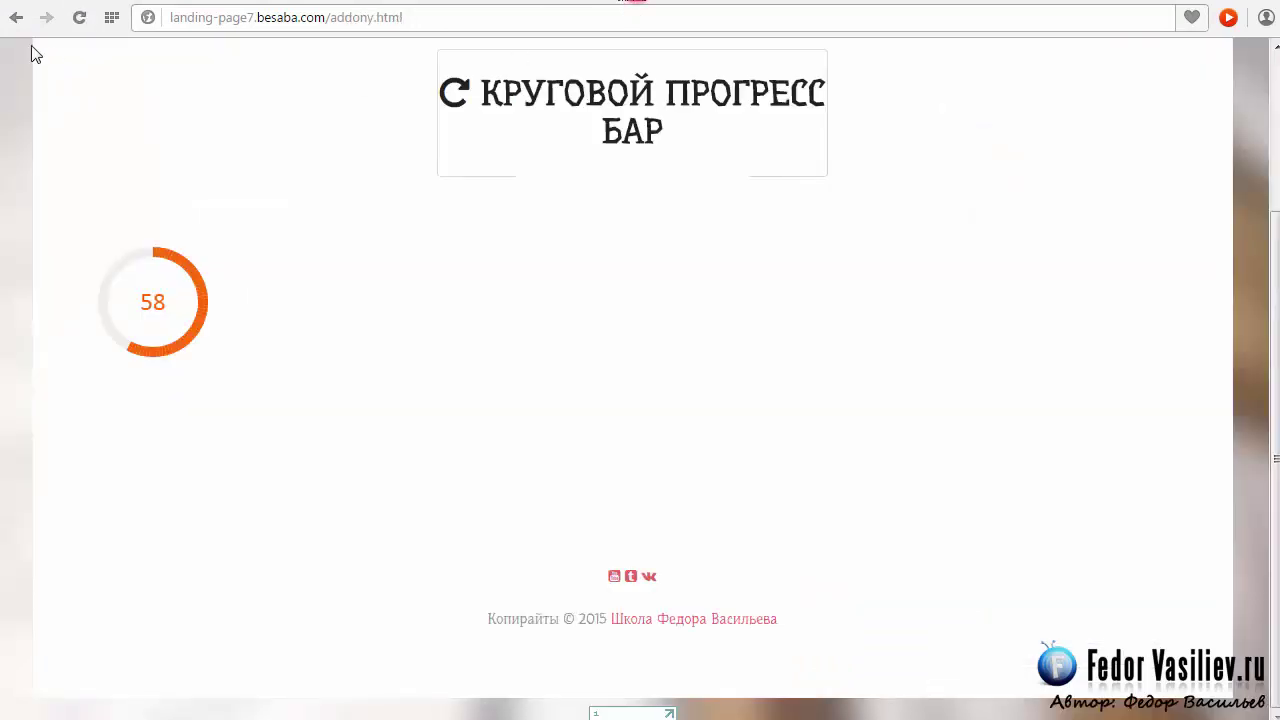
{"action": "left_click", "coordinate": [77, 18]}
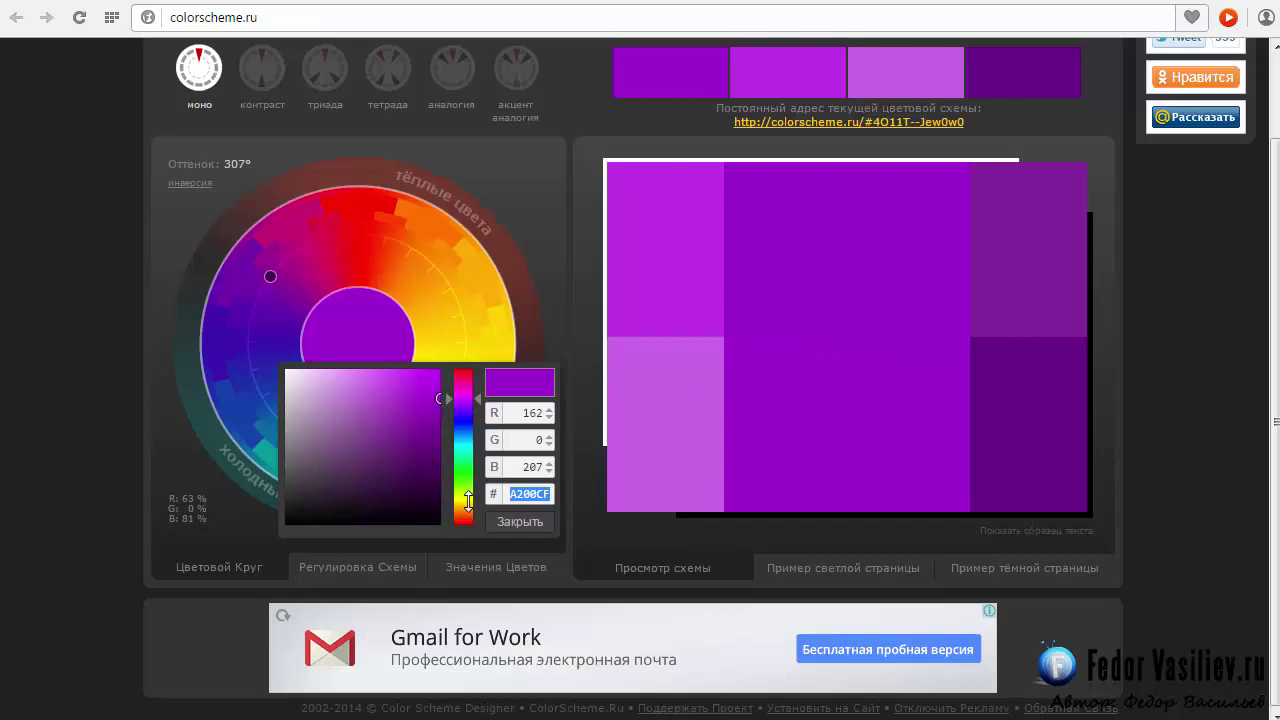
Step: Pick the green 91CF00 in the ColorScheme.Ru colour picker and copy its hex code
{"action": "left_click", "coordinate": [466, 491]}
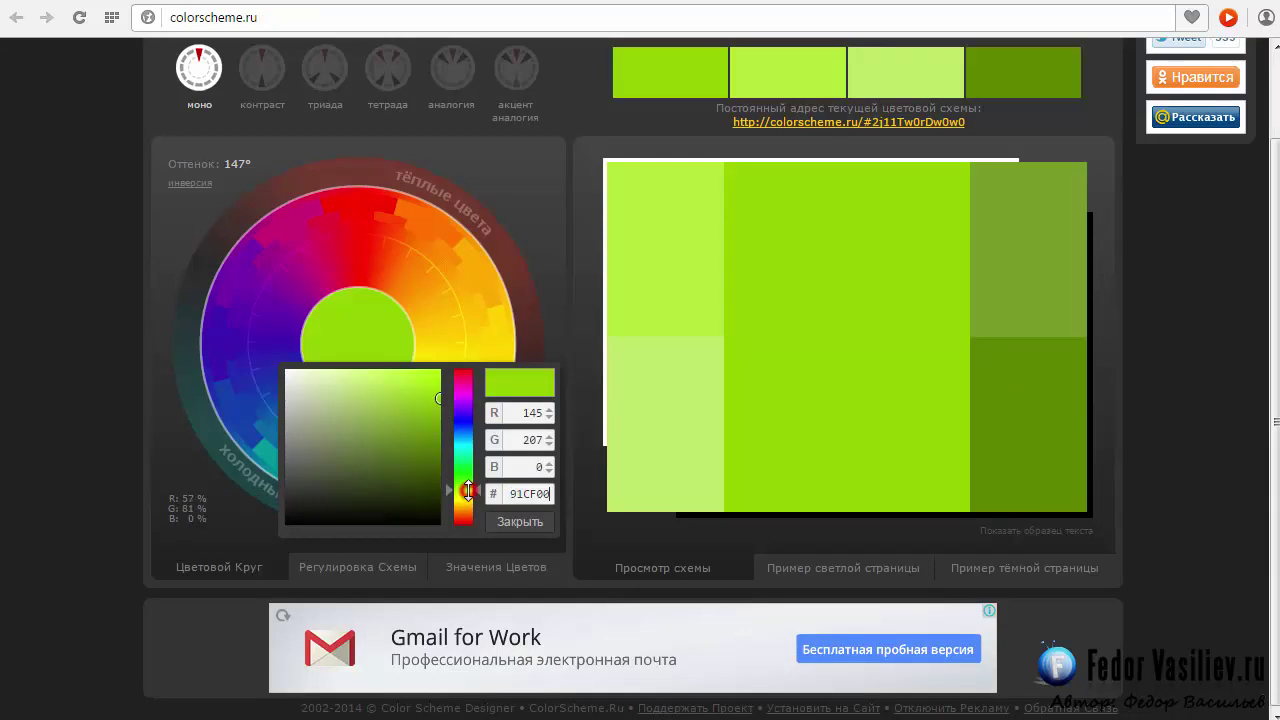
{"action": "left_click_drag", "start_coordinate": [545, 494], "coordinate": [516, 494]}
{"action": "right_click", "coordinate": [518, 493]}
{"action": "left_click", "coordinate": [583, 583]}
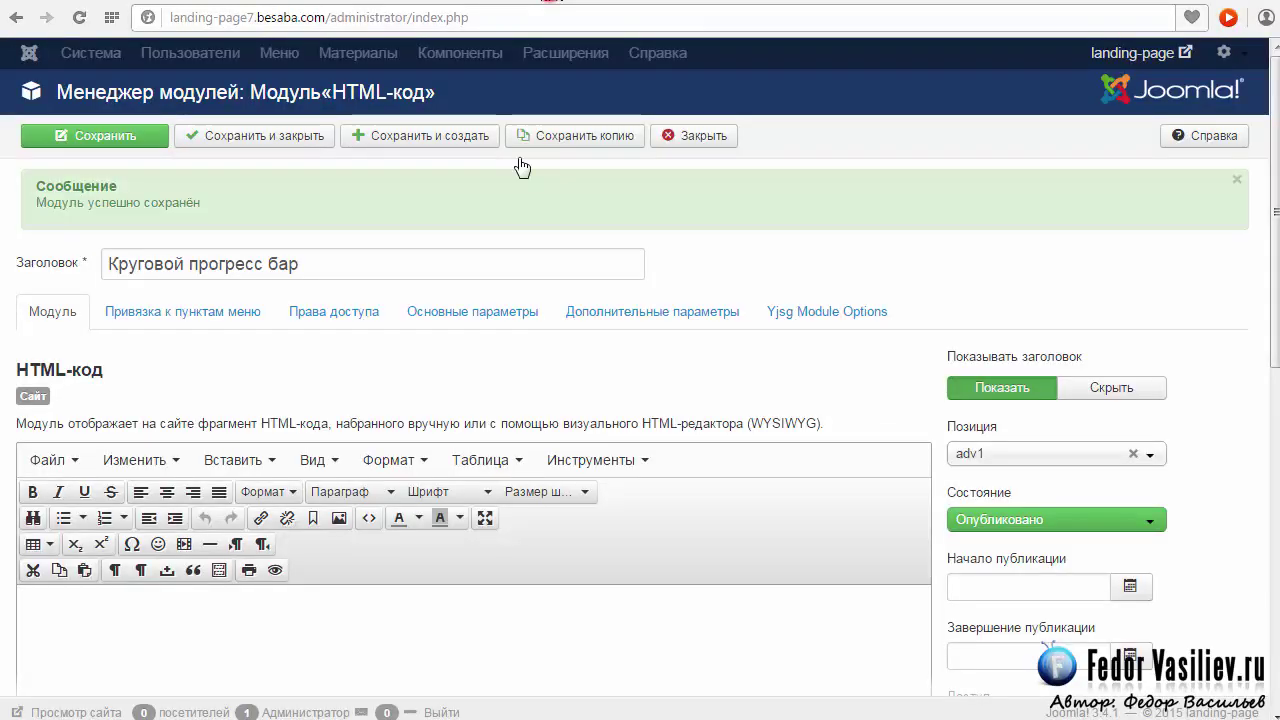
Step: Replace the border-top-color in the yjsg-col-1-2 div's style with the copied #91CF00 in the Joomla module's source code
{"action": "scroll", "coordinate": [530, 330], "scroll_direction": "down", "scroll_amount": 2}
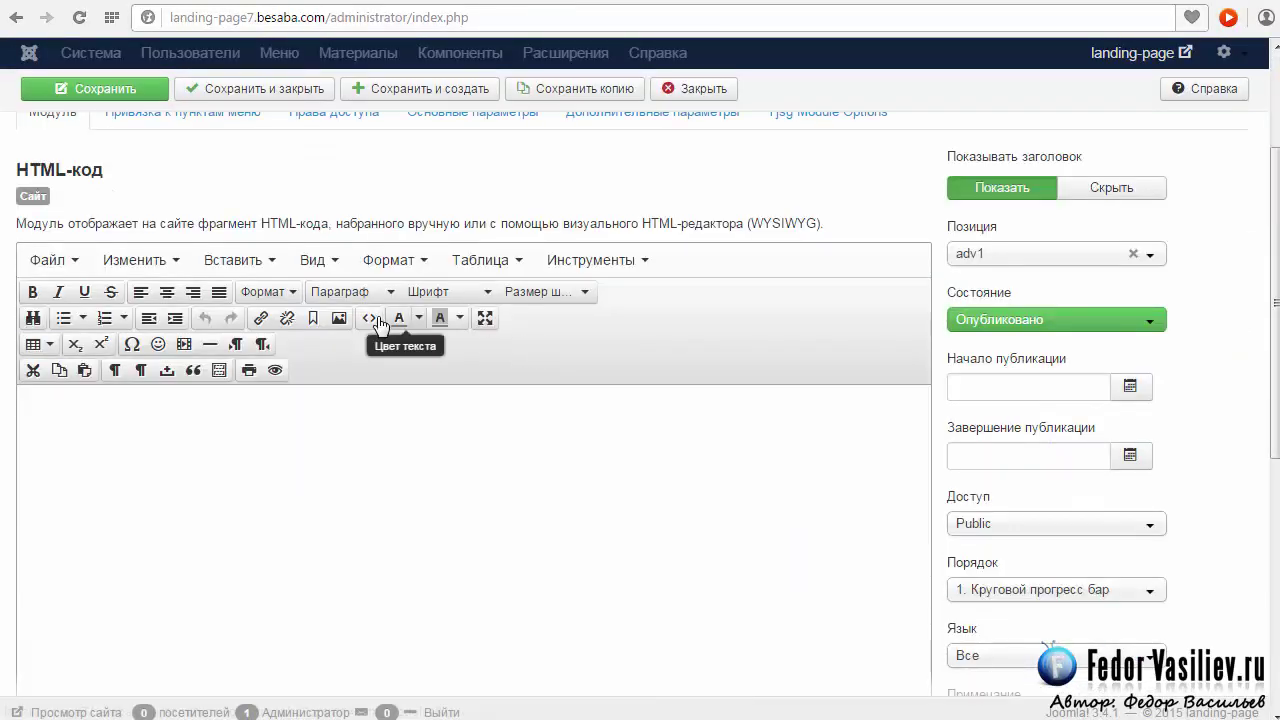
{"action": "left_click", "coordinate": [369, 320]}
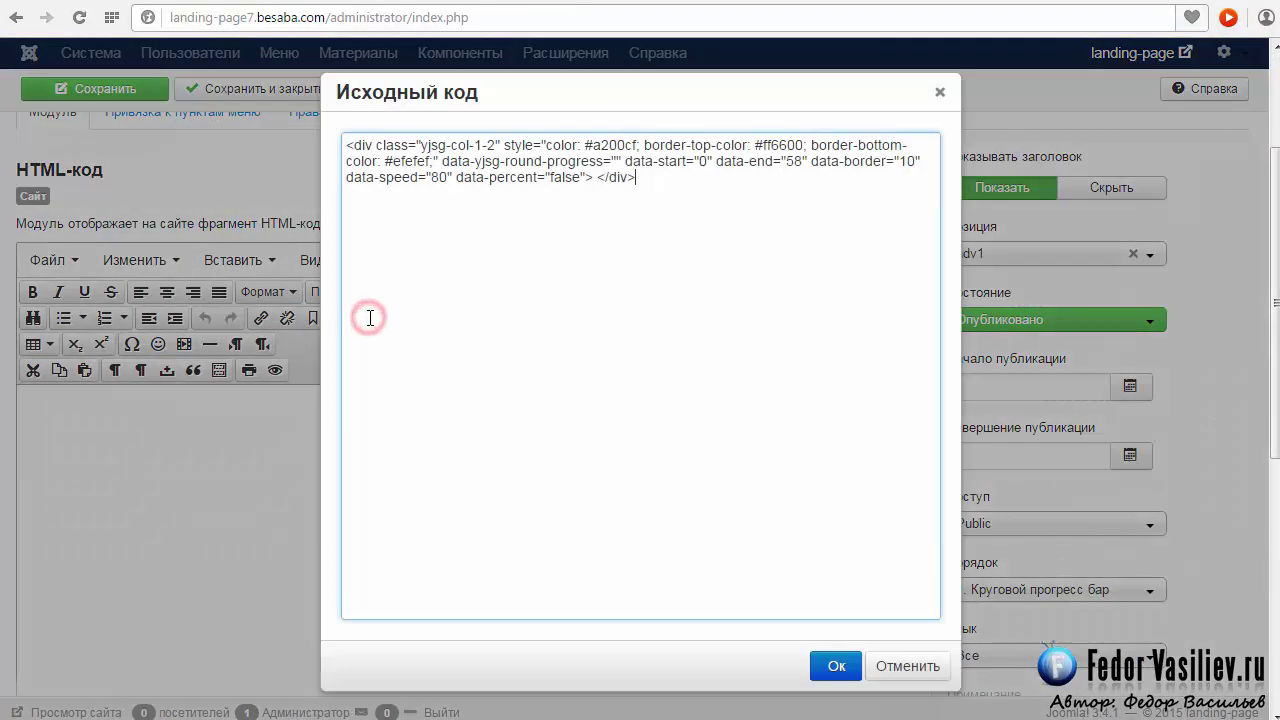
{"action": "double_click", "coordinate": [805, 145]}
{"action": "right_click", "coordinate": [772, 145]}
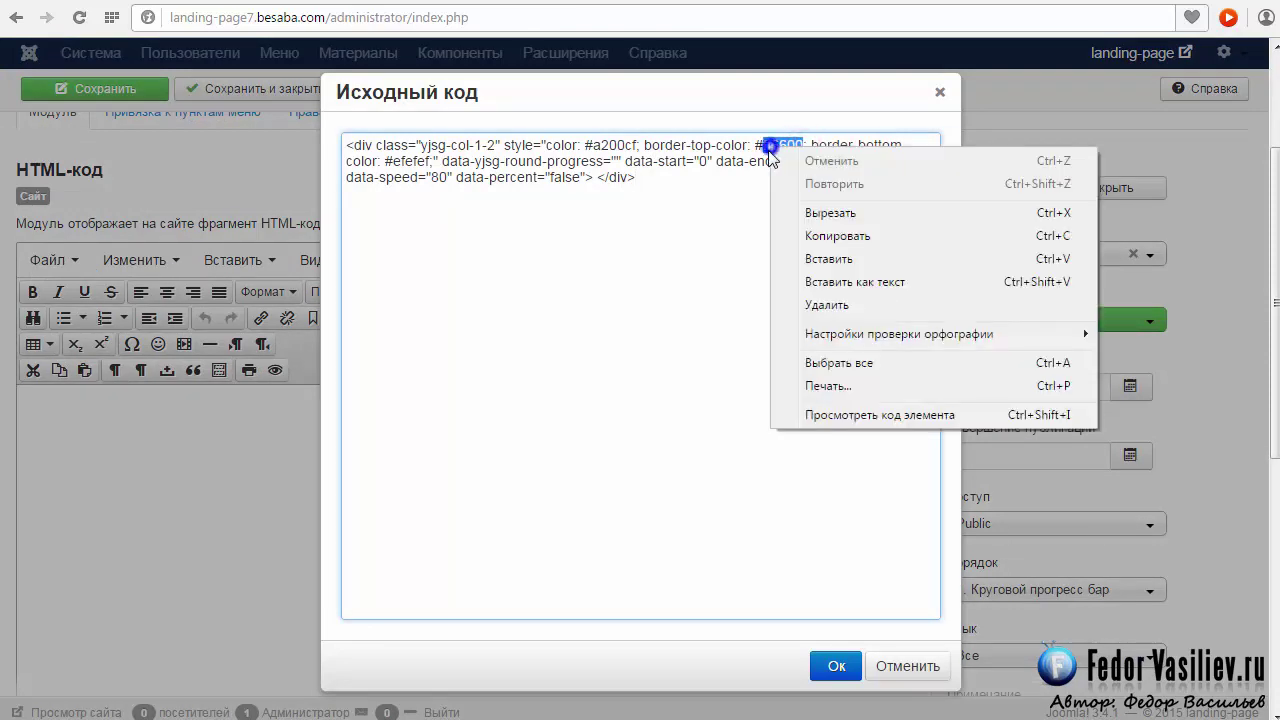
{"action": "left_click", "coordinate": [838, 258]}
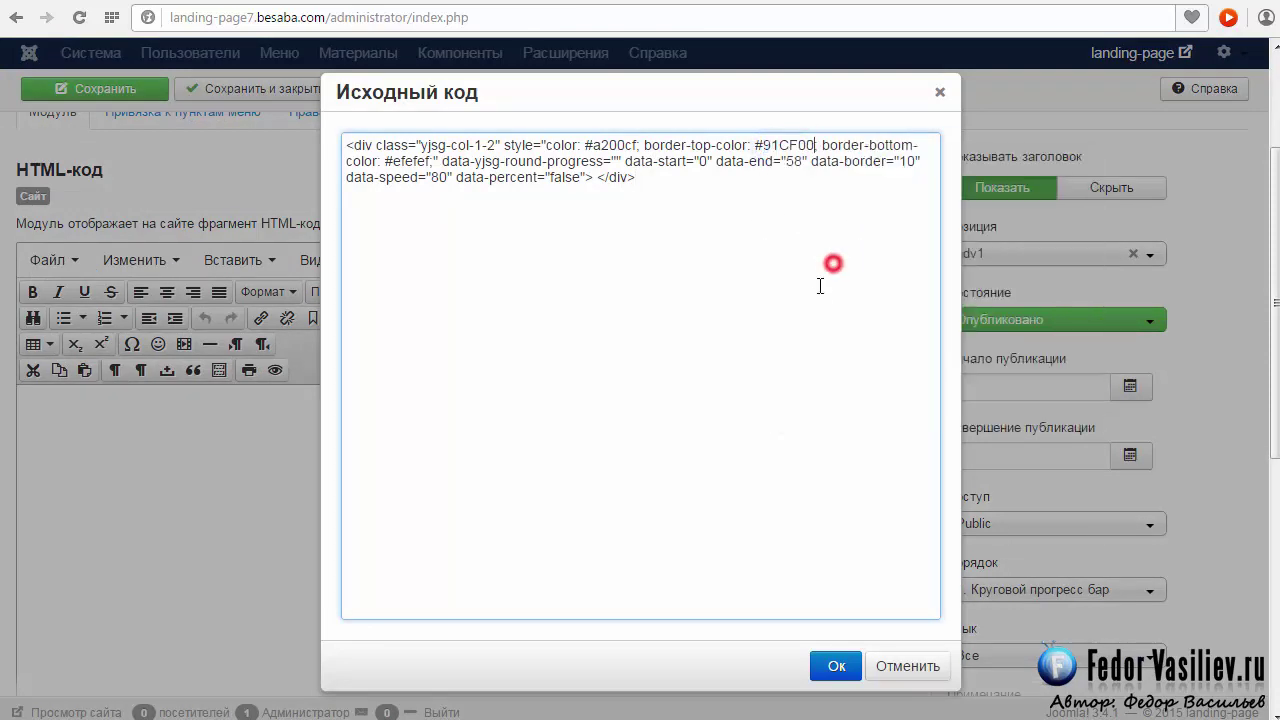
Step: Apply the source code with the new top border color, save the module and reload the site page
{"action": "left_click", "coordinate": [836, 666]}
{"action": "left_click", "coordinate": [108, 88]}
{"action": "key", "text": "ctrl+Tab"}
{"action": "key", "text": "F5"}
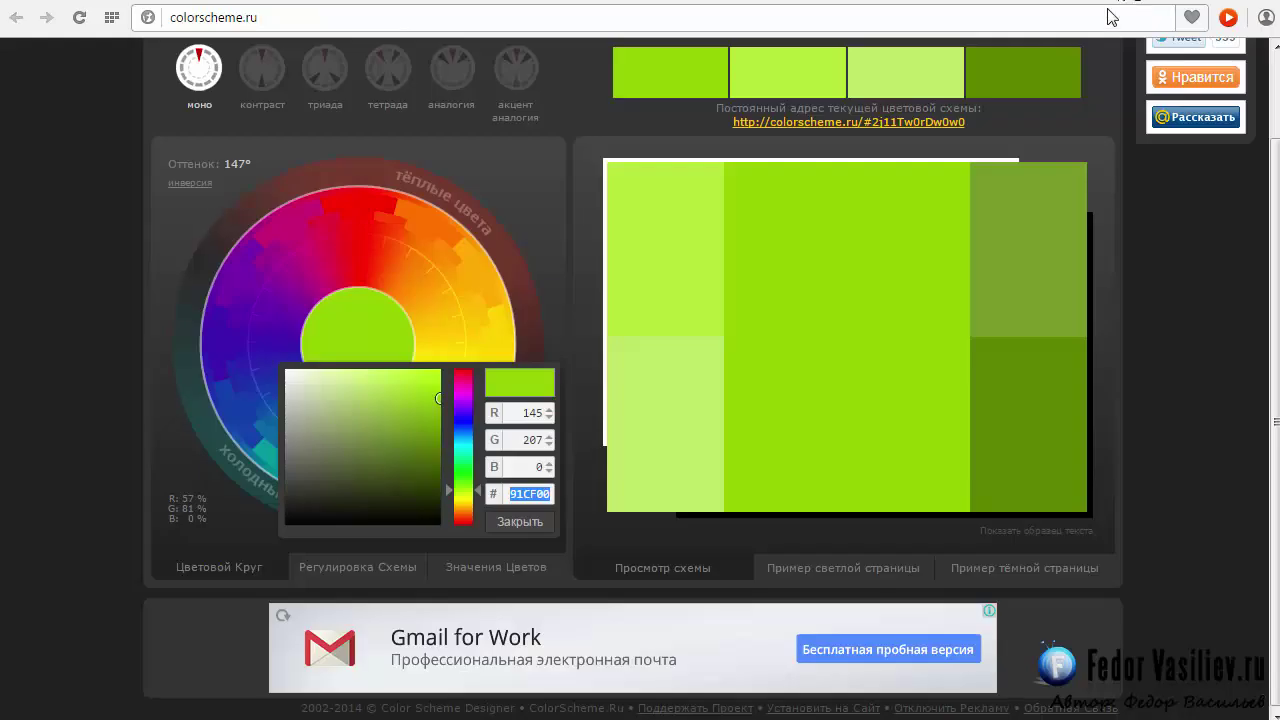
Step: Pick the blue 0011CF in the ColorScheme.Ru colour picker and copy its hex code
{"action": "left_click", "coordinate": [461, 432]}
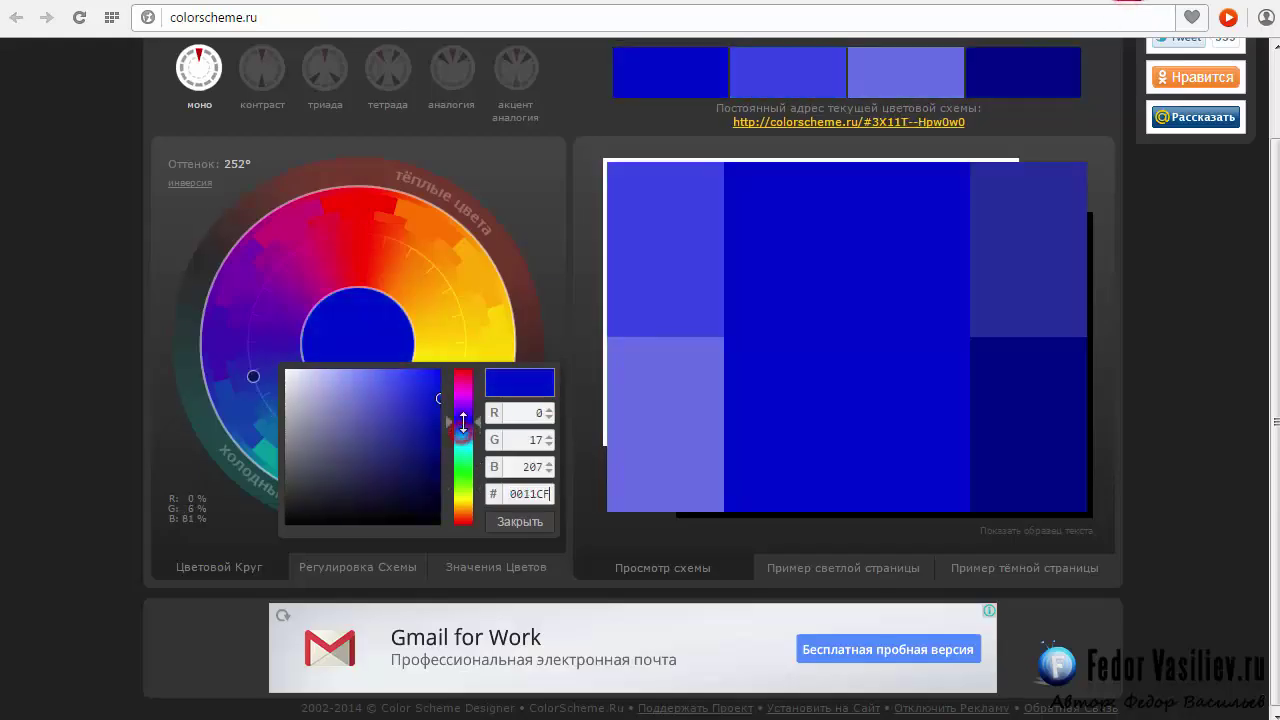
{"action": "left_click", "coordinate": [551, 494]}
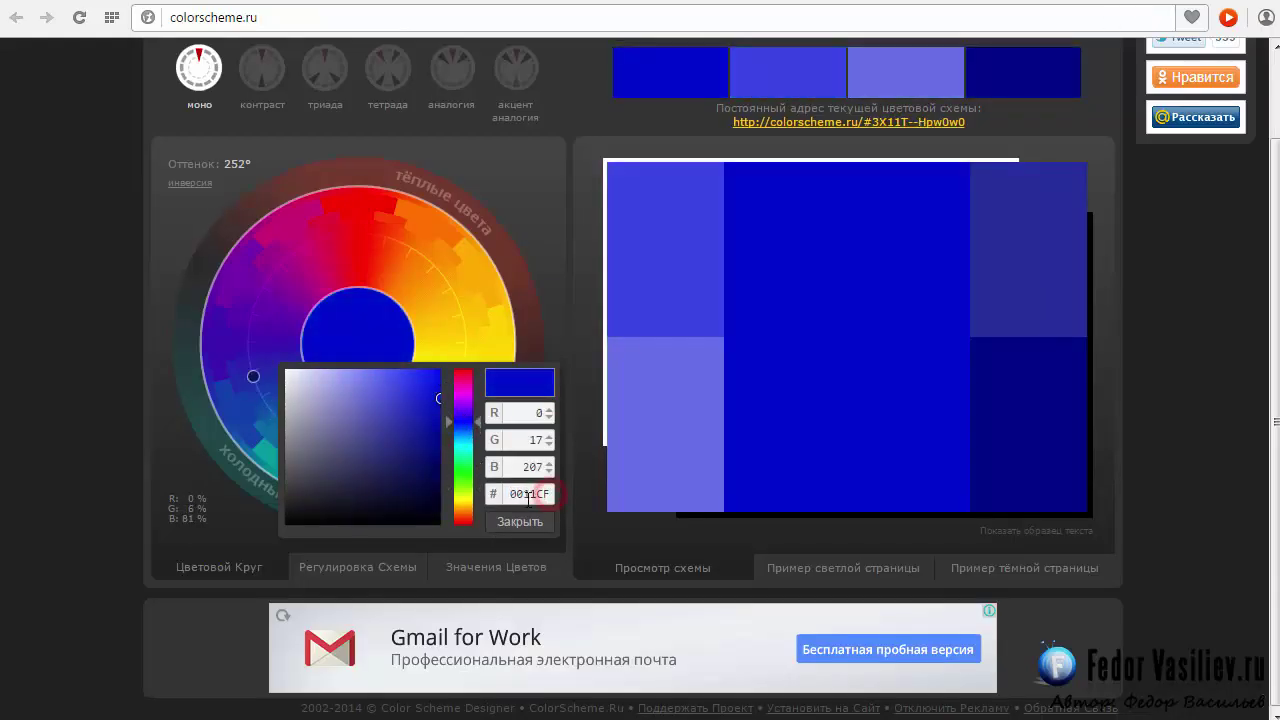
{"action": "double_click", "coordinate": [511, 494]}
{"action": "right_click", "coordinate": [541, 490]}
{"action": "left_click", "coordinate": [604, 583]}
Step: Replace the border-bottom-color in the yjsg-col-1-2 div's style with the copied #0011CF in the Joomla module's source code
{"action": "left_click", "coordinate": [578, 5]}
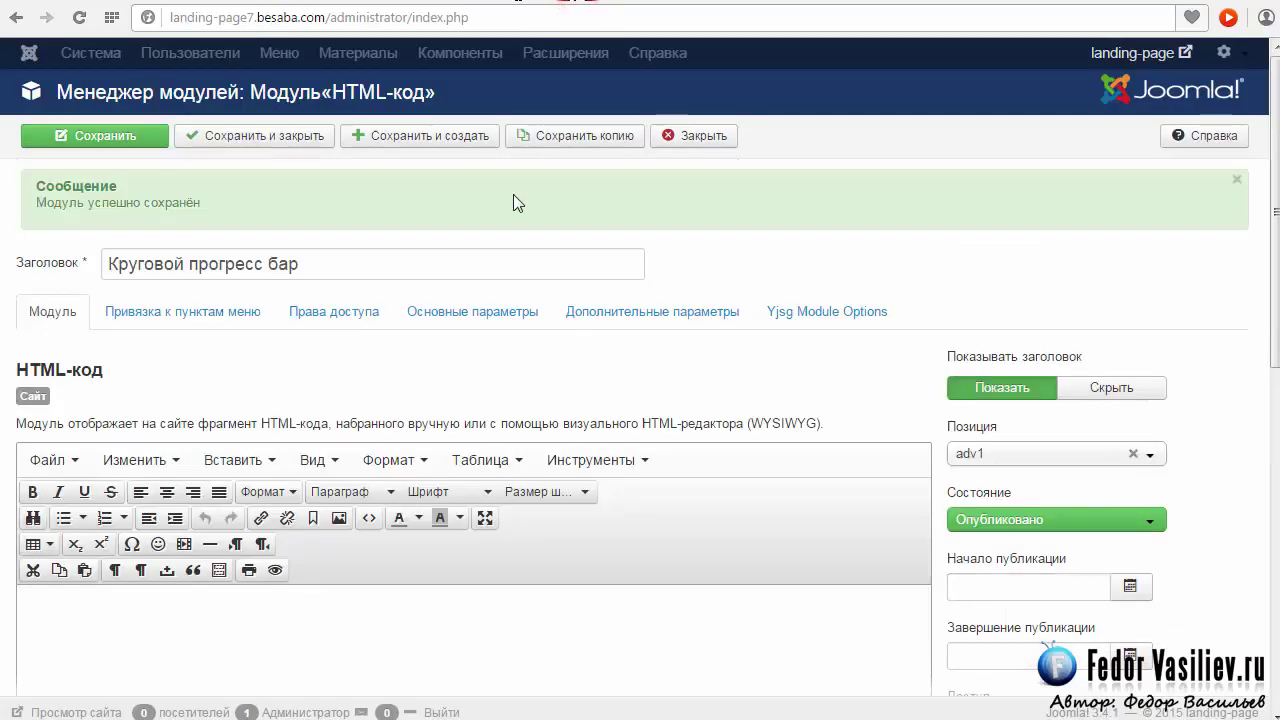
{"action": "scroll", "coordinate": [513, 196], "scroll_direction": "down", "scroll_amount": 1}
{"action": "left_click", "coordinate": [369, 319]}
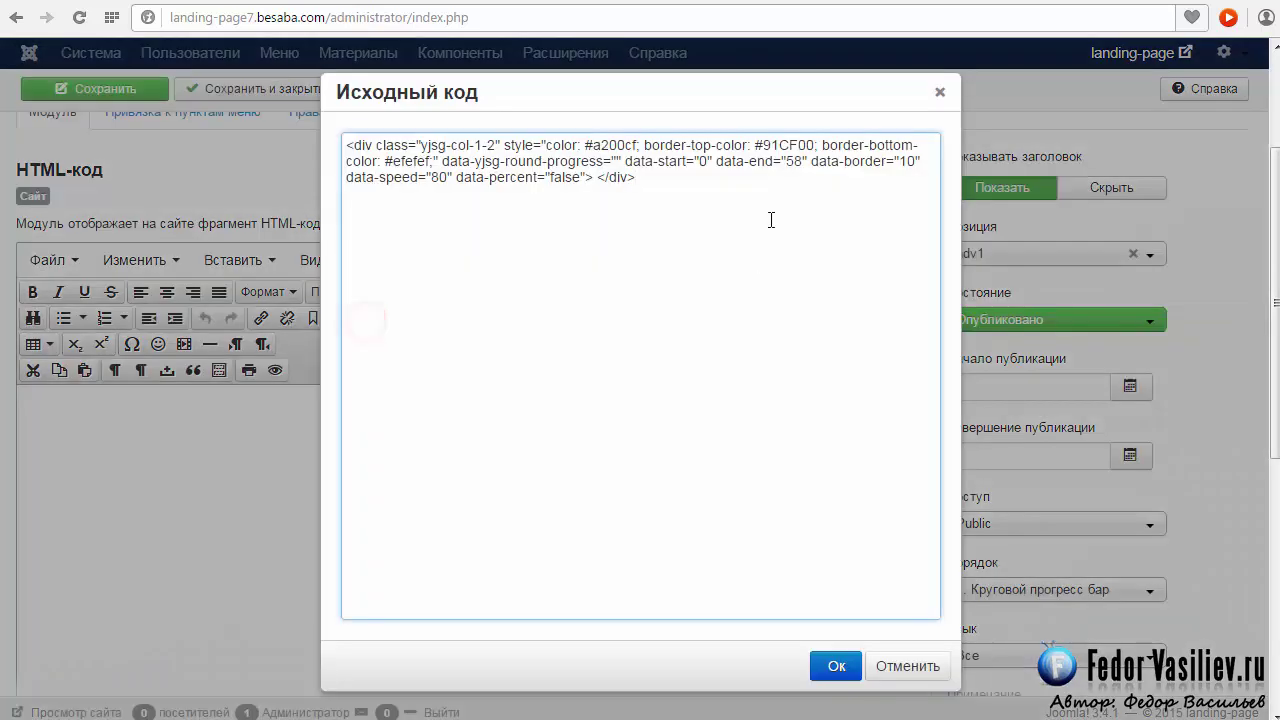
{"action": "double_click", "coordinate": [429, 160]}
{"action": "right_click", "coordinate": [405, 160]}
{"action": "left_click", "coordinate": [495, 272]}
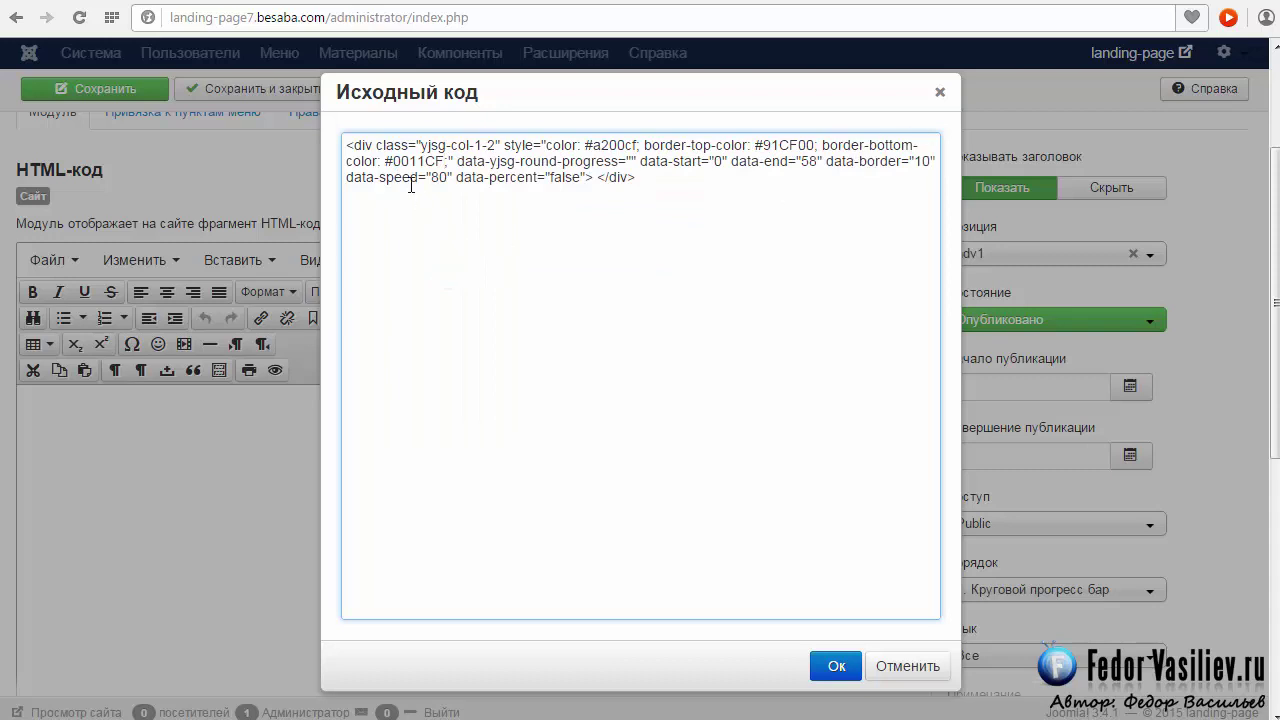
Step: Apply the source code with the new bottom border color, save the module and reload the site page
{"action": "left_click", "coordinate": [833, 666]}
{"action": "left_click", "coordinate": [105, 88]}
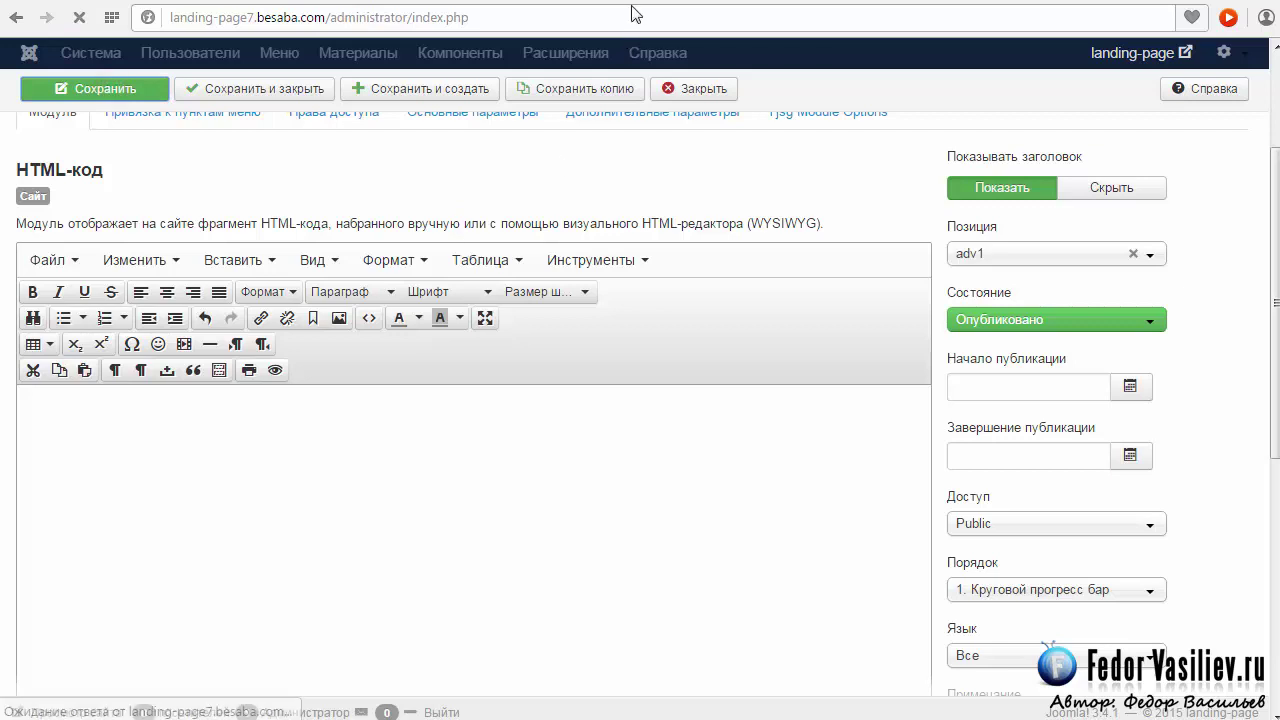
{"action": "left_click", "coordinate": [650, 0]}
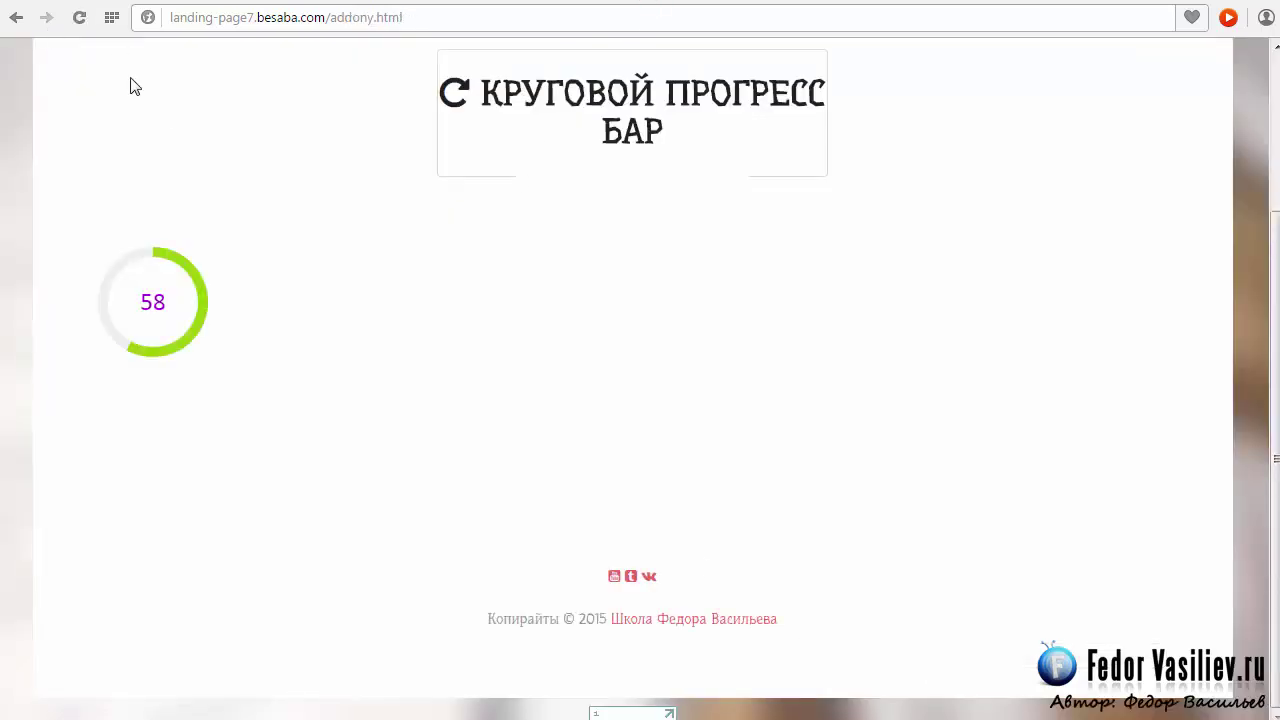
{"action": "left_click", "coordinate": [80, 19]}
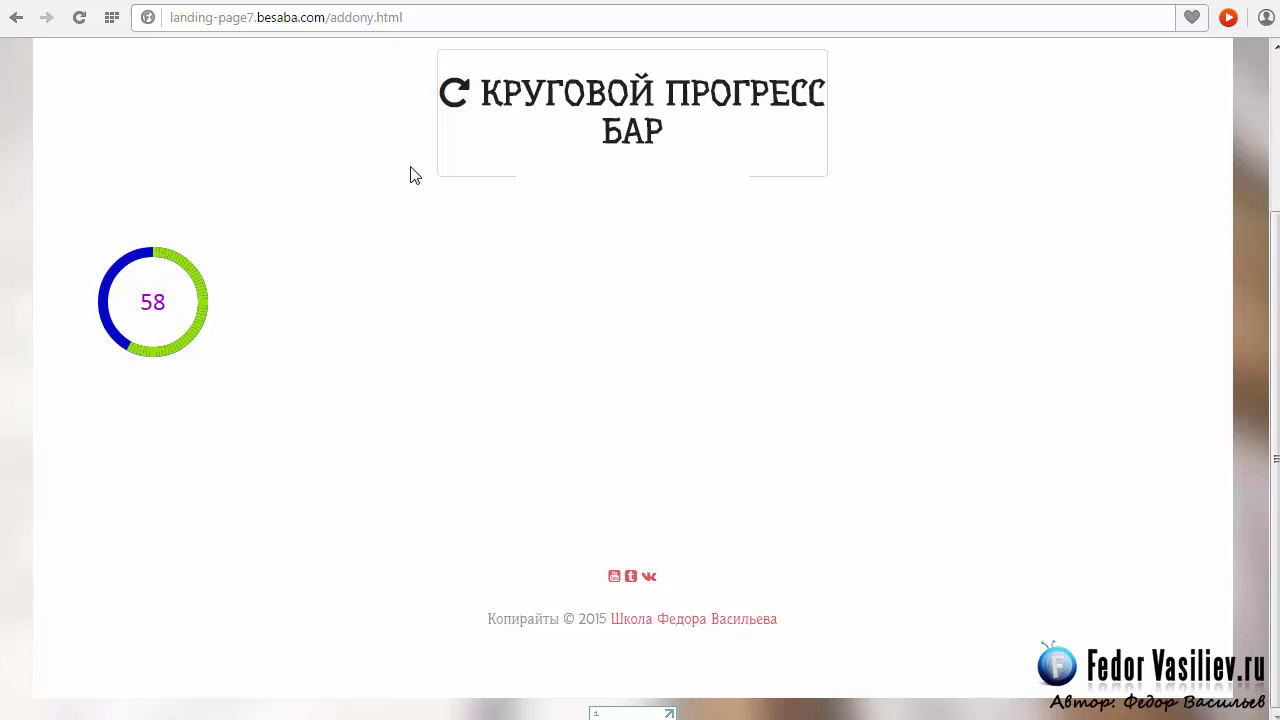
Step: Duplicate the whole yjsg-col-1-2 progress bar div directly after the original in the module's source code
{"action": "left_click", "coordinate": [568, 3]}
{"action": "scroll", "coordinate": [366, 343], "scroll_direction": "down", "scroll_amount": 2}
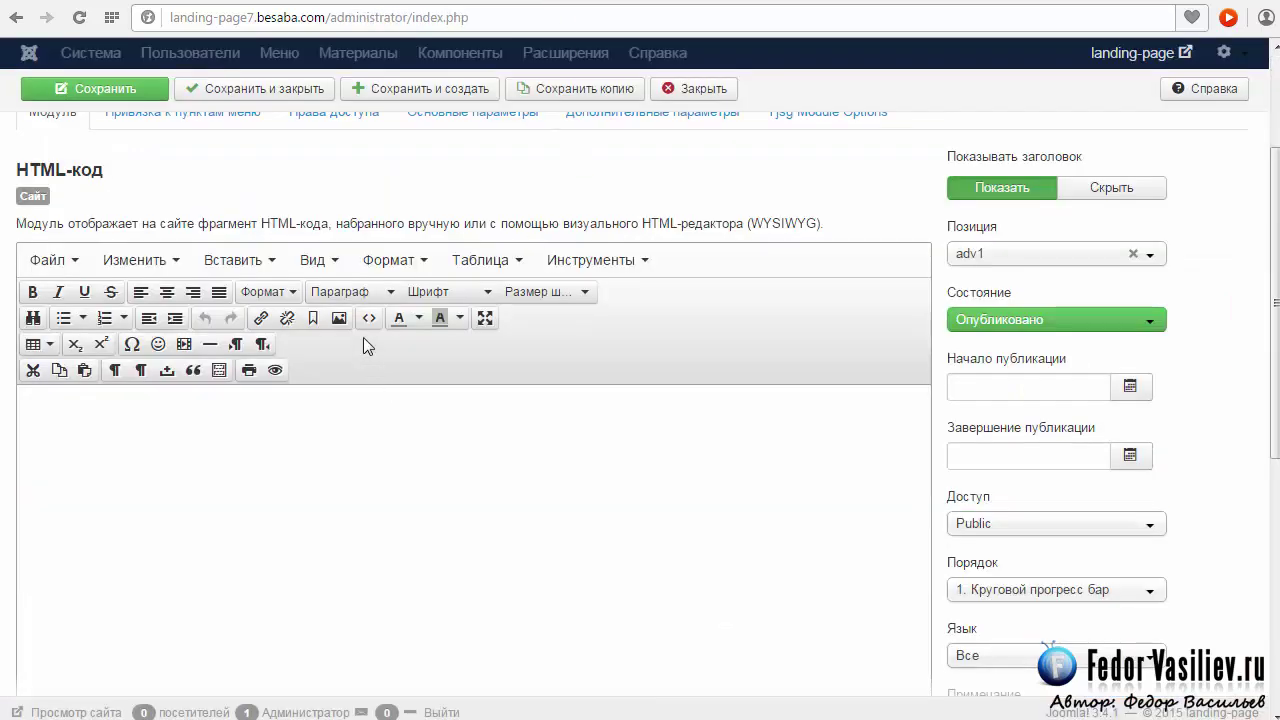
{"action": "left_click", "coordinate": [368, 317]}
{"action": "triple_click", "coordinate": [647, 176]}
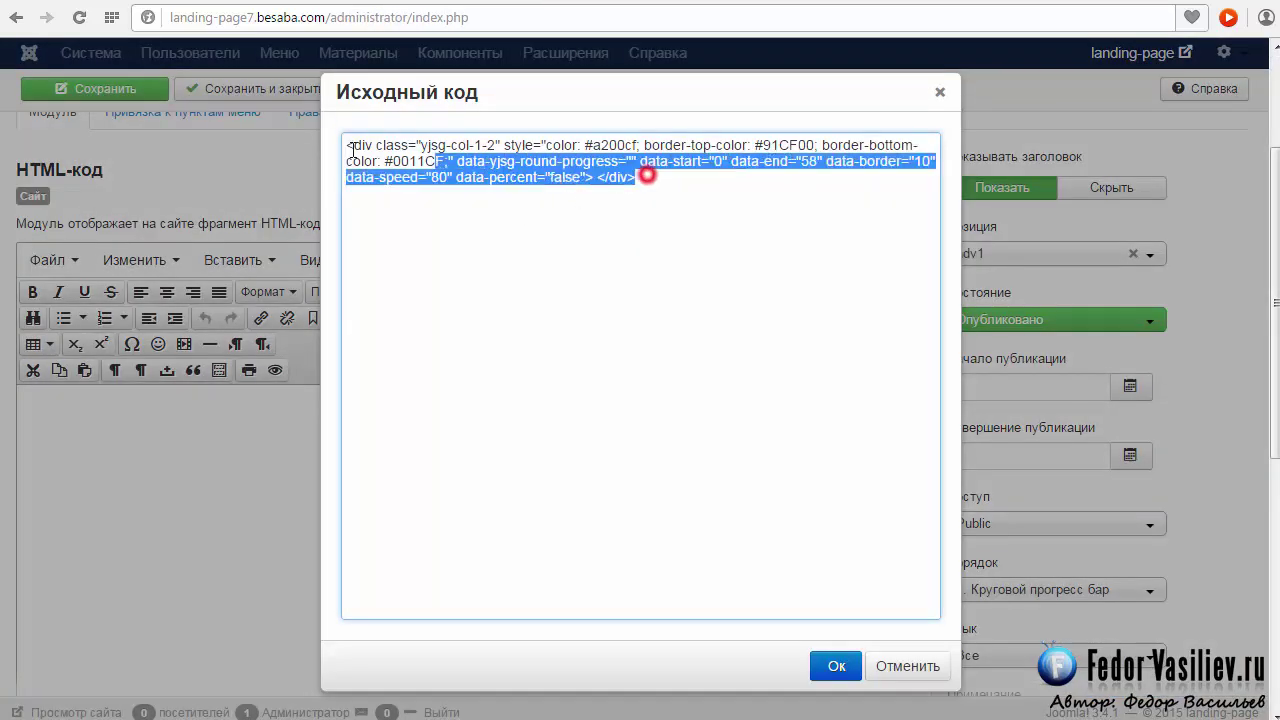
{"action": "right_click", "coordinate": [425, 161]}
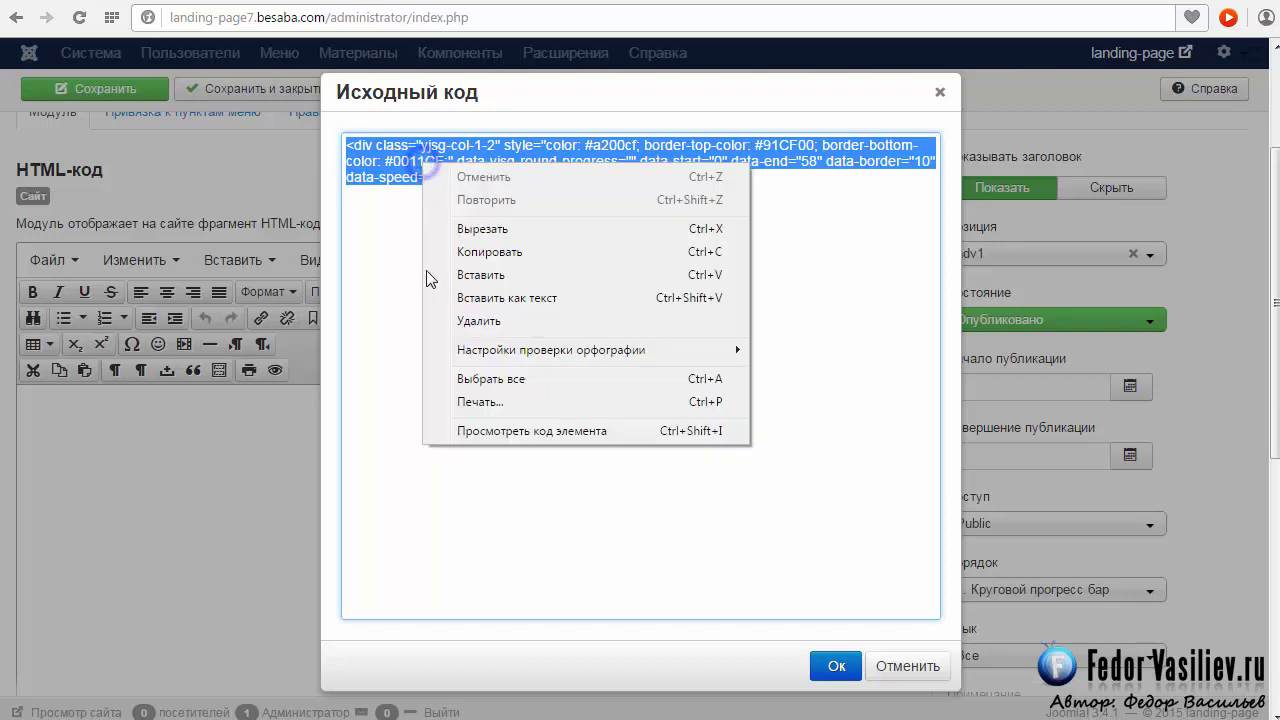
{"action": "left_click", "coordinate": [484, 254]}
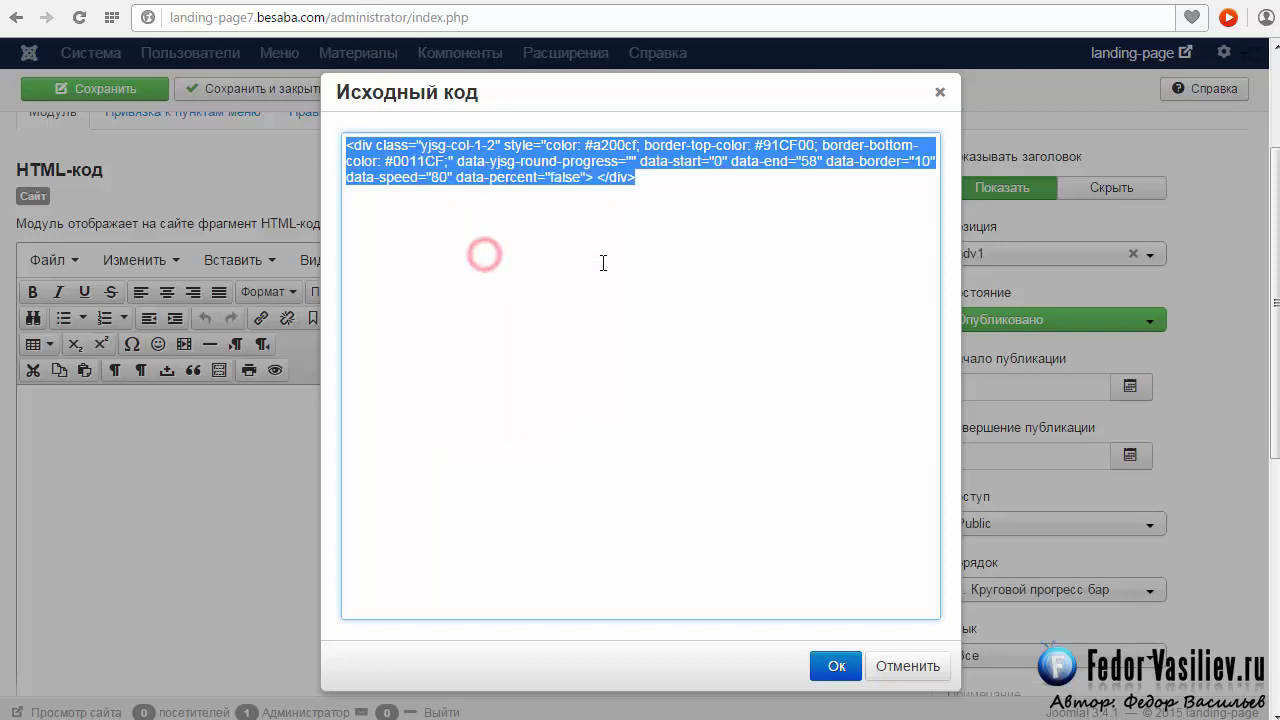
{"action": "left_click", "coordinate": [645, 180]}
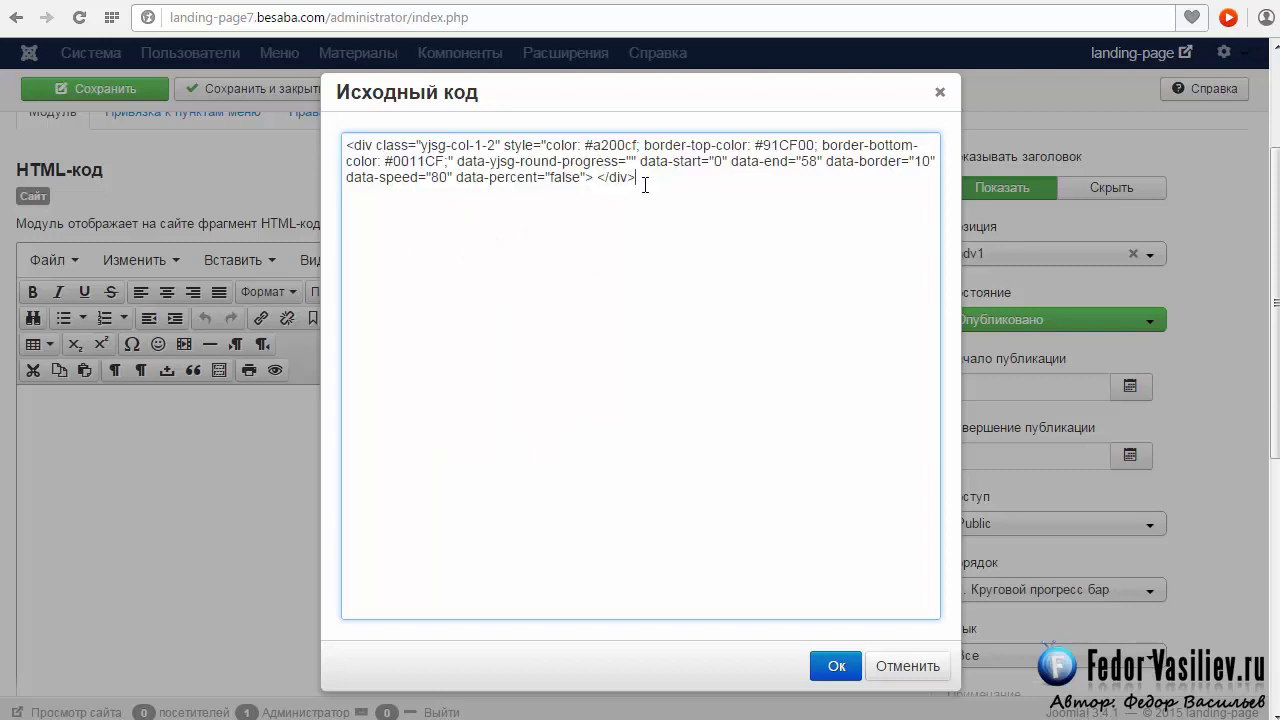
{"action": "key", "text": "ctrl+v"}
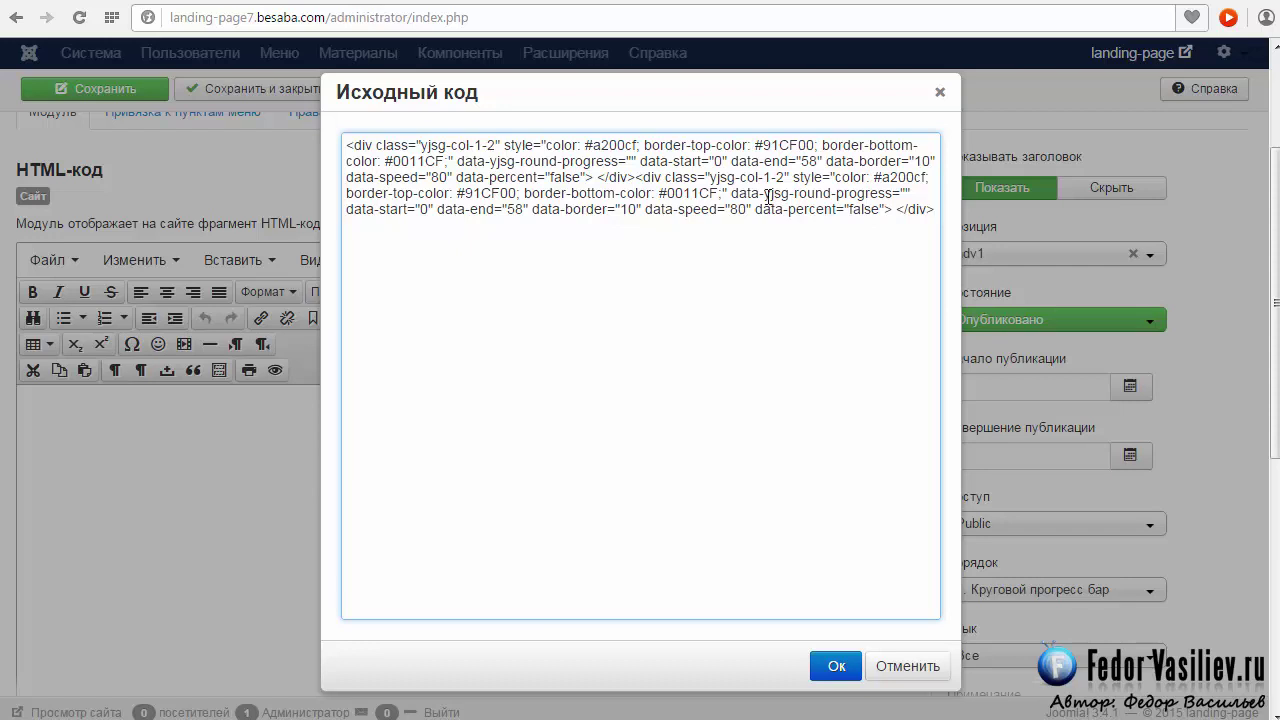
Step: Apply the source code with the duplicated progress bar, save the module and reload the site page
{"action": "left_click", "coordinate": [834, 665]}
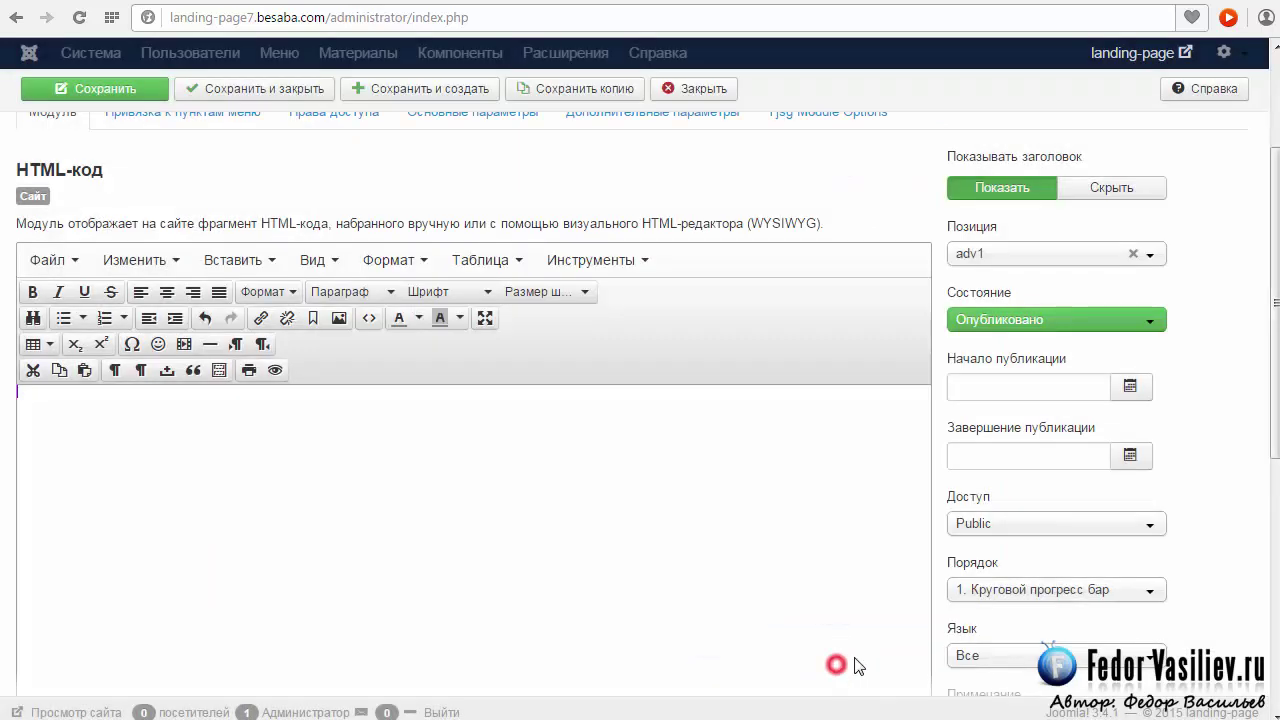
{"action": "left_click", "coordinate": [60, 88]}
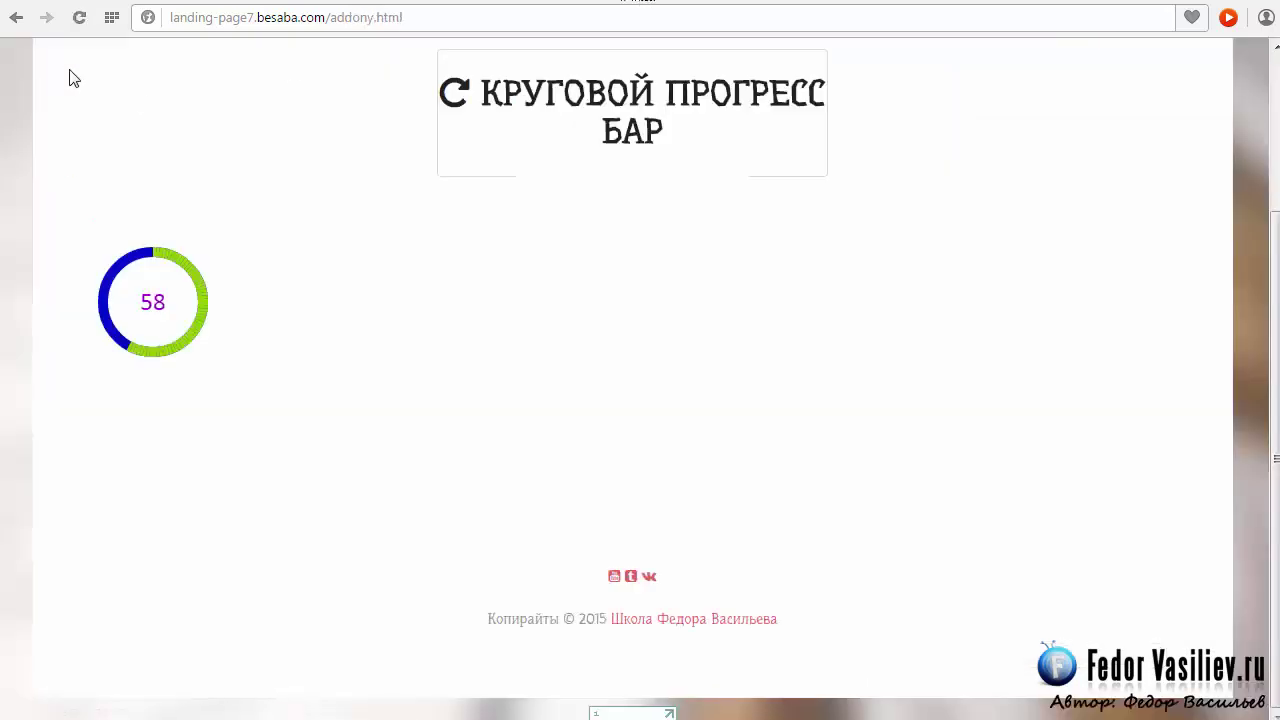
{"action": "left_click", "coordinate": [79, 17]}
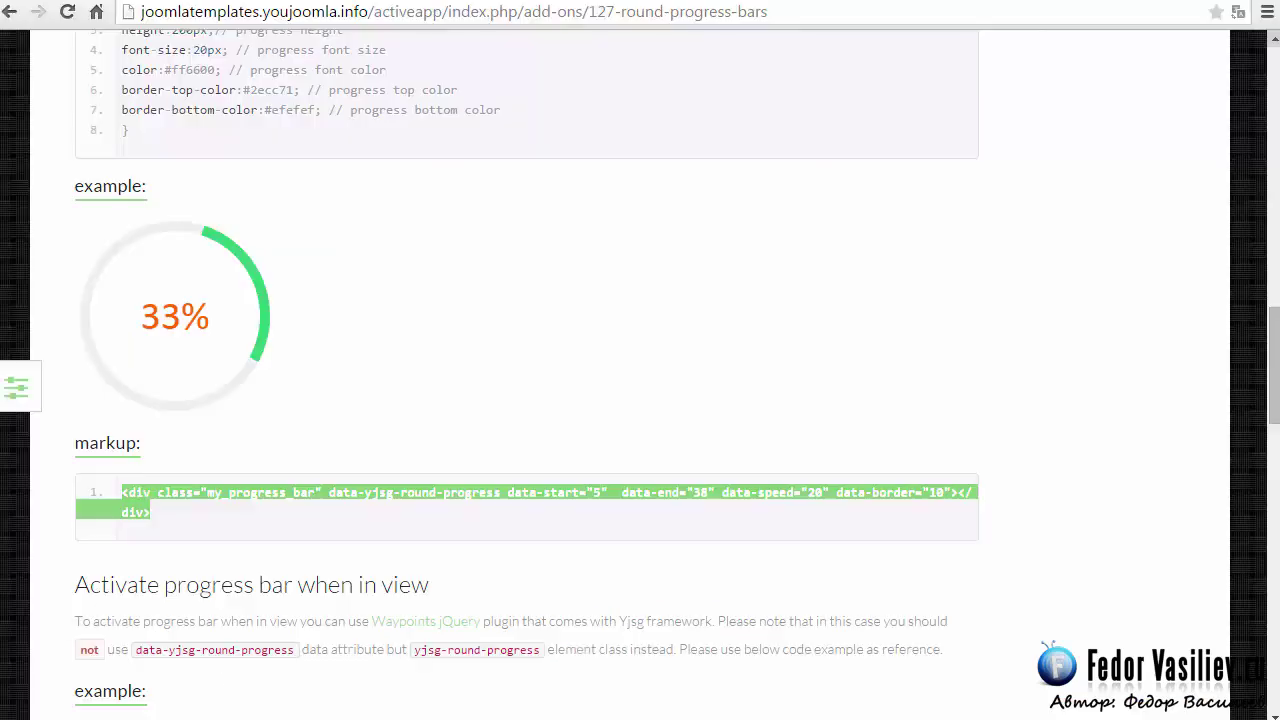
Step: Copy the three-div example markup with the mybar yjsg-center classes from the YouJoomla round progress bars page
{"action": "left_click", "coordinate": [343, 395]}
{"action": "scroll", "coordinate": [537, 458], "scroll_direction": "up", "scroll_amount": 8}
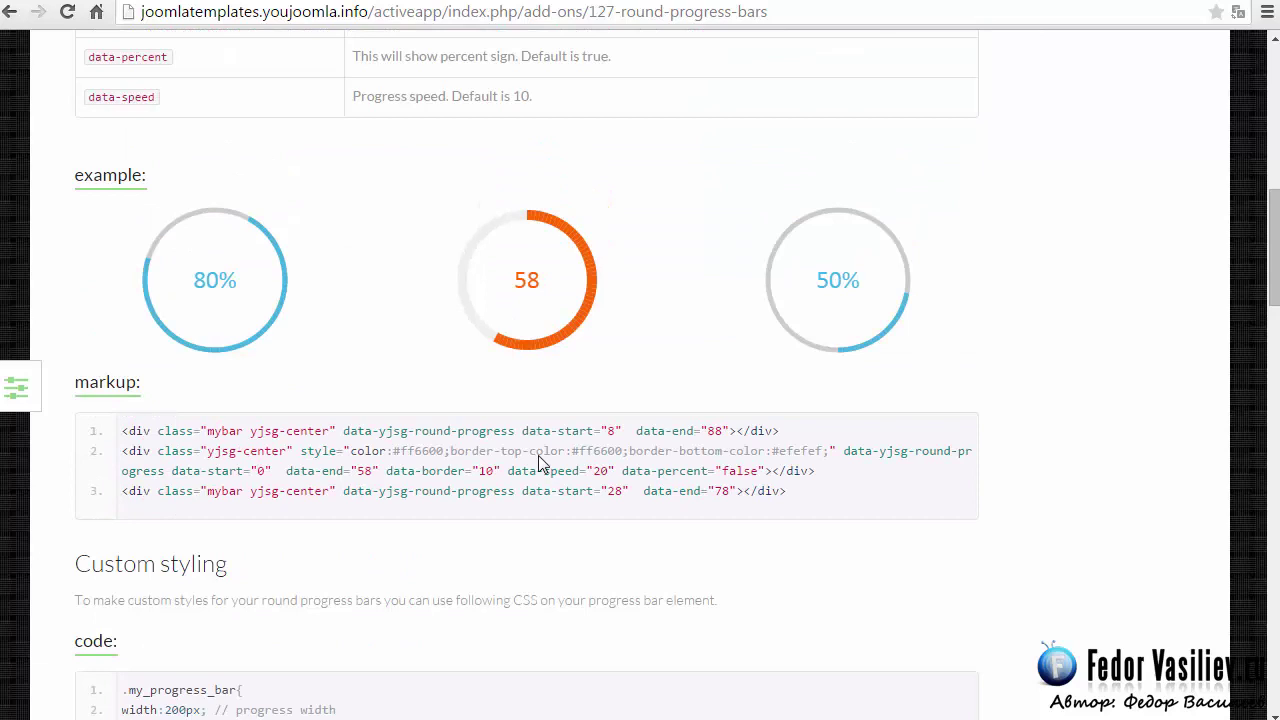
{"action": "left_click", "coordinate": [1243, 20]}
{"action": "left_click", "coordinate": [1240, 18]}
{"action": "left_click_drag", "start_coordinate": [799, 502], "coordinate": [111, 434]}
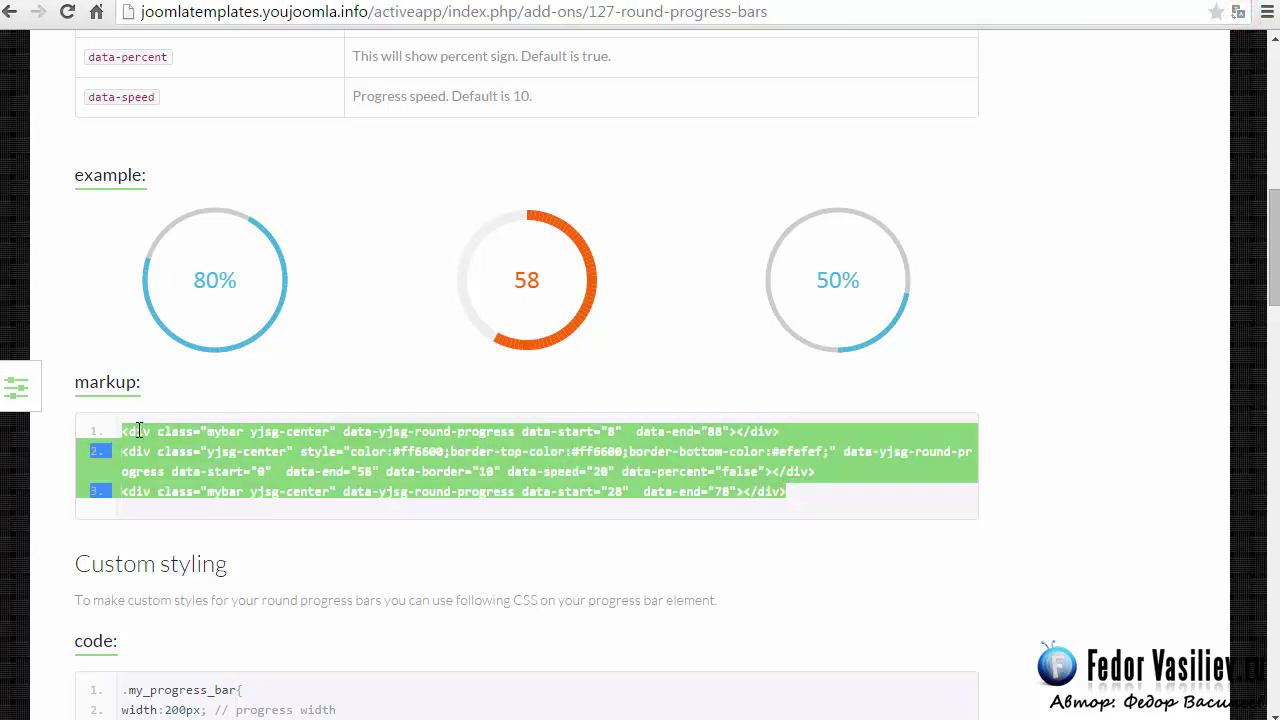
{"action": "right_click", "coordinate": [138, 430]}
{"action": "left_click", "coordinate": [170, 443]}
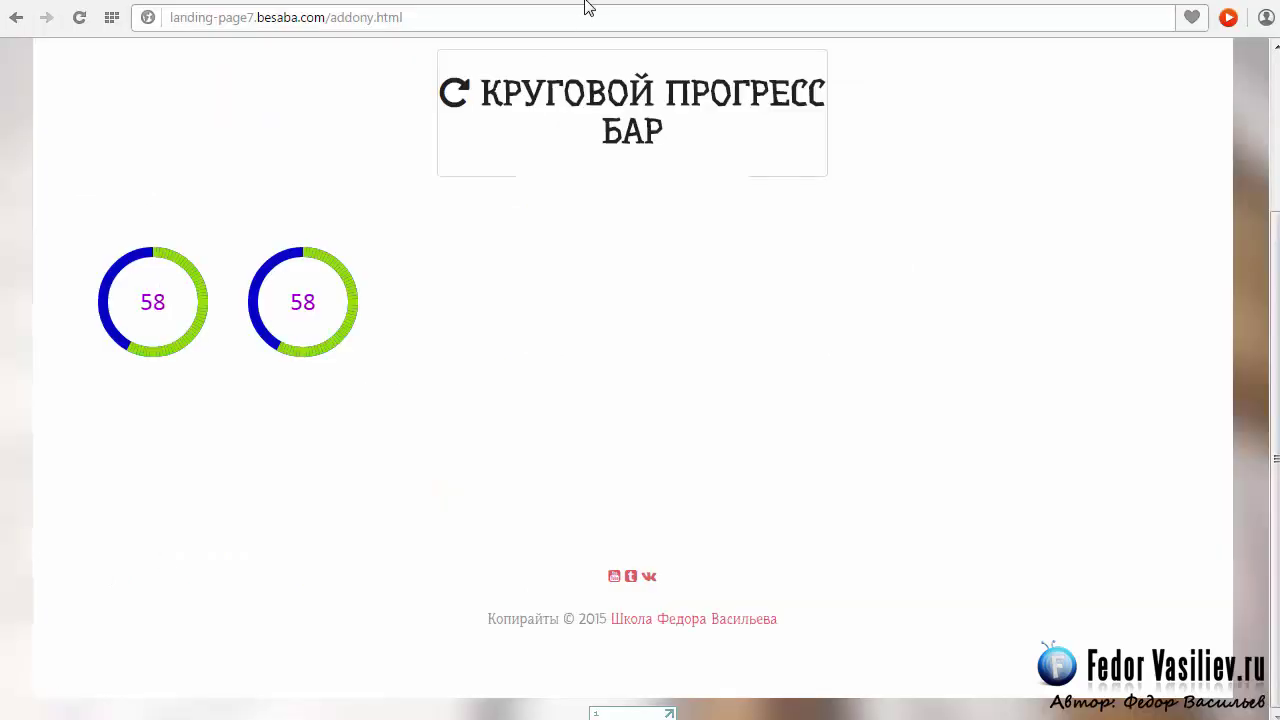
Step: Add a "-------" separator line below the two divs in the module's source code and paste the copied three-bar markup under it
{"action": "left_click", "coordinate": [588, 7]}
{"action": "scroll", "coordinate": [571, 211], "scroll_direction": "down", "scroll_amount": 3}
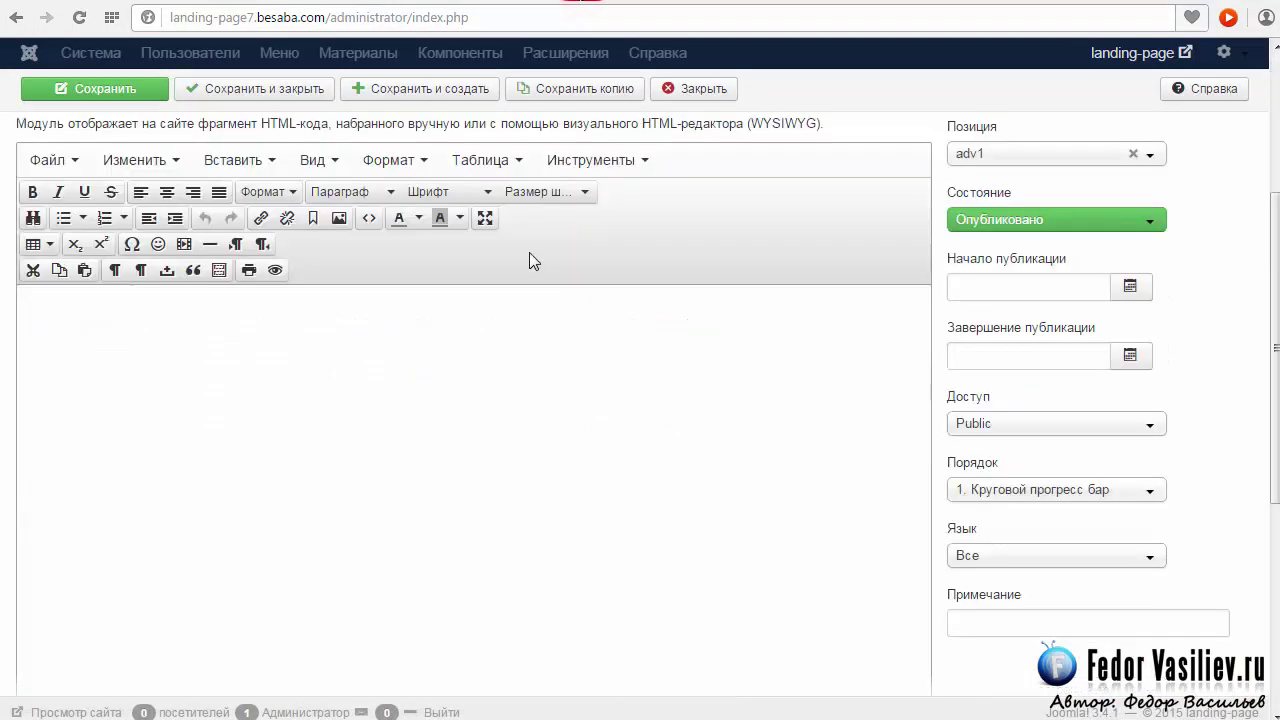
{"action": "left_click", "coordinate": [367, 218]}
{"action": "key", "text": "Return"}
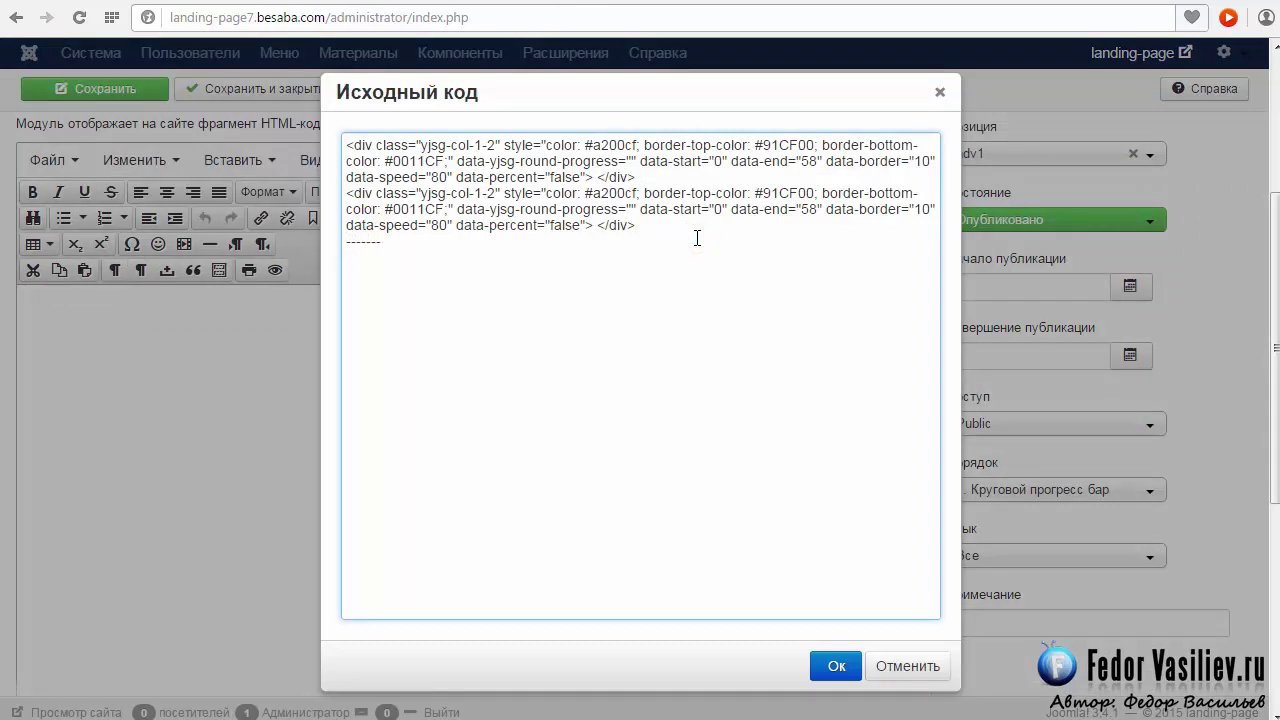
{"action": "key", "text": "ctrl+v"}
Step: Apply the source code with the three example bars, save the module, check the reloaded site page and return to the module editor
{"action": "left_click", "coordinate": [830, 670]}
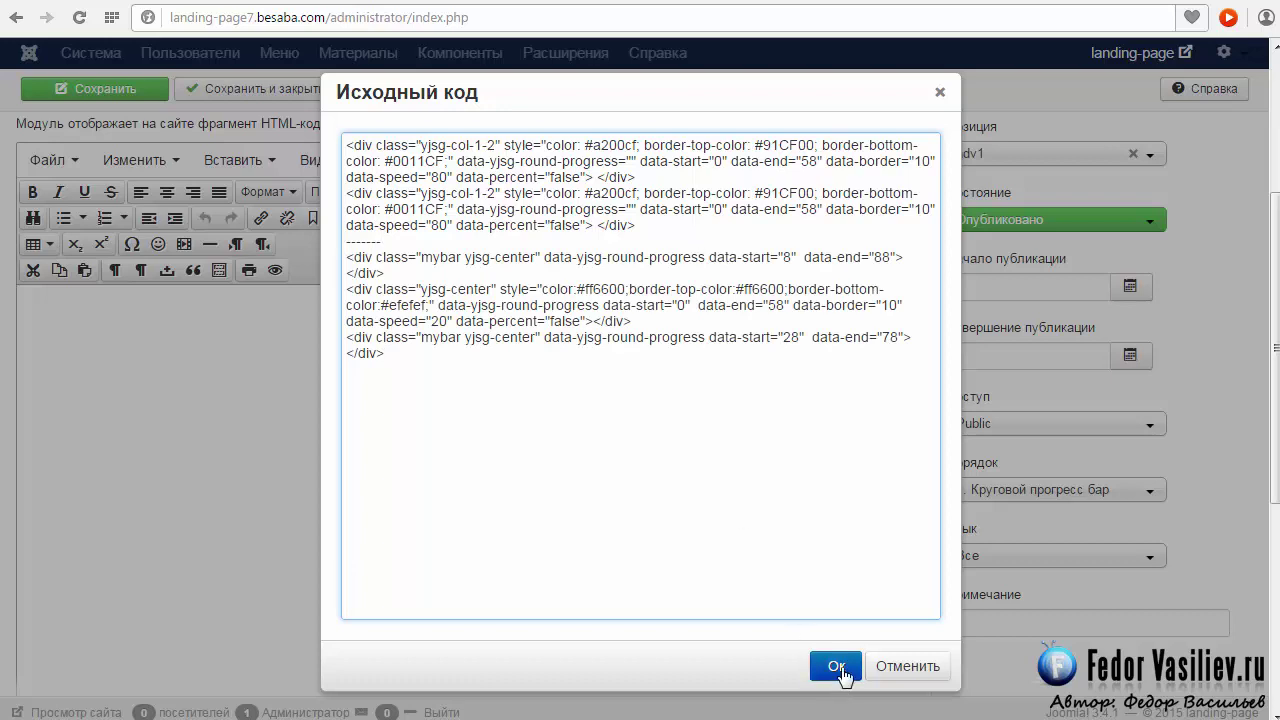
{"action": "left_click", "coordinate": [126, 84]}
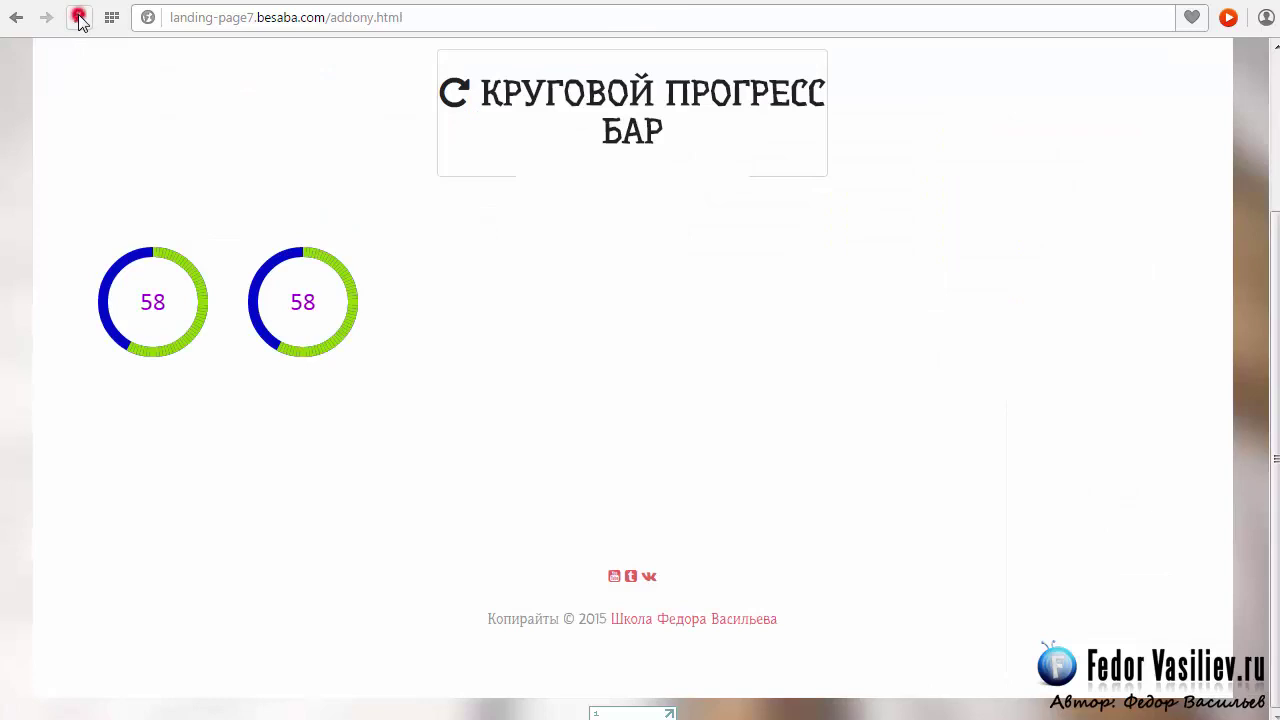
{"action": "left_click", "coordinate": [80, 18]}
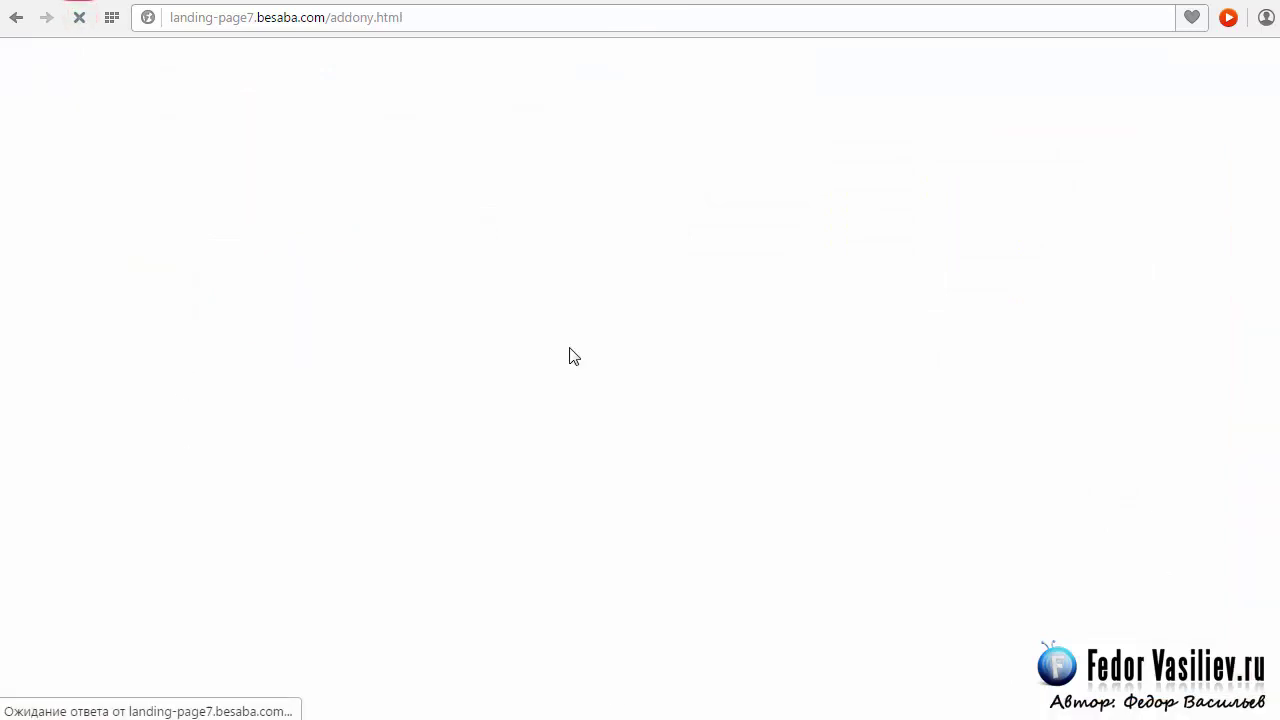
{"action": "scroll", "coordinate": [600, 323], "scroll_direction": "down", "scroll_amount": 1}
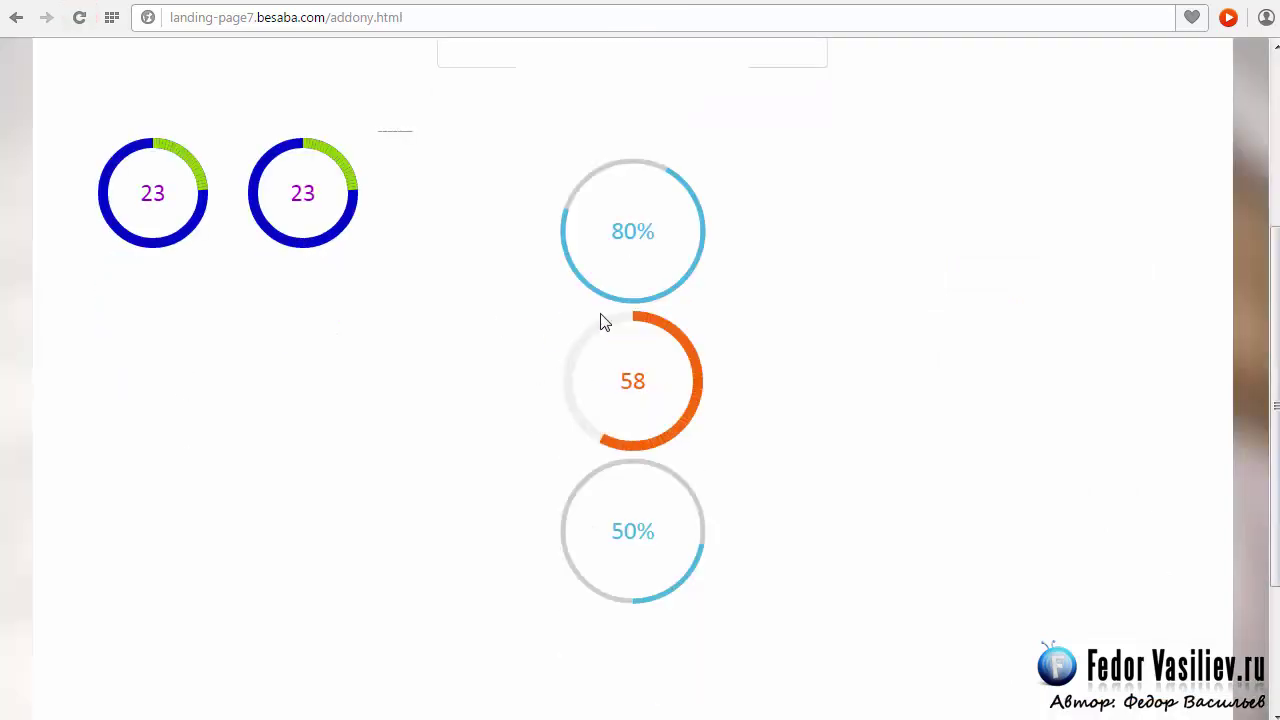
{"action": "scroll", "coordinate": [648, 328], "scroll_direction": "up", "scroll_amount": 1}
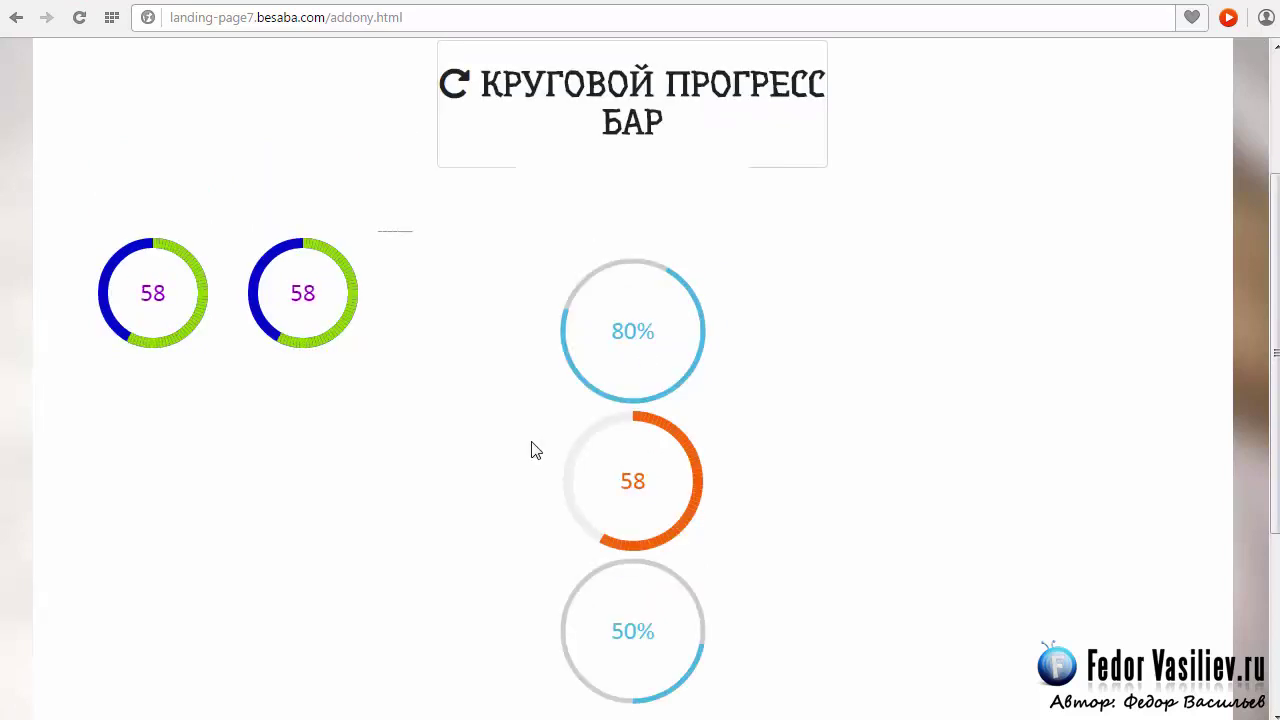
{"action": "left_click", "coordinate": [575, 5]}
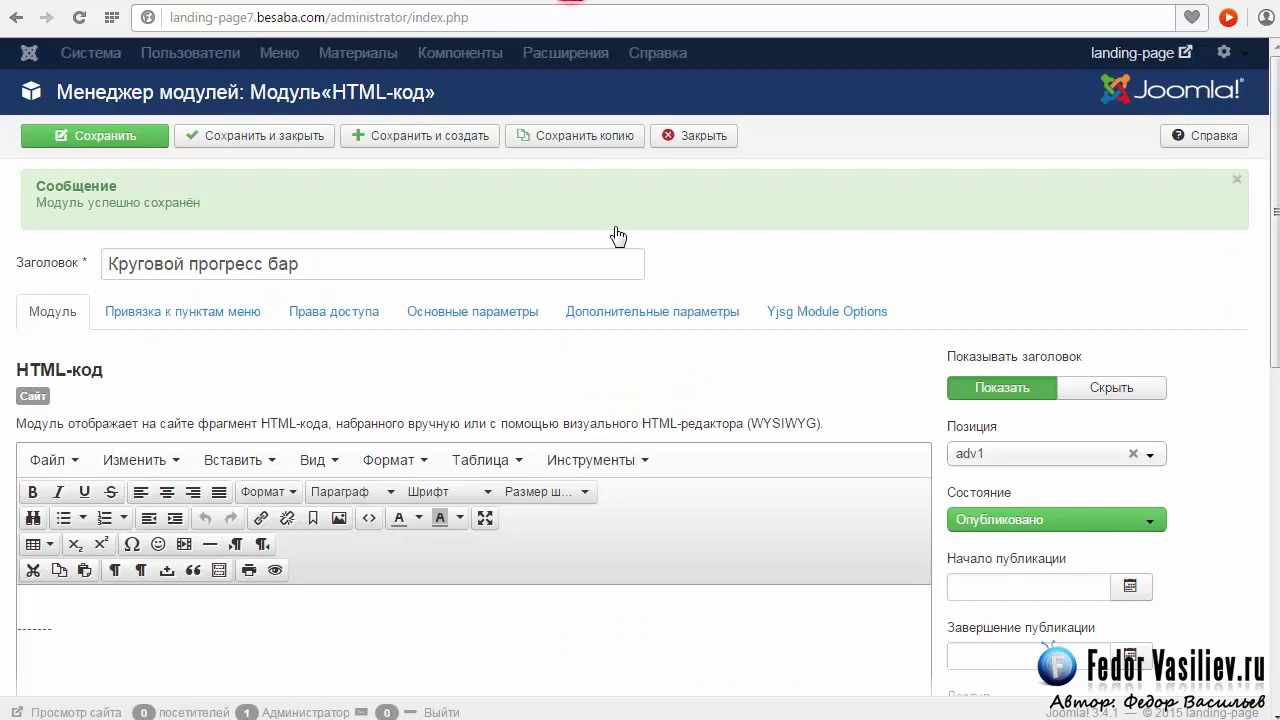
Step: Open the module's source code and copy the yjsg-col-1-2 class value from the first div
{"action": "scroll", "coordinate": [449, 249], "scroll_direction": "down", "scroll_amount": 3}
{"action": "left_click", "coordinate": [370, 219]}
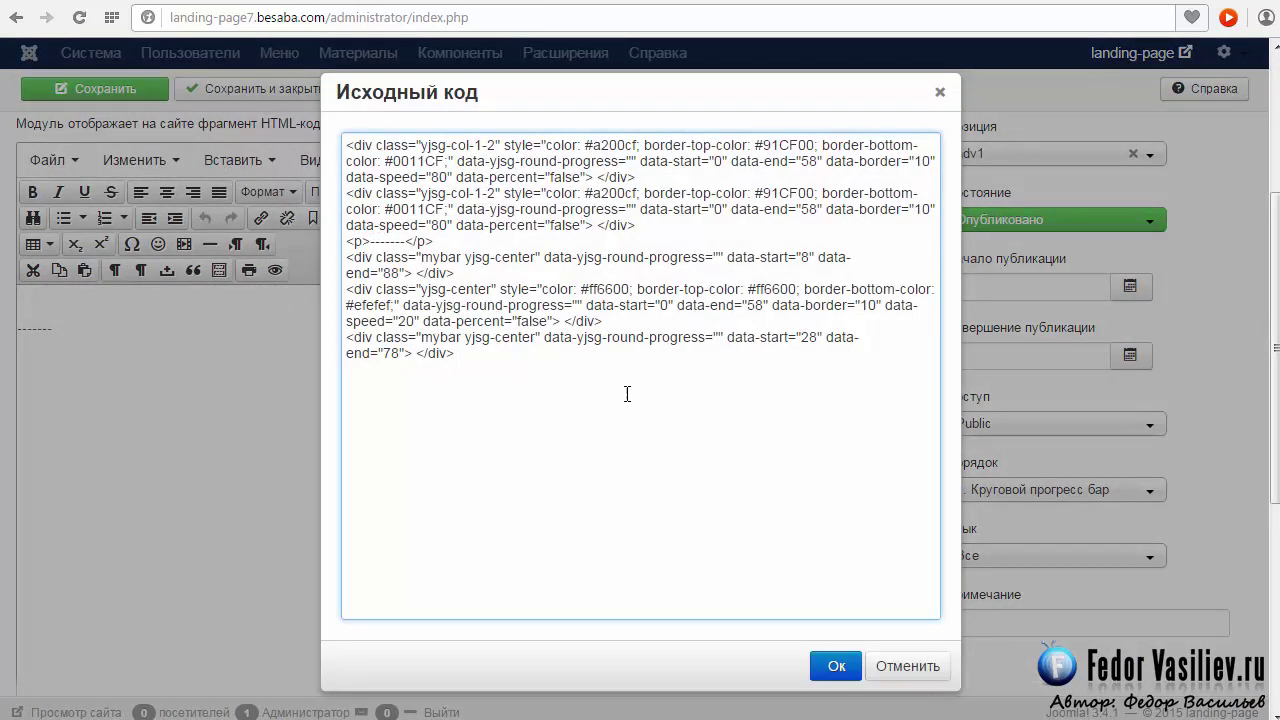
{"action": "scroll", "coordinate": [626, 393], "scroll_direction": "up", "scroll_amount": 2}
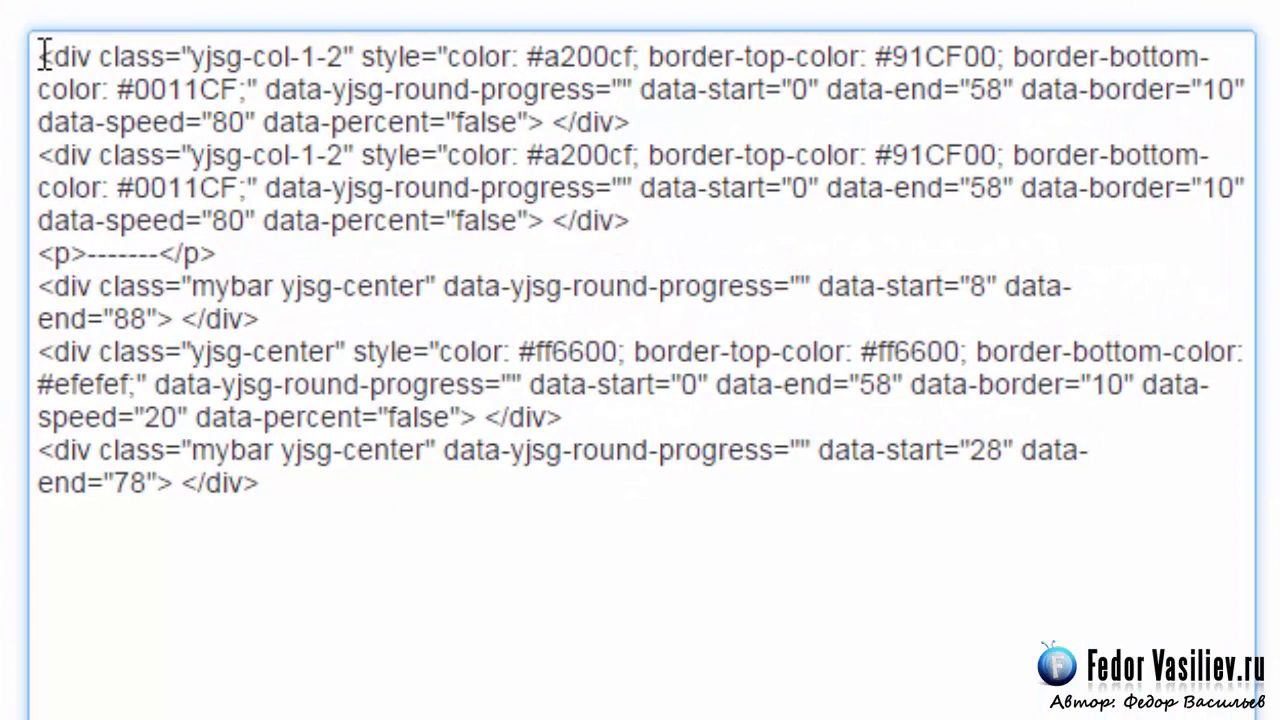
{"action": "left_click_drag", "start_coordinate": [346, 145], "coordinate": [396, 150]}
{"action": "left_click_drag", "start_coordinate": [145, 65], "coordinate": [343, 57]}
{"action": "left_click", "coordinate": [206, 57]}
{"action": "double_click", "coordinate": [192, 57]}
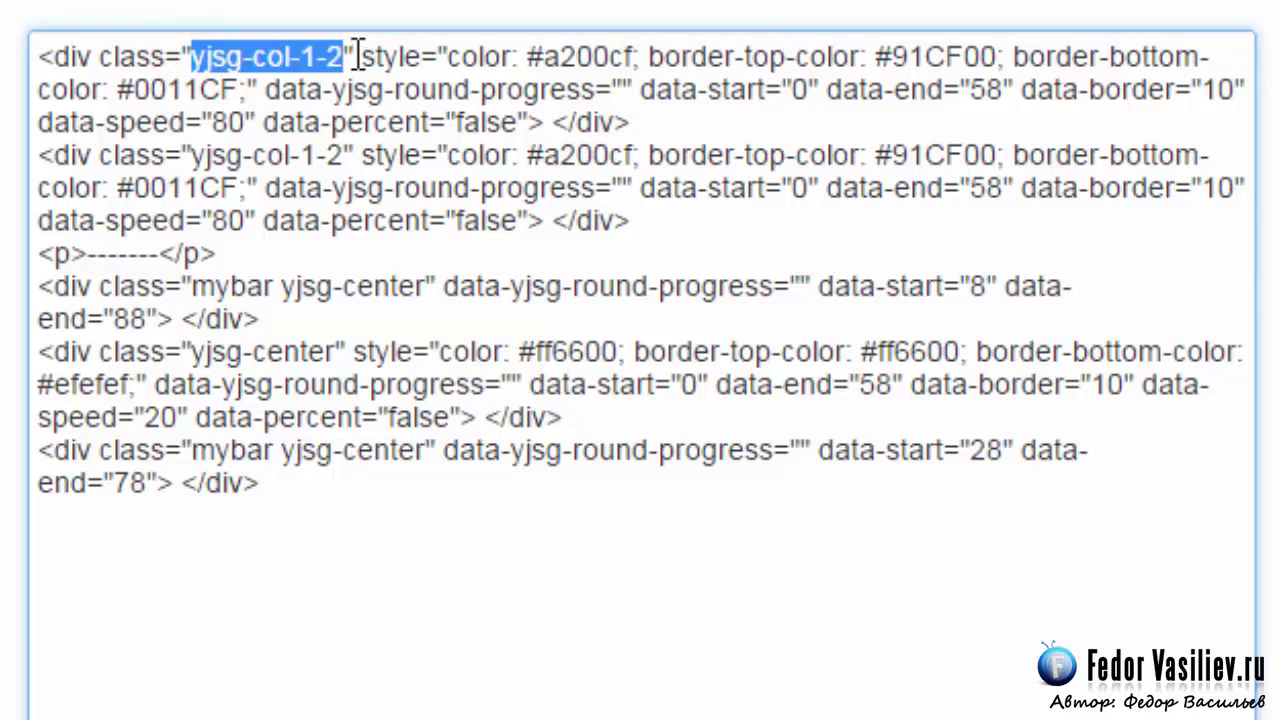
{"action": "left_click_drag", "start_coordinate": [194, 351], "coordinate": [342, 352]}
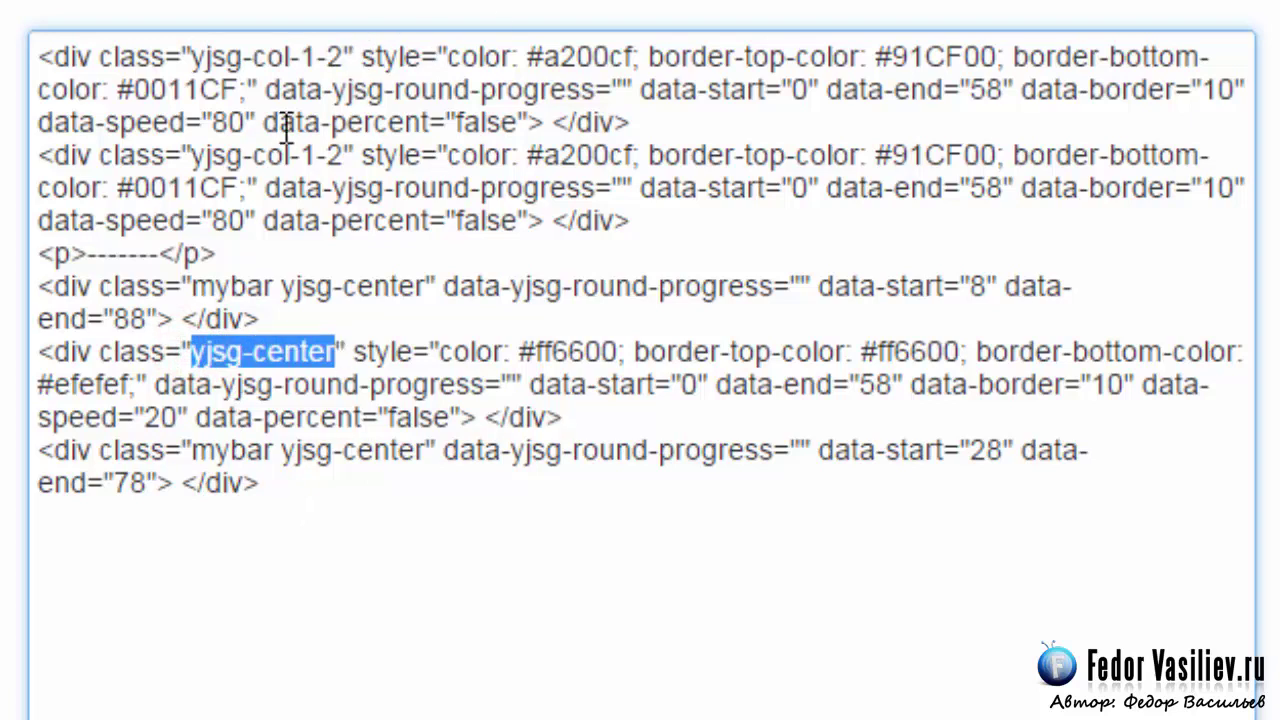
{"action": "left_click", "coordinate": [277, 57]}
{"action": "left_click_drag", "start_coordinate": [340, 57], "coordinate": [195, 50]}
{"action": "right_click", "coordinate": [207, 42]}
{"action": "left_click", "coordinate": [337, 226]}
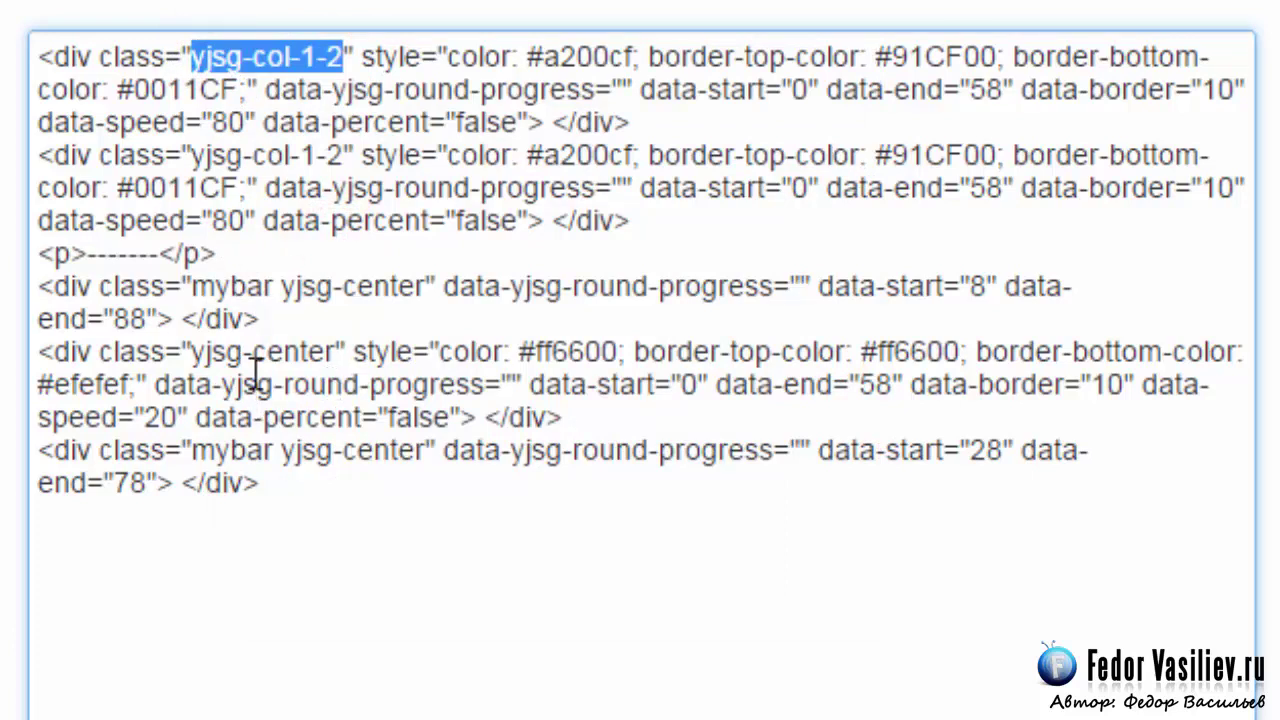
Step: Replace the mybar yjsg-center class of the first example bar below the separator with the copied yjsg-col-1-2 class
{"action": "left_click", "coordinate": [423, 286]}
{"action": "left_click_drag", "start_coordinate": [317, 278], "coordinate": [192, 286]}
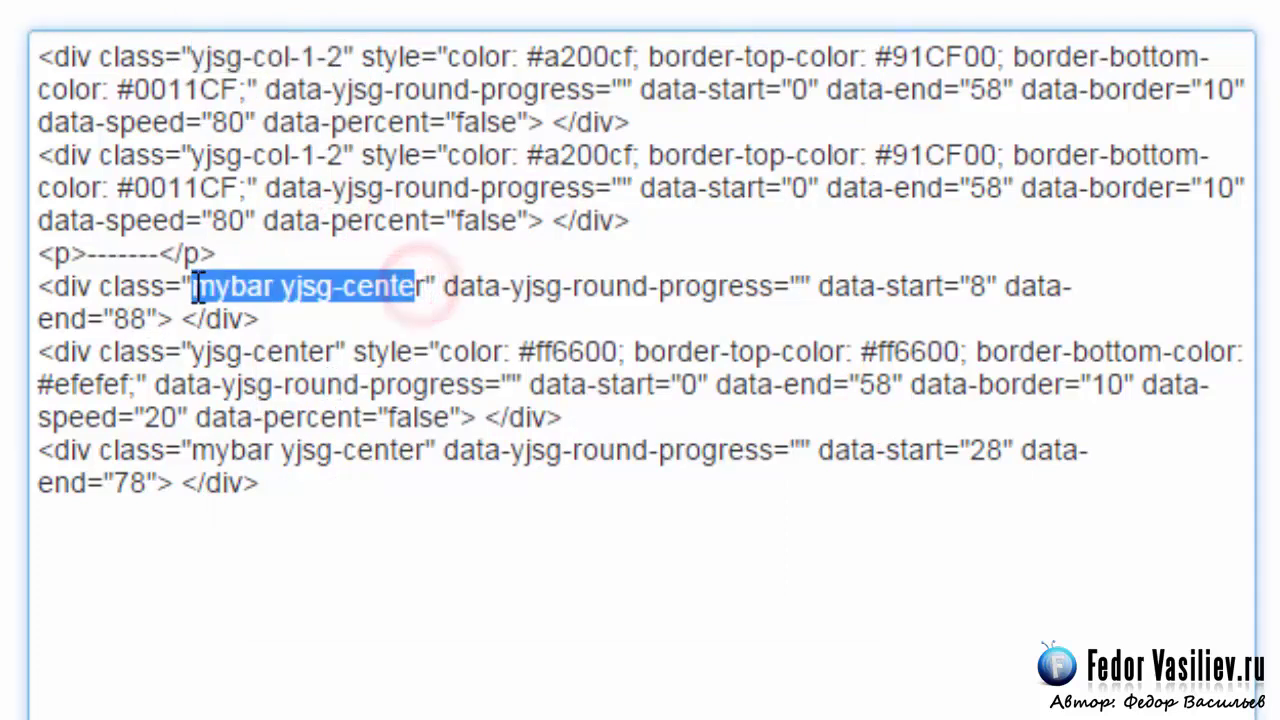
{"action": "left_click_drag", "start_coordinate": [421, 286], "coordinate": [192, 286]}
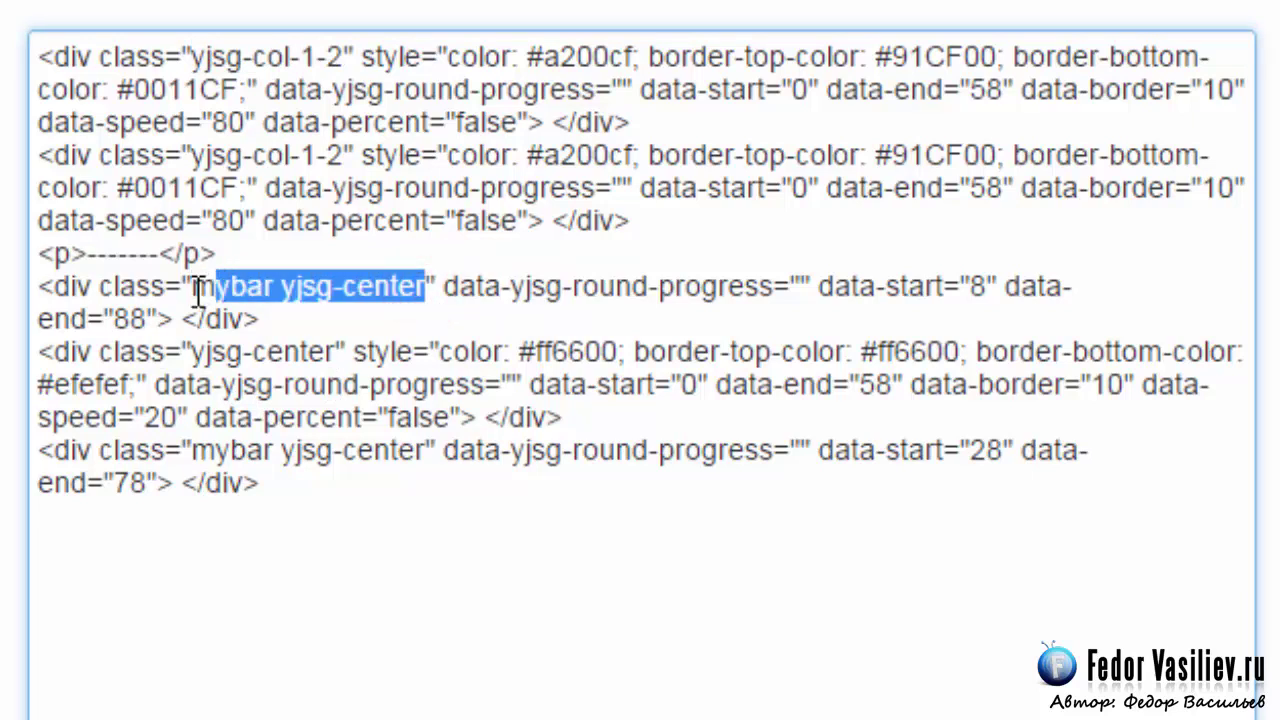
{"action": "key", "text": "Delete"}
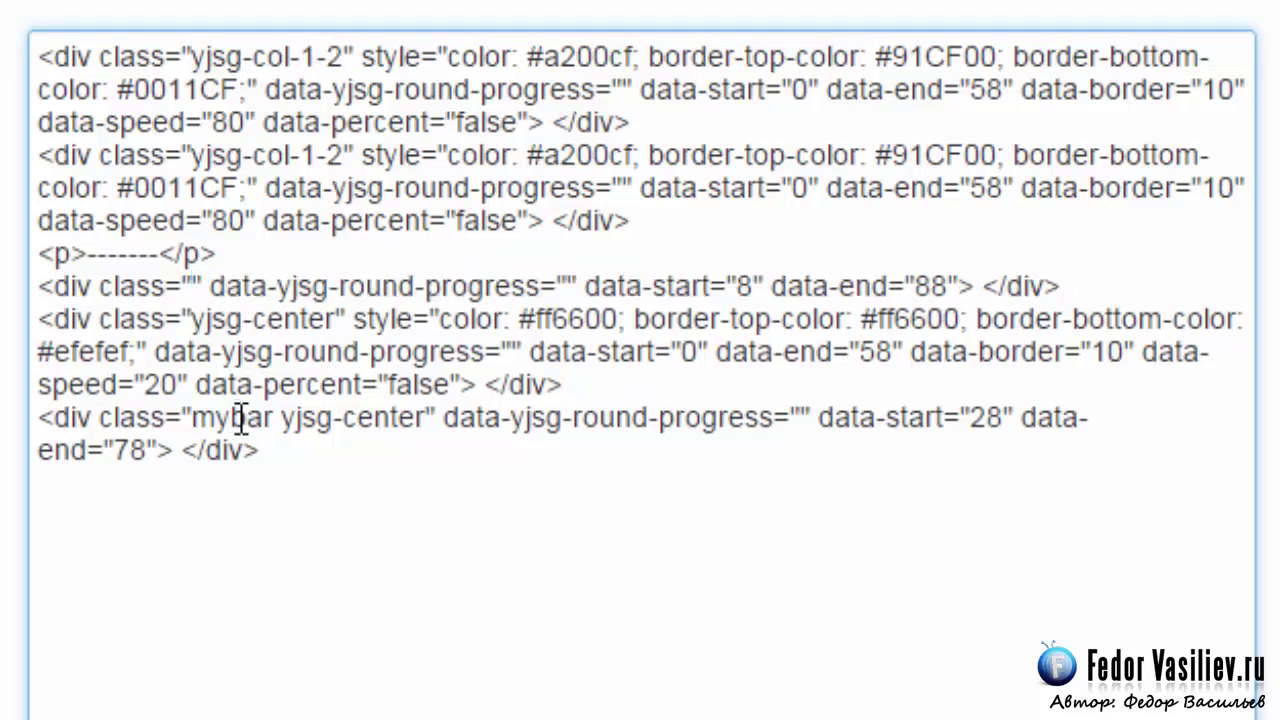
{"action": "key", "text": "ctrl+v"}
{"action": "left_click_drag", "start_coordinate": [344, 286], "coordinate": [186, 289]}
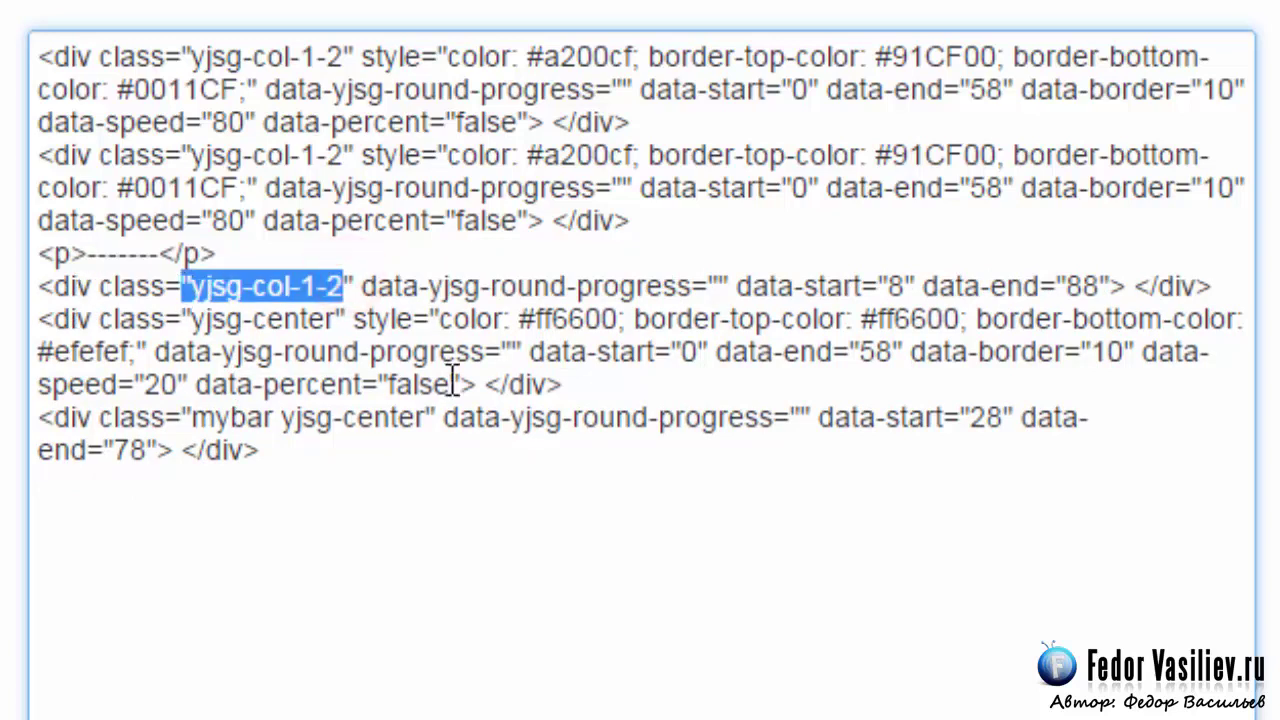
{"action": "left_click_drag", "start_coordinate": [290, 455], "coordinate": [28, 288]}
{"action": "left_click", "coordinate": [229, 297]}
{"action": "left_click_drag", "start_coordinate": [340, 287], "coordinate": [189, 282]}
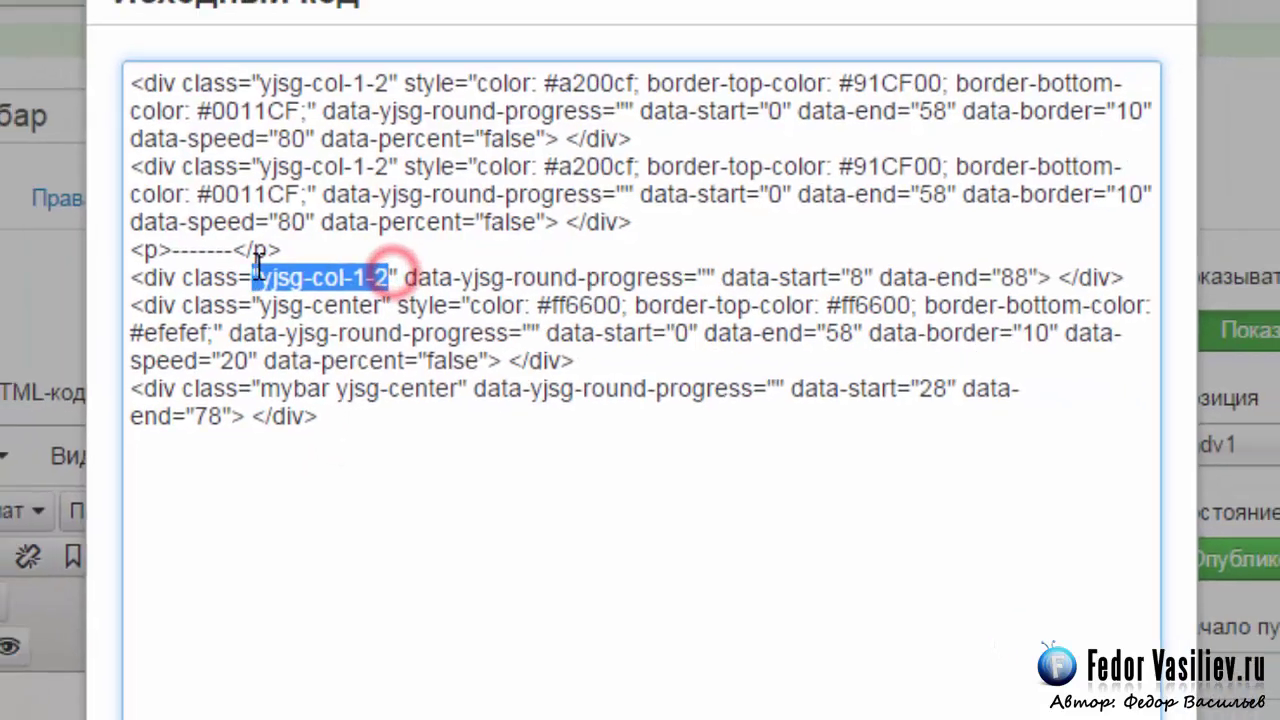
Step: Apply the source code with the first example bar's new class, save the module and reload the site page
{"action": "left_click", "coordinate": [963, 719]}
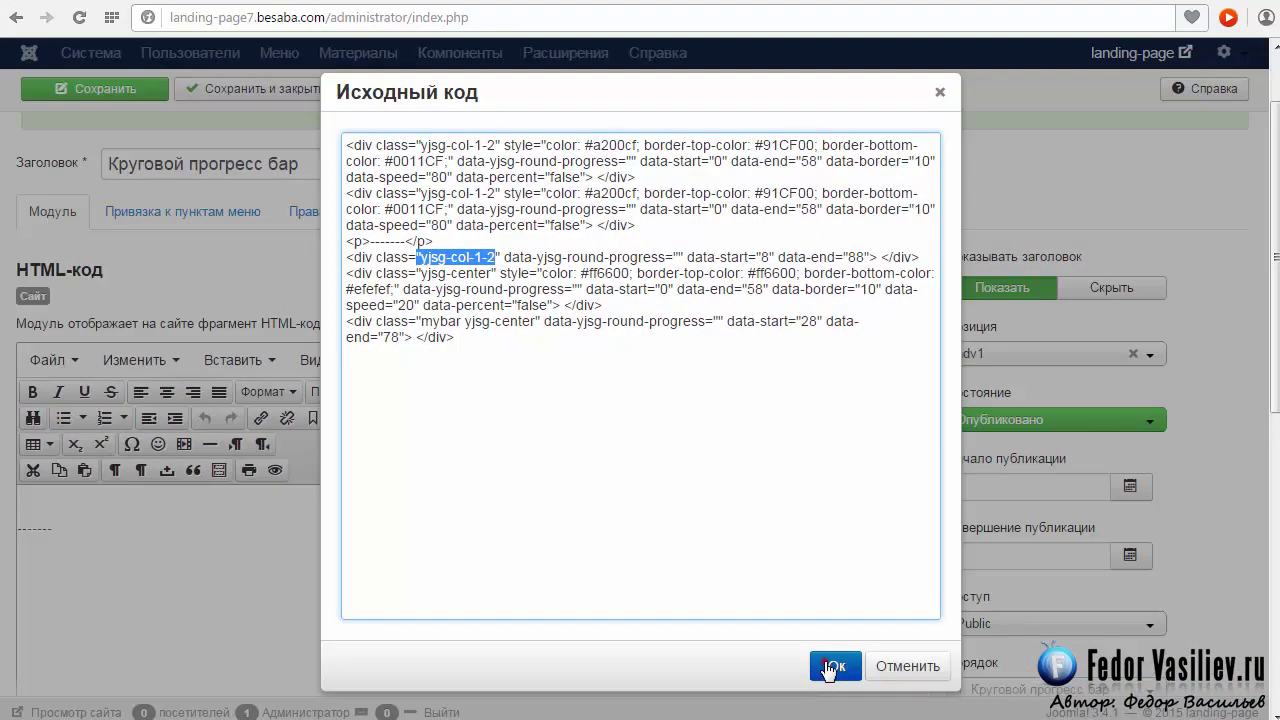
{"action": "left_click", "coordinate": [0, 12]}
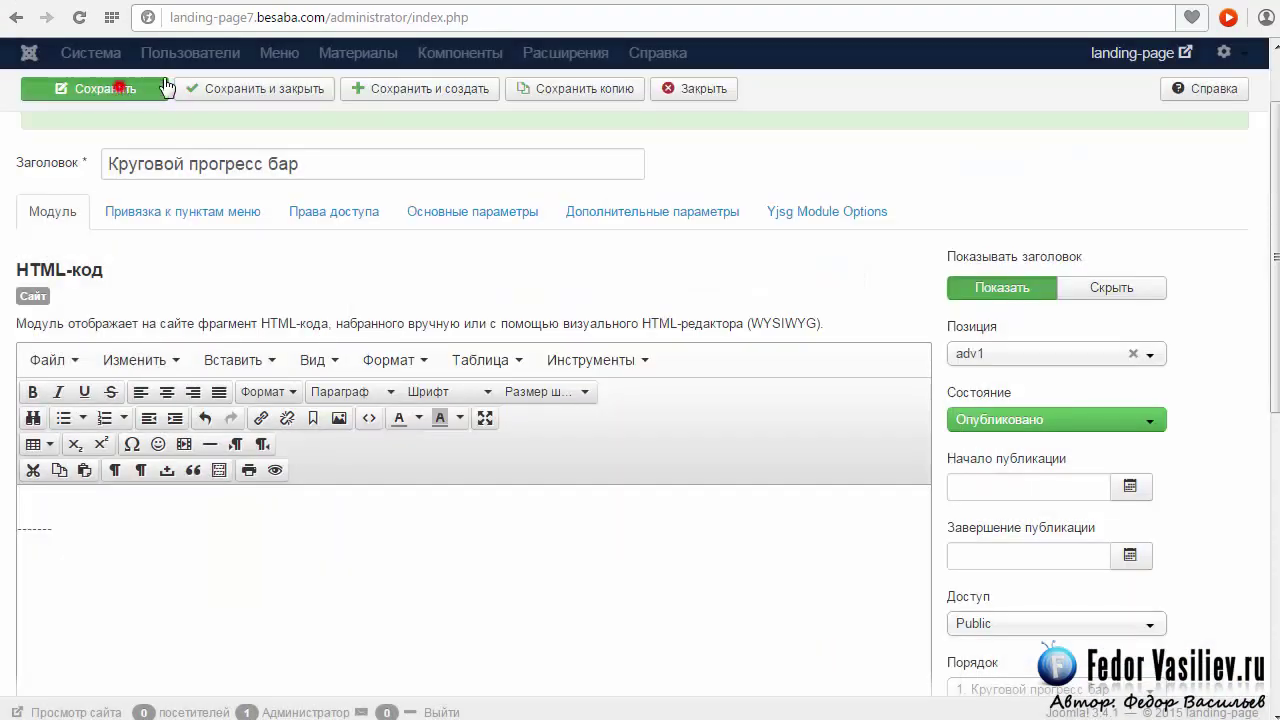
{"action": "key", "text": "ctrl+Tab"}
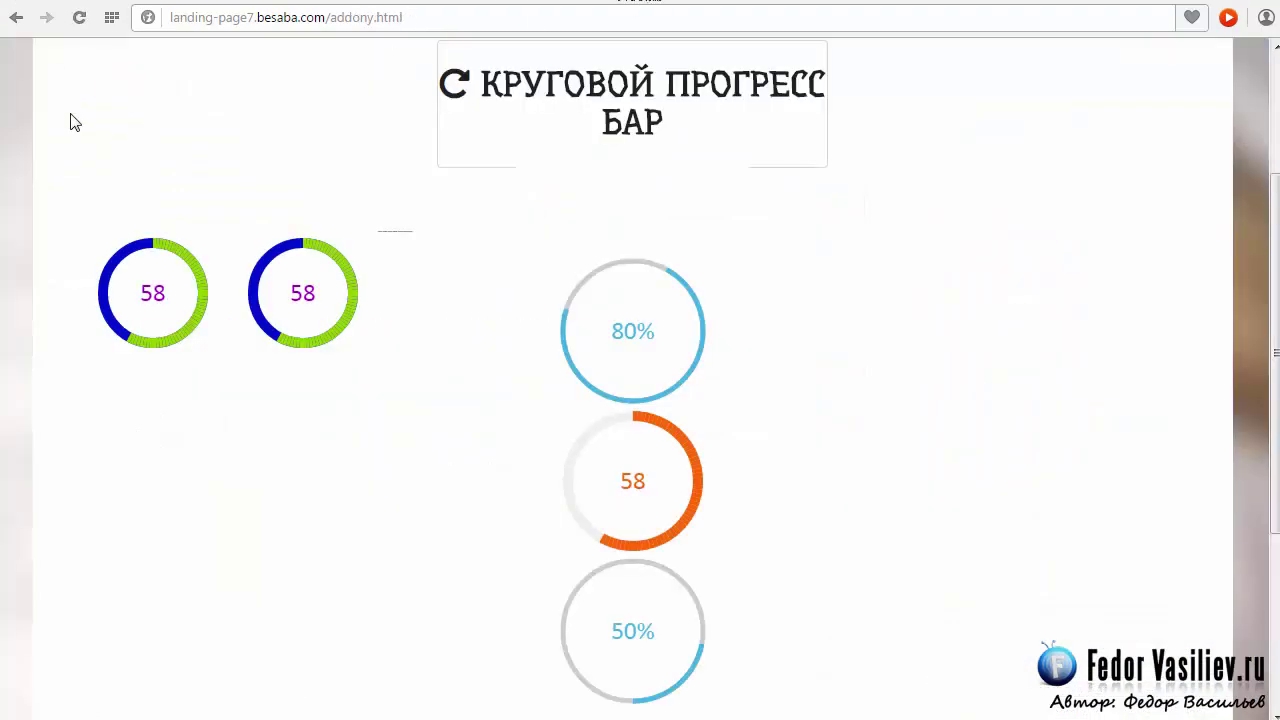
{"action": "left_click", "coordinate": [80, 18]}
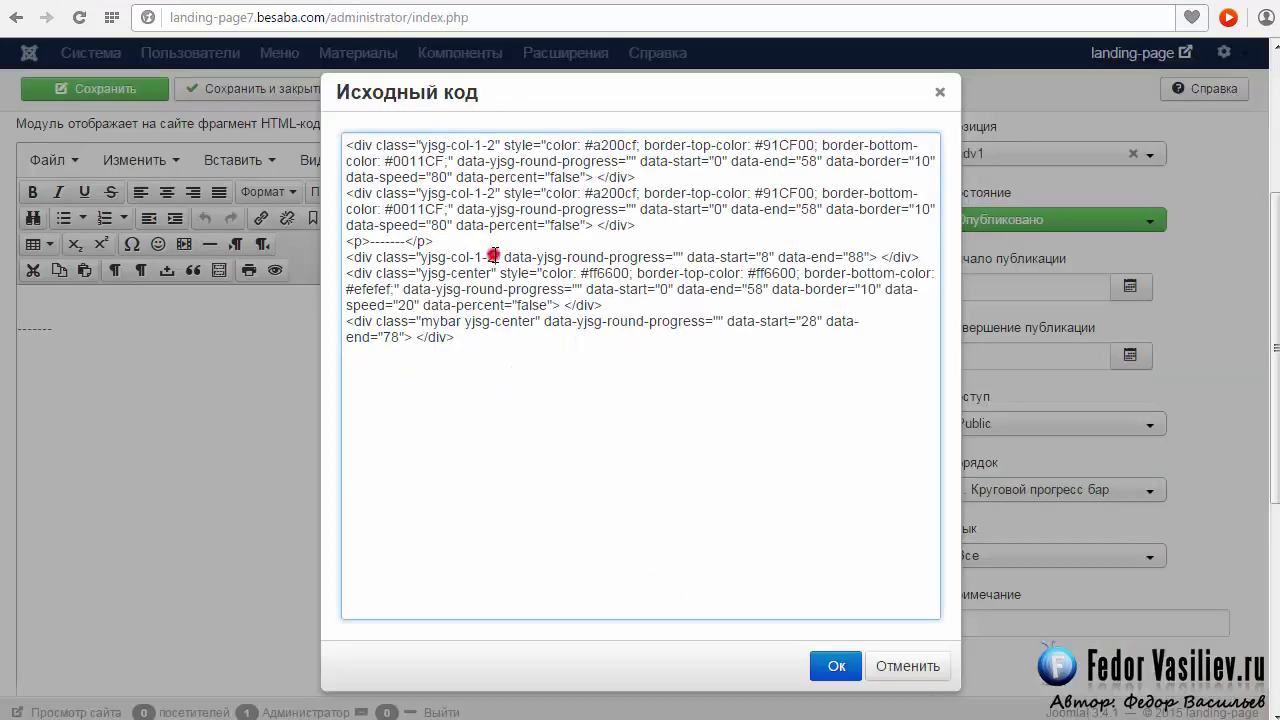
Step: Replace the yjsg-center class of the orange #ff6600 example bar with yjsg-col-1-2 in the module's source code
{"action": "left_click", "coordinate": [493, 255]}
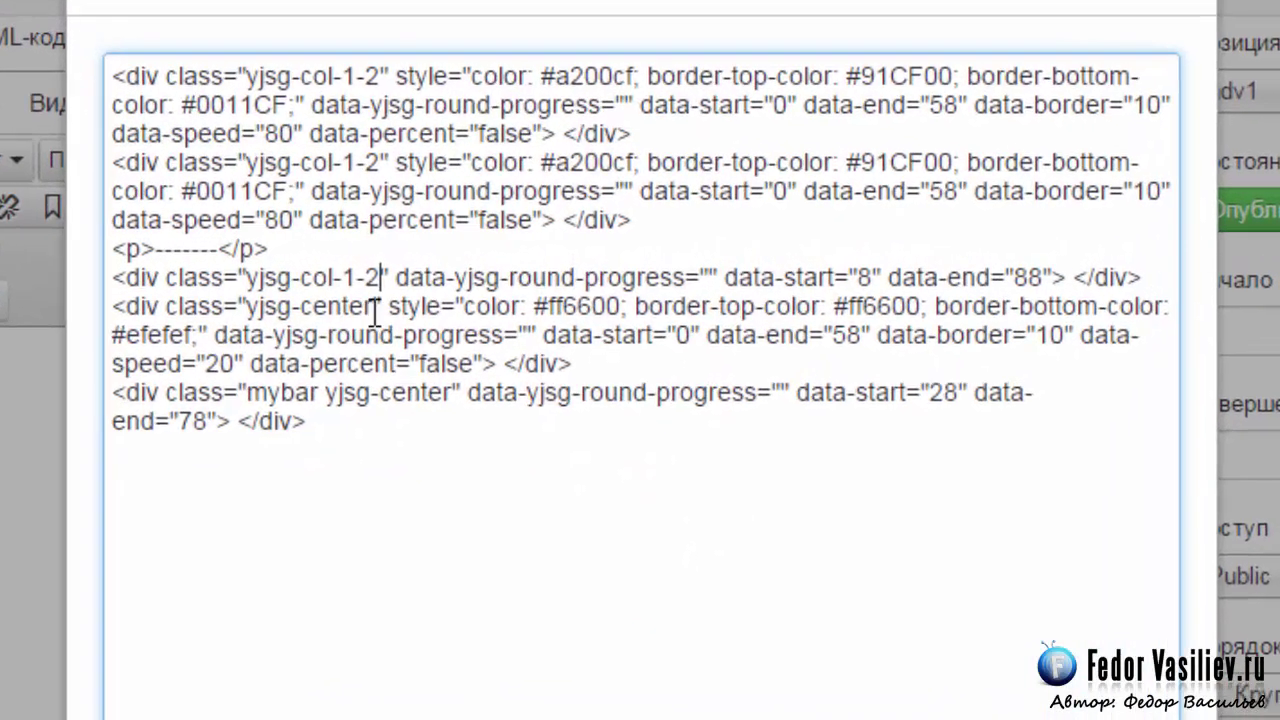
{"action": "left_click_drag", "start_coordinate": [374, 309], "coordinate": [237, 306]}
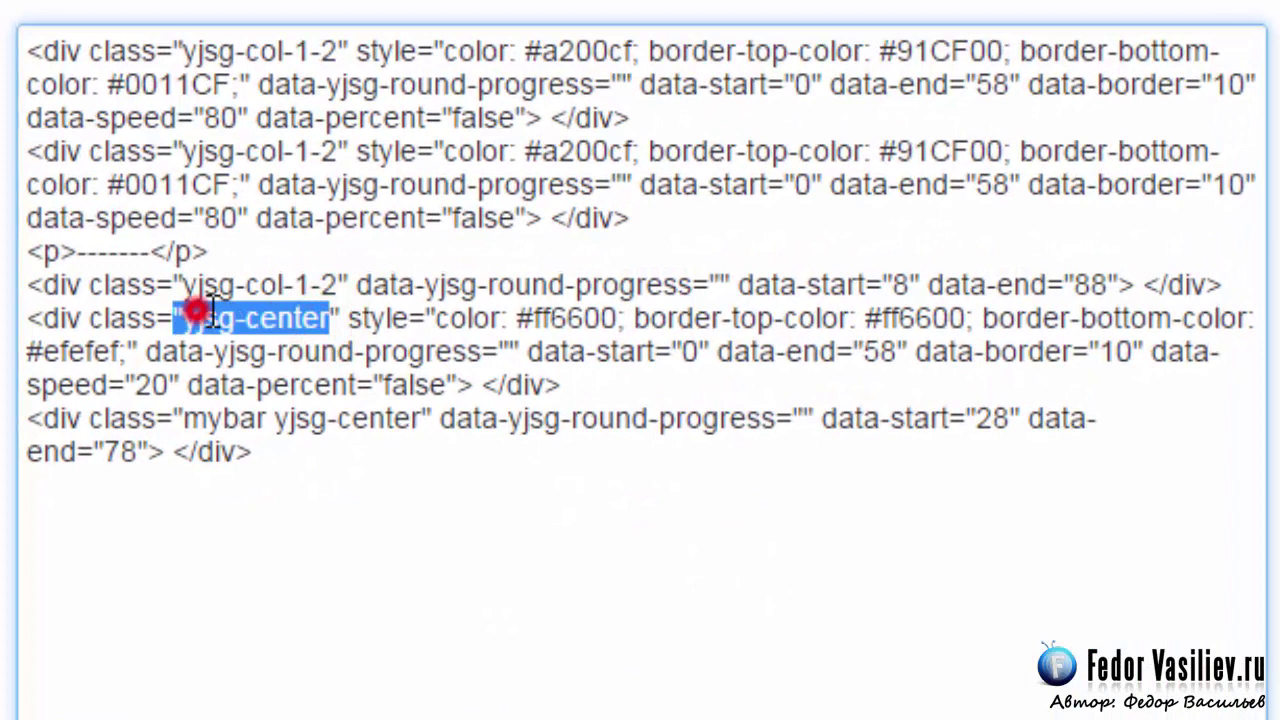
{"action": "left_click_drag", "start_coordinate": [322, 318], "coordinate": [183, 318]}
{"action": "right_click", "coordinate": [200, 318]}
{"action": "left_click_drag", "start_coordinate": [330, 318], "coordinate": [178, 322]}
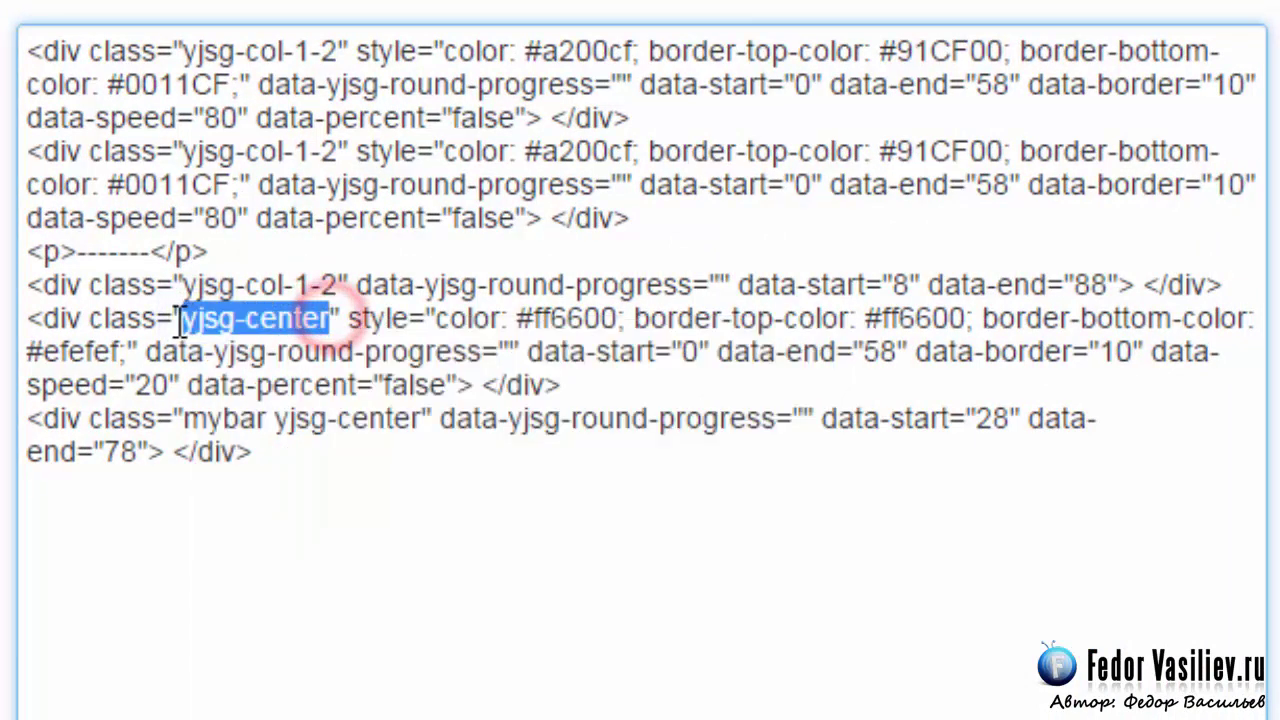
{"action": "right_click", "coordinate": [190, 322]}
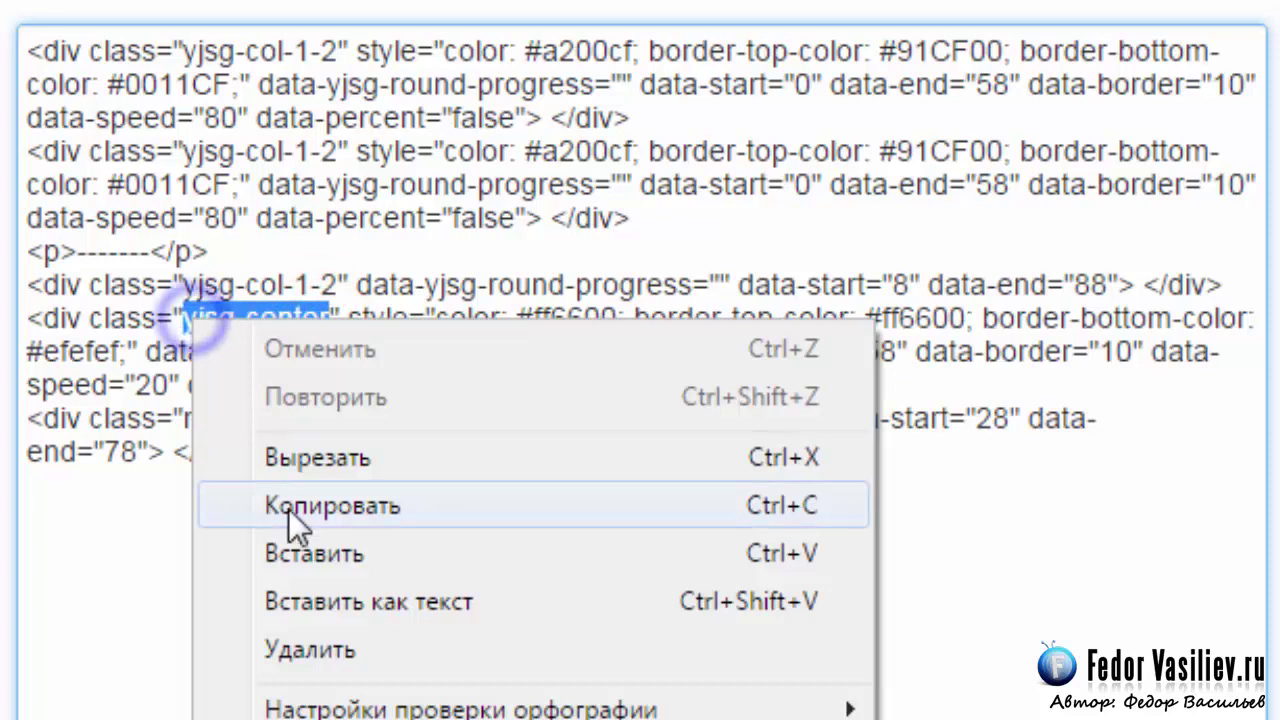
{"action": "left_click", "coordinate": [324, 553]}
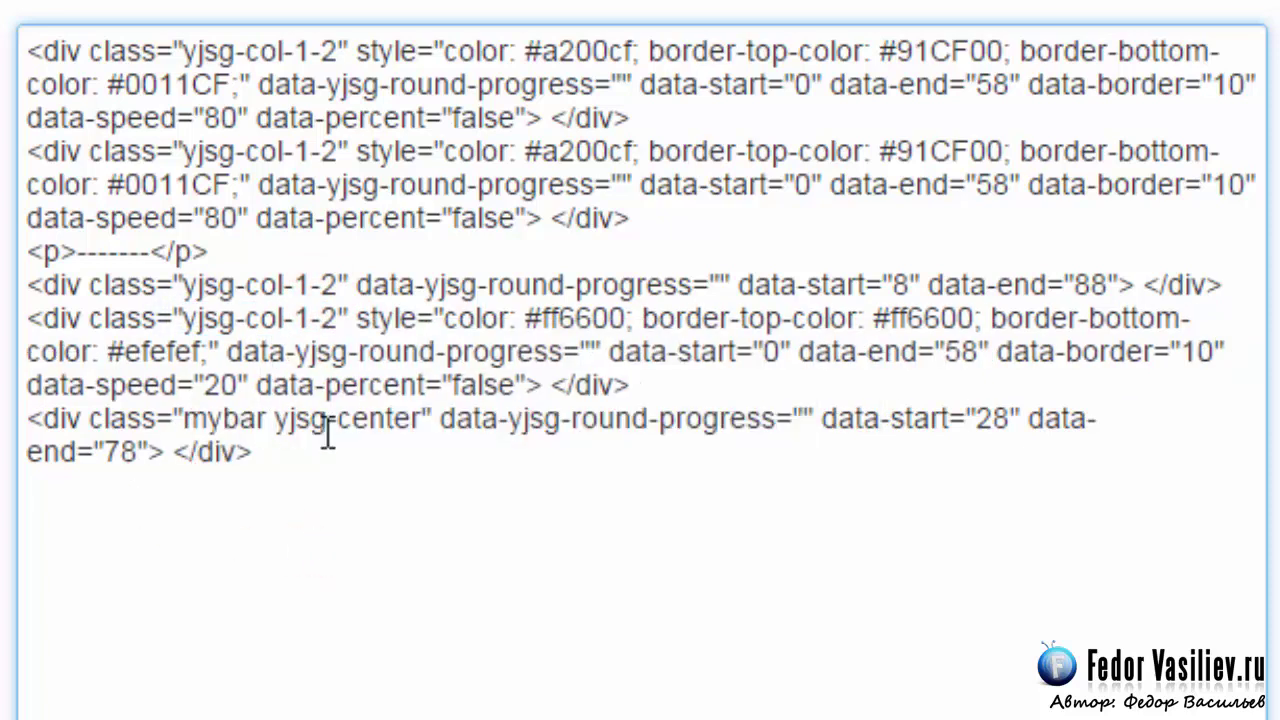
Step: Replace the mybar yjsg-center class of the last example bar with yjsg-col-1-2
{"action": "left_click_drag", "start_coordinate": [421, 418], "coordinate": [193, 420]}
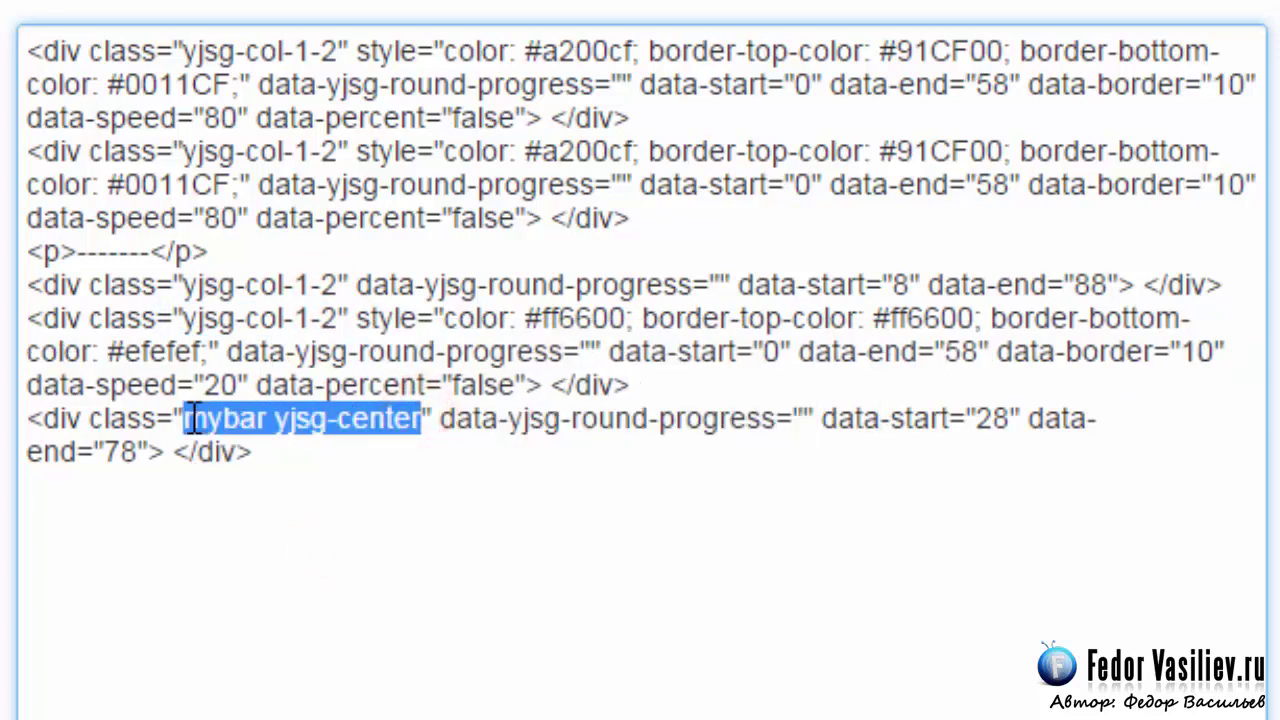
{"action": "right_click", "coordinate": [195, 418]}
{"action": "left_click", "coordinate": [332, 640]}
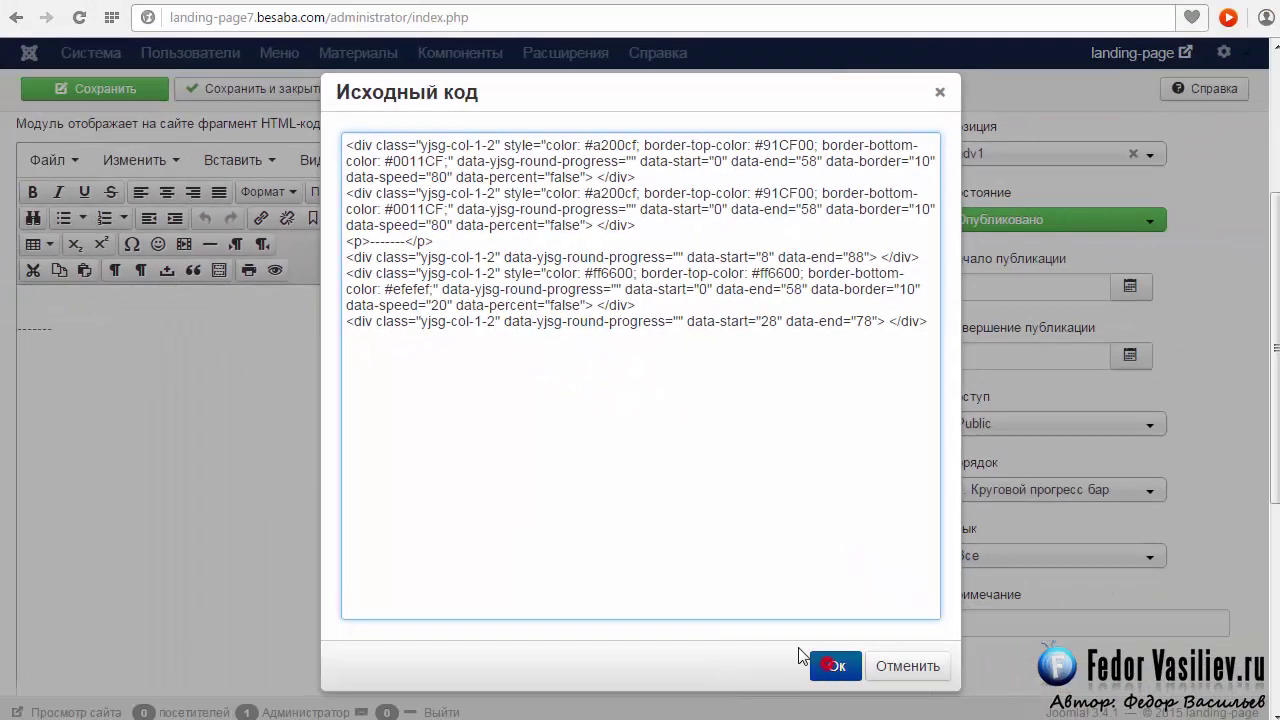
Step: Apply the source code with all example bar classes changed, save the module, reload the site page and return to the module editor
{"action": "left_click", "coordinate": [829, 663]}
{"action": "left_click", "coordinate": [101, 89]}
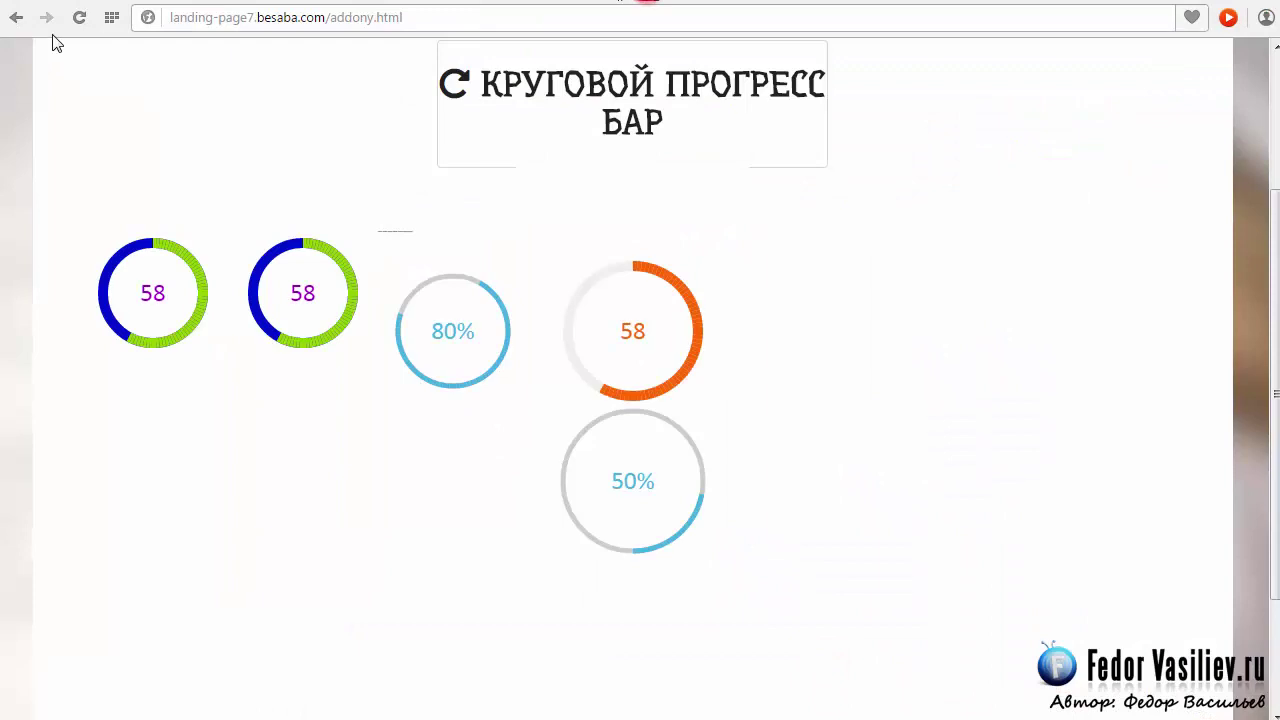
{"action": "left_click", "coordinate": [79, 18]}
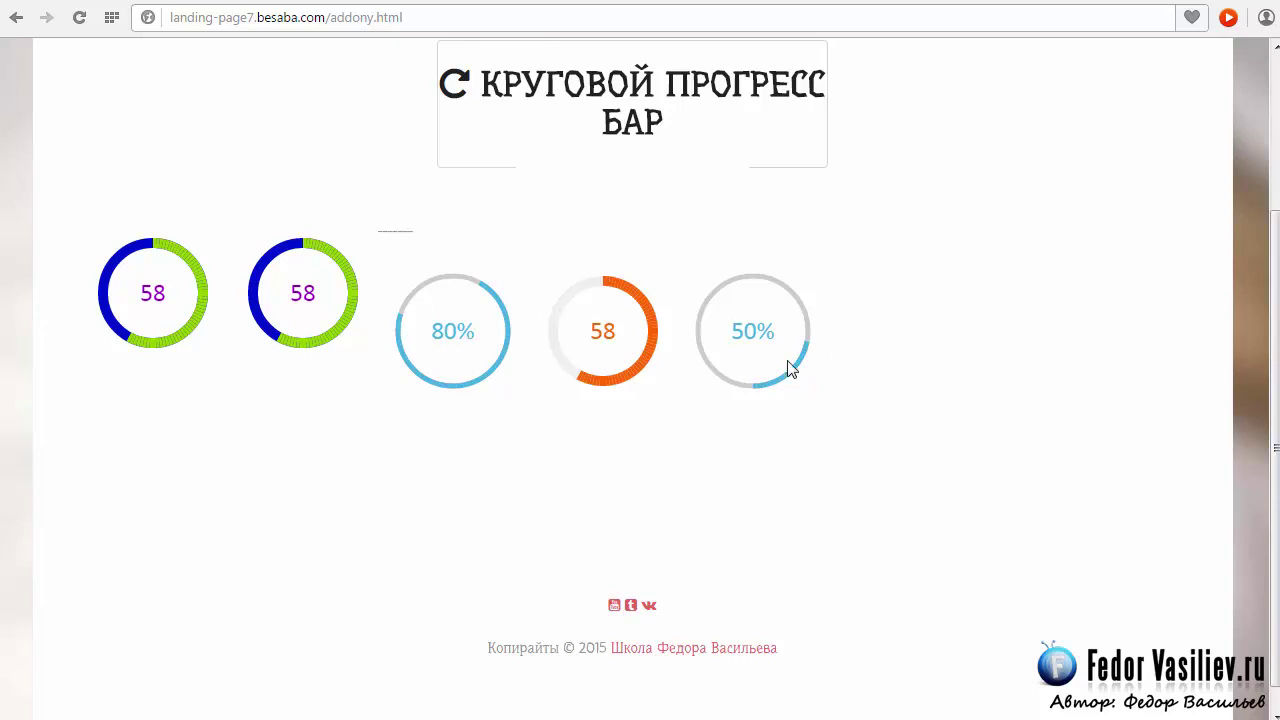
{"action": "left_click", "coordinate": [570, 5]}
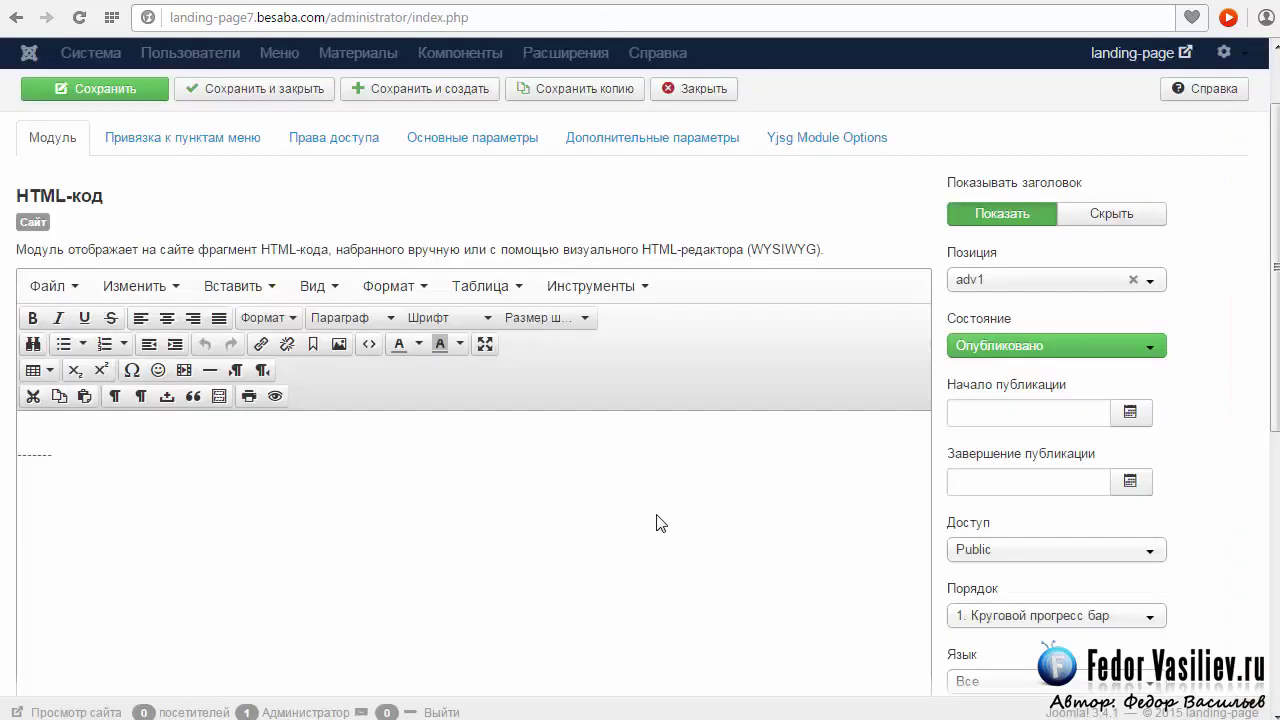
Step: Open the module's source code and delete all of its markup
{"action": "left_click", "coordinate": [369, 343]}
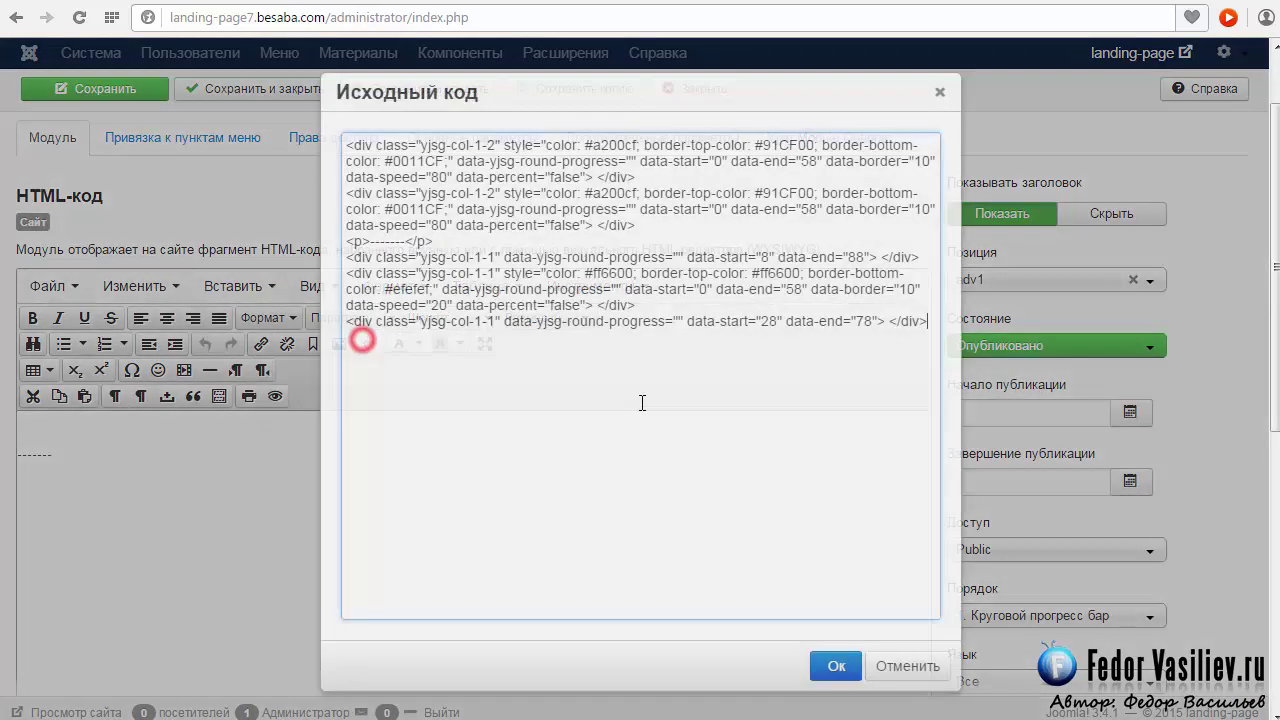
{"action": "key", "text": "ctrl+a"}
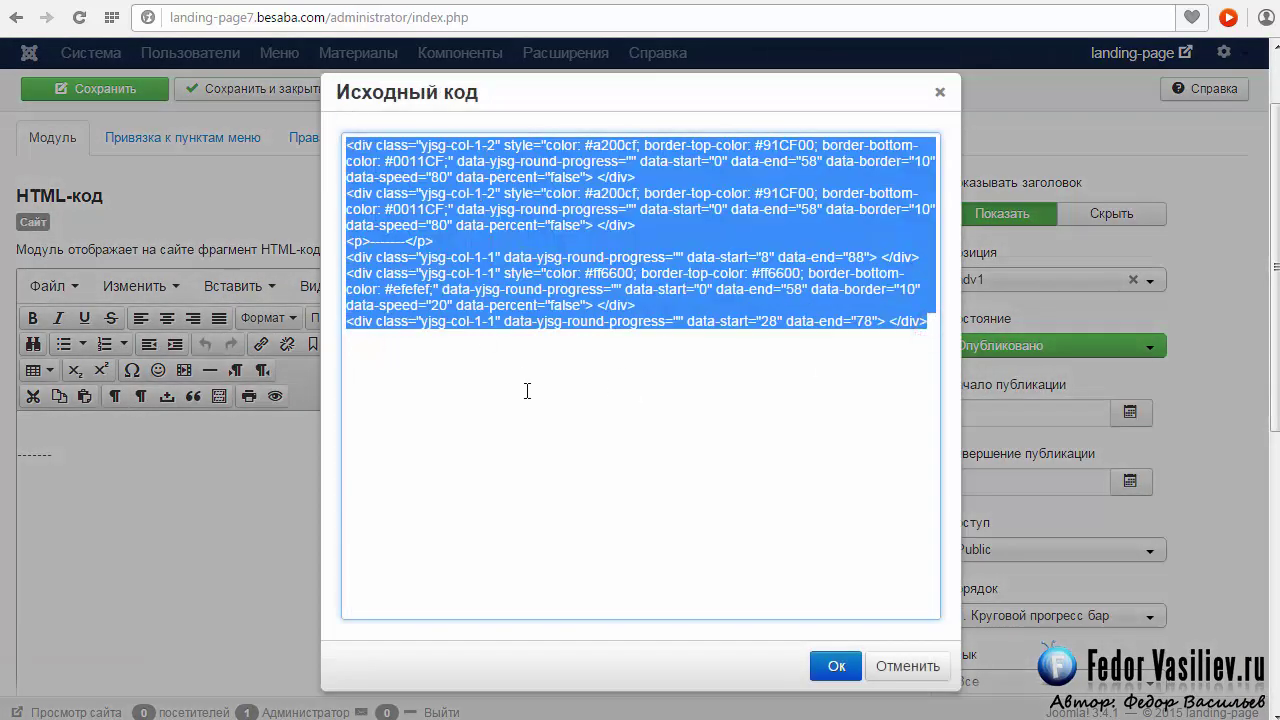
{"action": "key", "text": "Delete"}
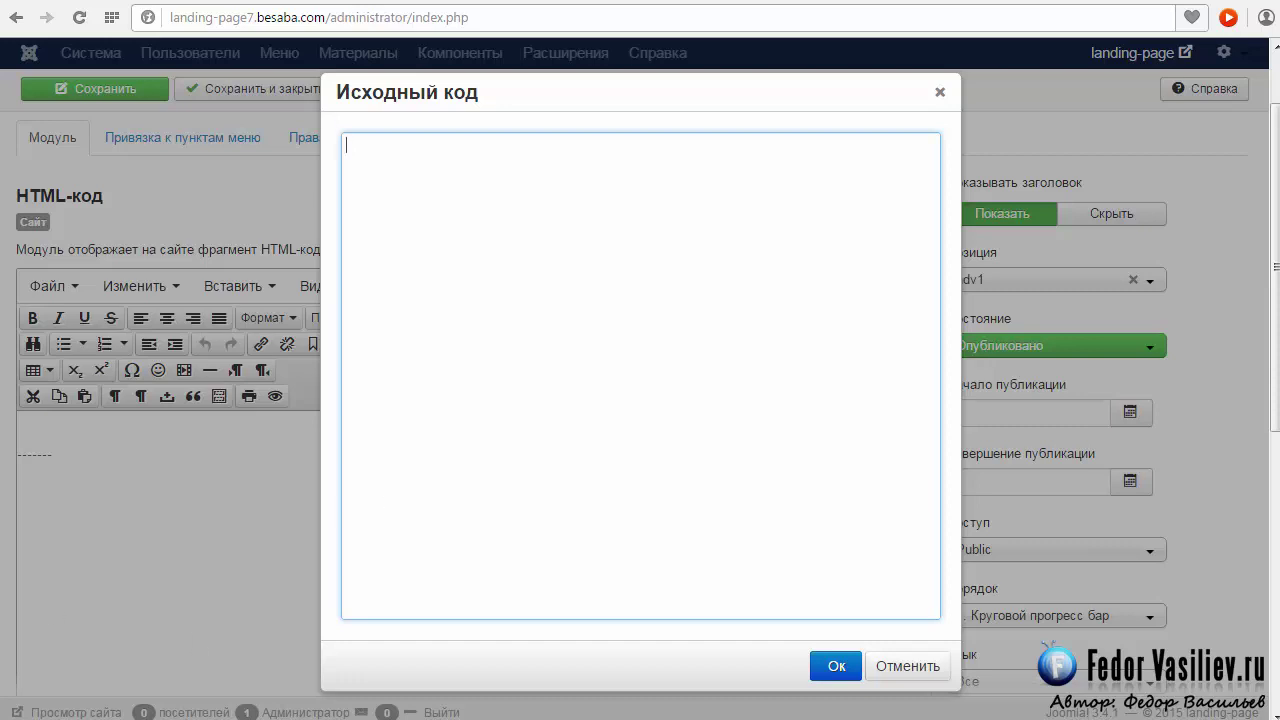
Step: Copy the my_progress_bar div markup from the custom styling example on the YouJoomla round progress bars page
{"action": "key", "text": "alt+Tab"}
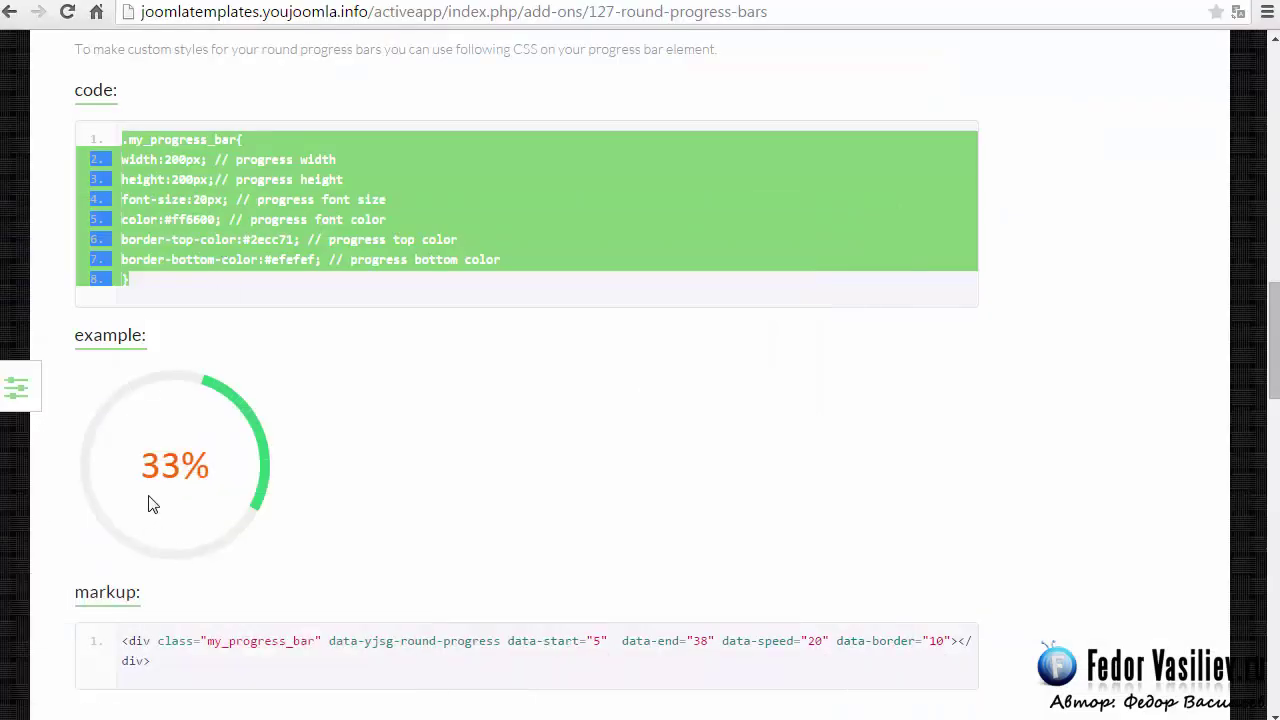
{"action": "scroll", "coordinate": [409, 518], "scroll_direction": "down", "scroll_amount": 1}
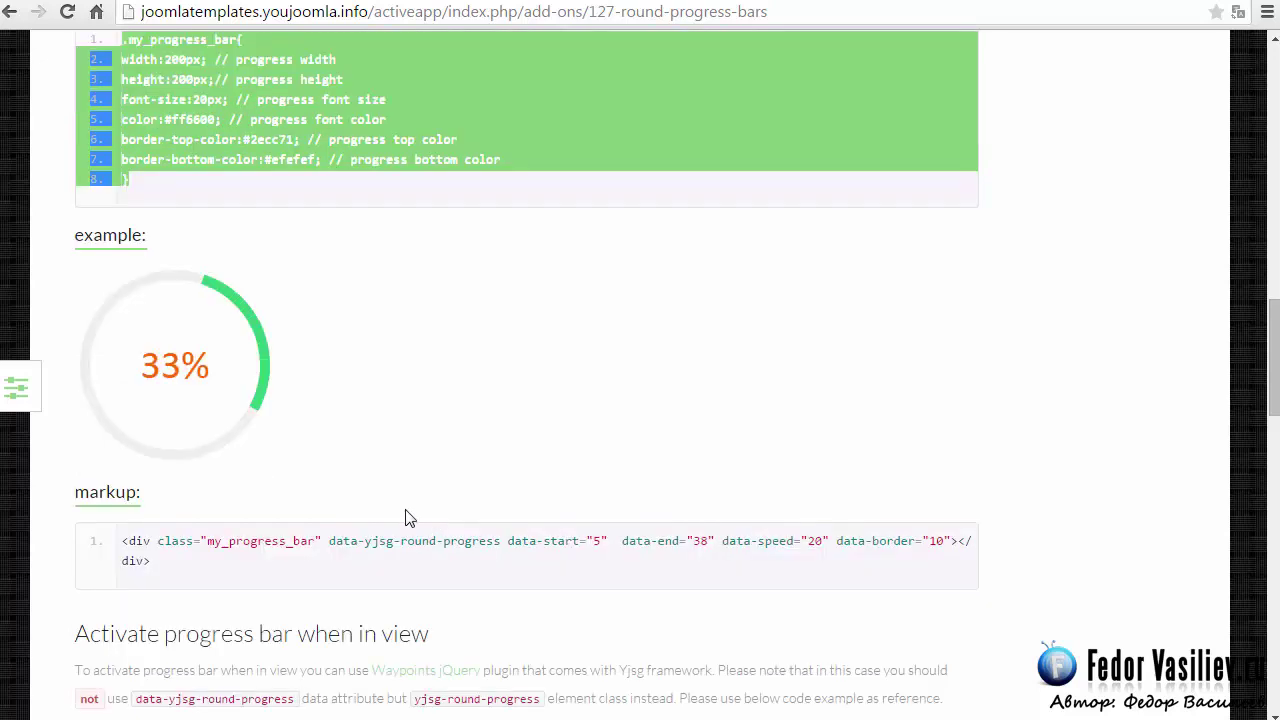
{"action": "left_click", "coordinate": [151, 561]}
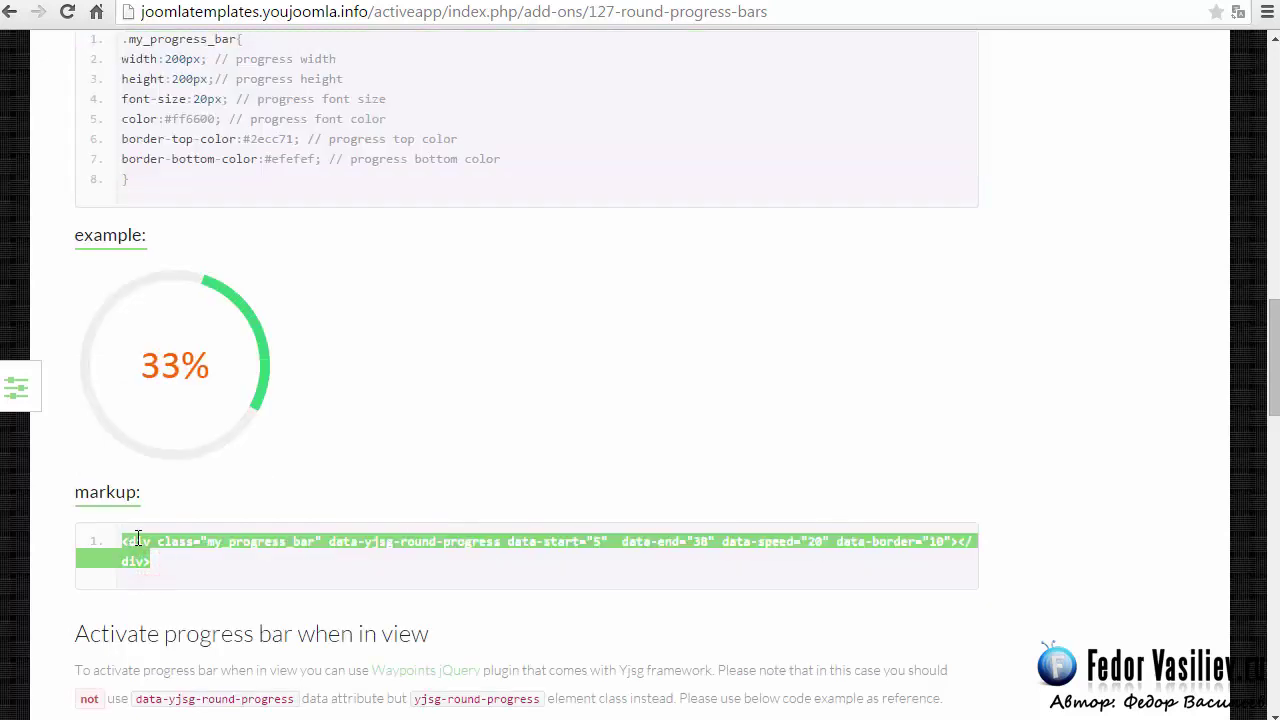
{"action": "key", "text": "alt+Tab"}
Step: Paste the copied my_progress_bar markup into the empty source code, apply it and save the module
{"action": "right_click", "coordinate": [577, 217]}
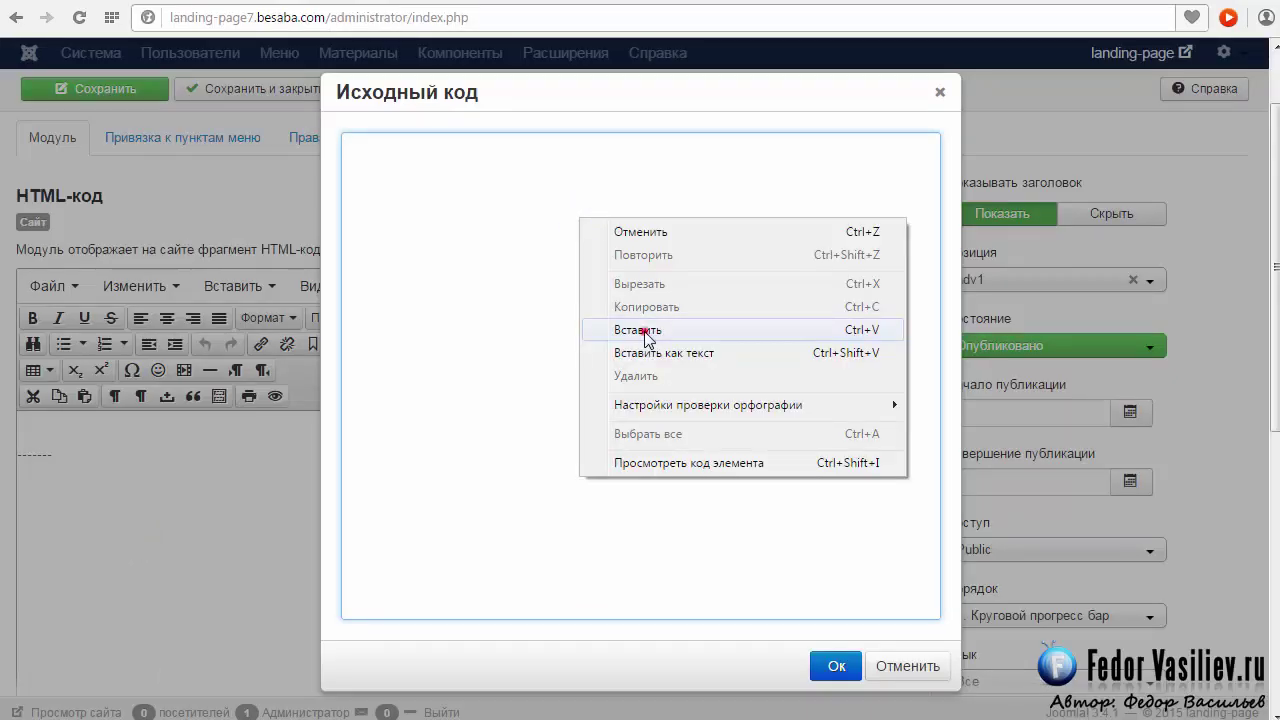
{"action": "left_click", "coordinate": [644, 330]}
{"action": "left_click", "coordinate": [836, 668]}
{"action": "left_click", "coordinate": [100, 88]}
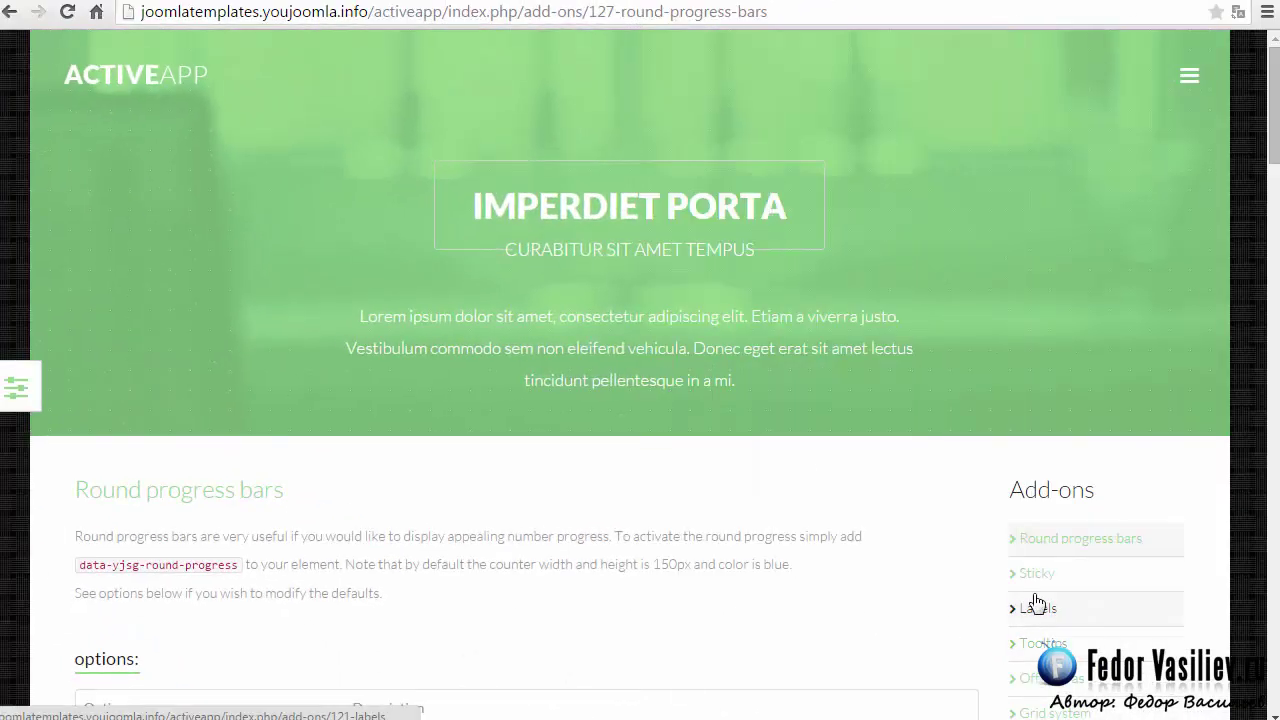
Step: Copy the .my_progress_bar CSS rule from the custom styling code on the YouJoomla round progress bars page
{"action": "left_click_drag", "start_coordinate": [1274, 175], "coordinate": [1247, 332]}
{"action": "left_click_drag", "start_coordinate": [120, 432], "coordinate": [64, 428]}
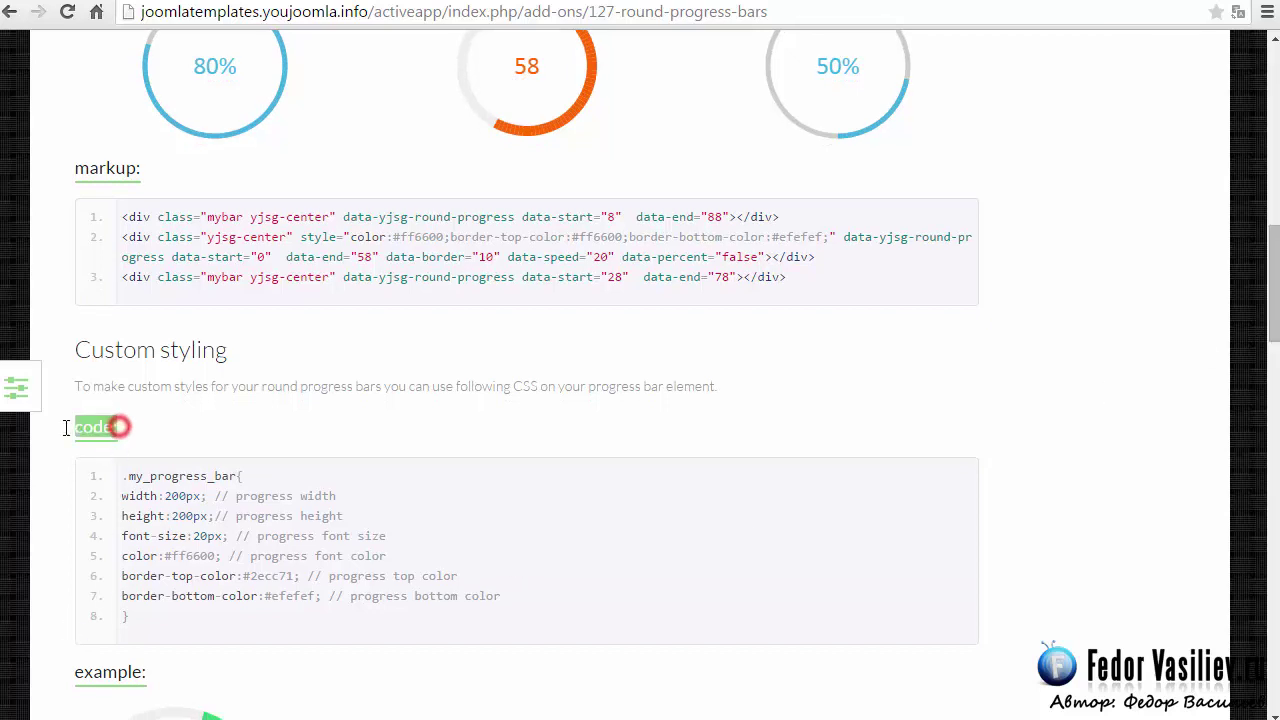
{"action": "left_click_drag", "start_coordinate": [137, 625], "coordinate": [113, 472]}
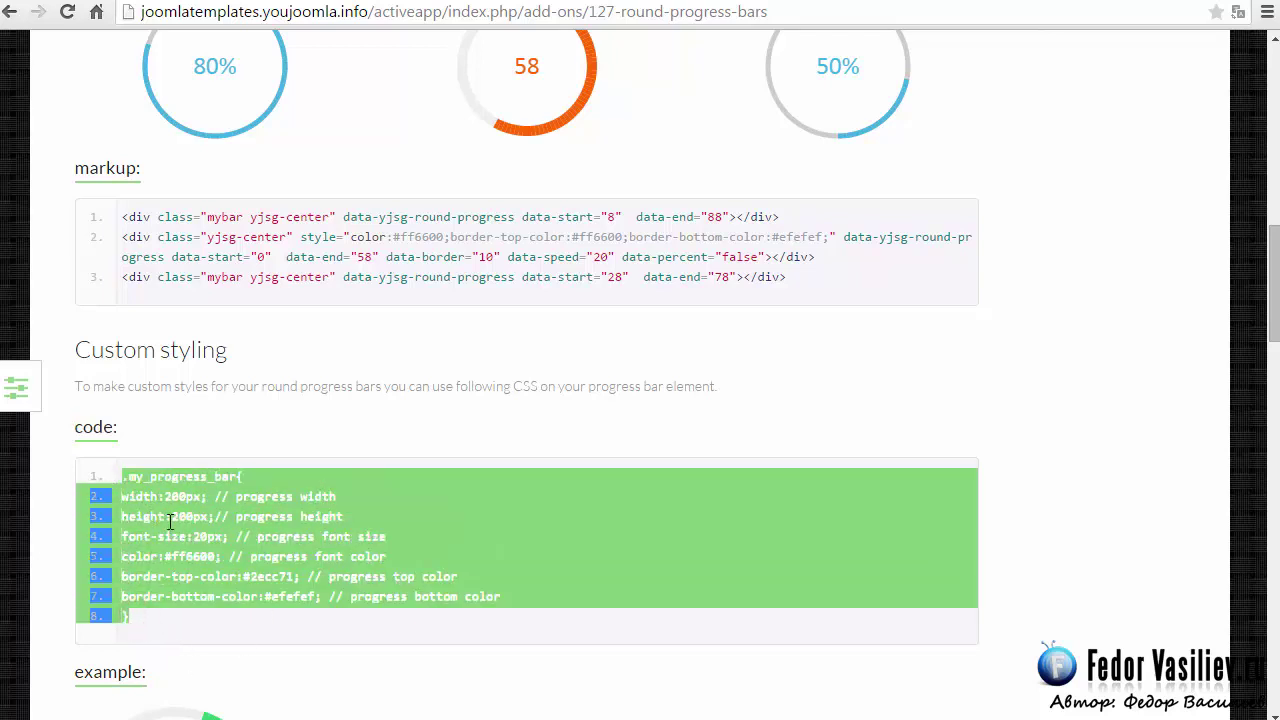
{"action": "right_click", "coordinate": [135, 476]}
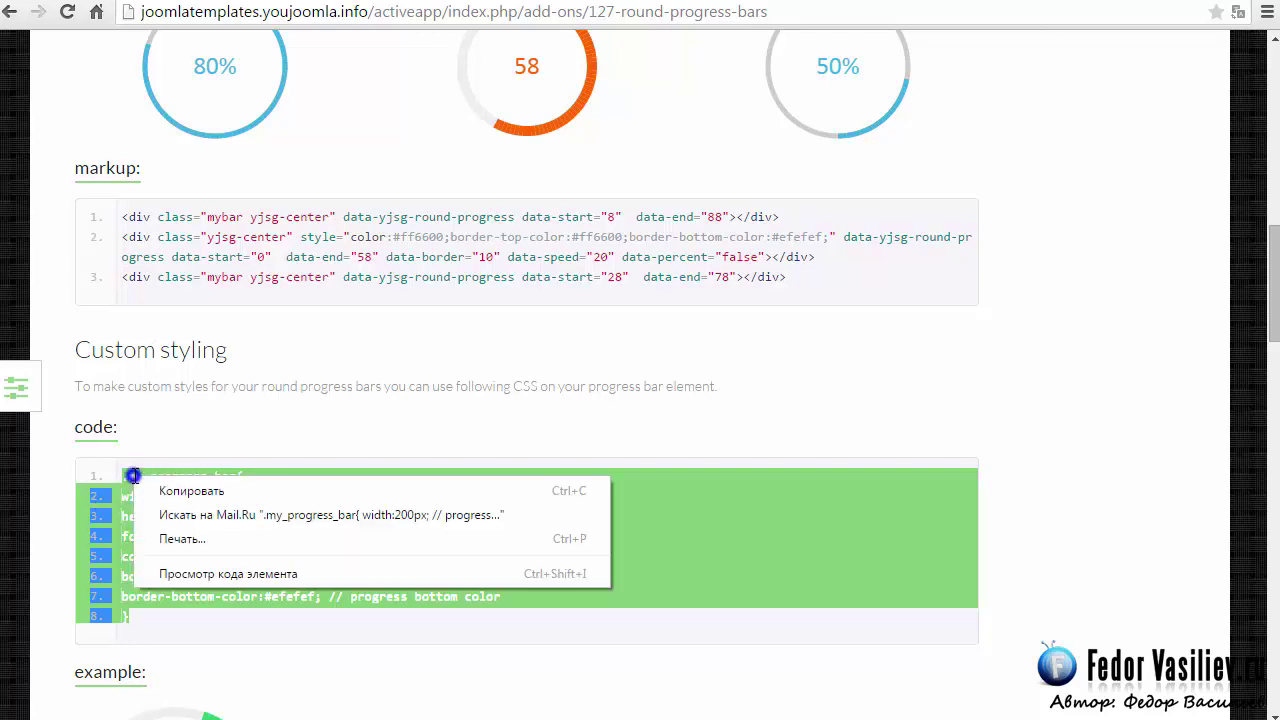
{"action": "left_click", "coordinate": [180, 495]}
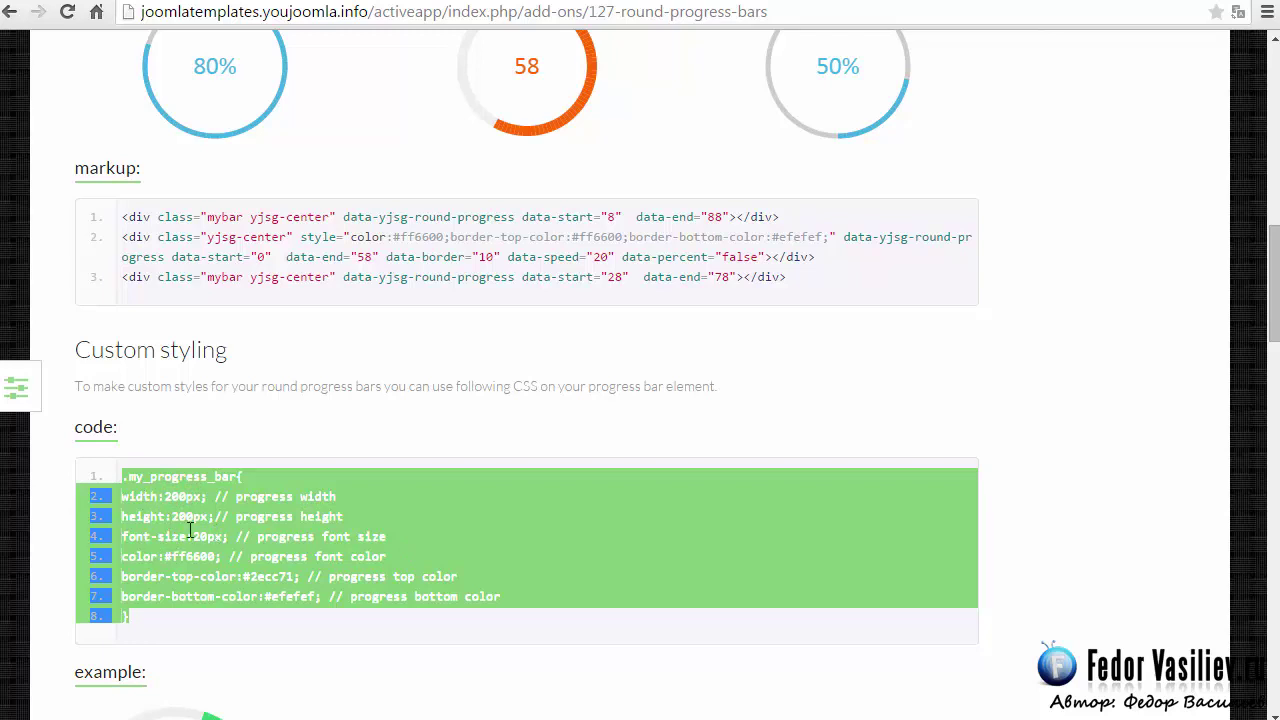
{"action": "left_click", "coordinate": [188, 518]}
{"action": "left_click_drag", "start_coordinate": [172, 516], "coordinate": [206, 517]}
{"action": "left_click_drag", "start_coordinate": [135, 620], "coordinate": [122, 482]}
{"action": "right_click", "coordinate": [125, 478]}
{"action": "left_click", "coordinate": [192, 494]}
{"action": "scroll", "coordinate": [519, 300], "scroll_direction": "up", "scroll_amount": 2}
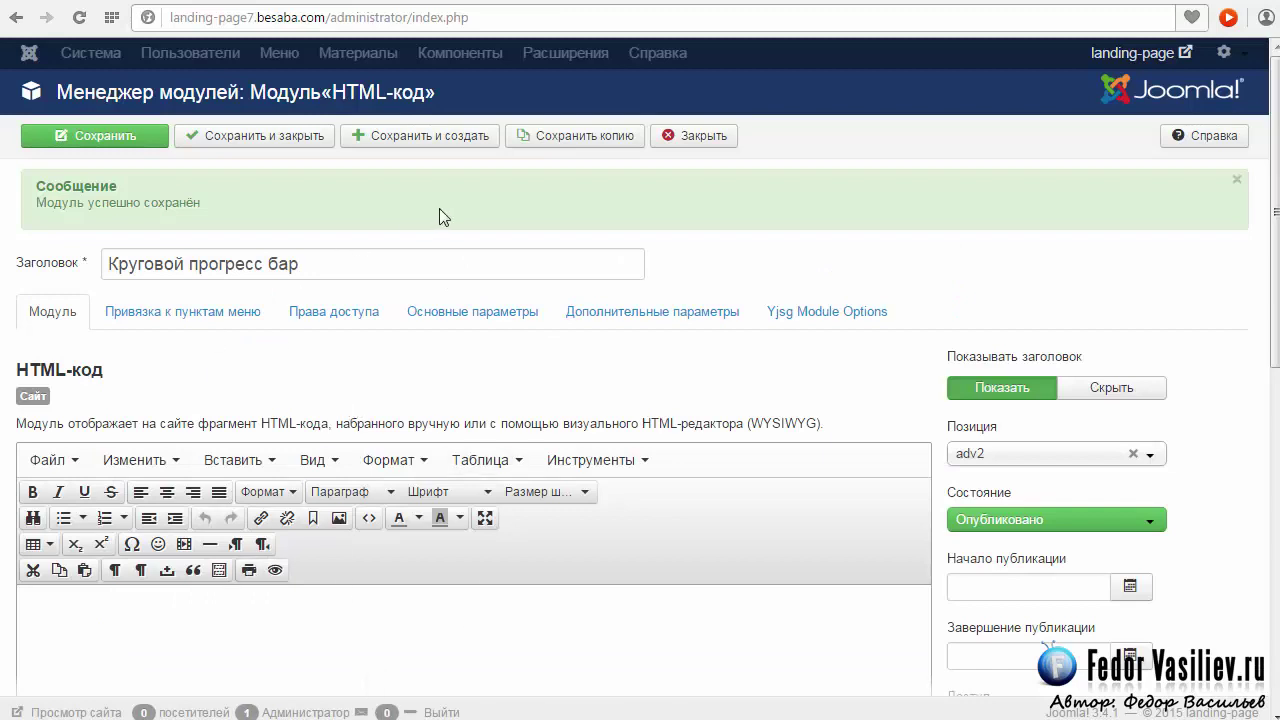
Step: Close the module in the Joomla administrator and open the Activeapp template's custom code settings
{"action": "left_click", "coordinate": [686, 140]}
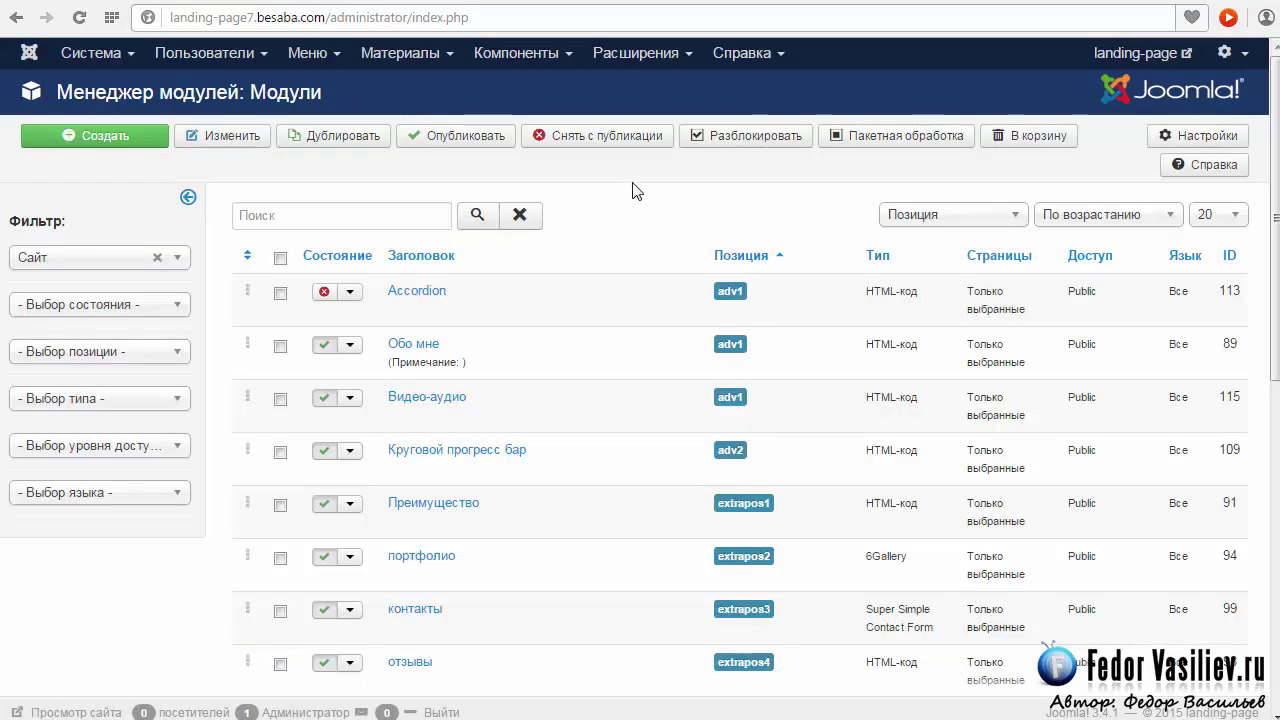
{"action": "left_click", "coordinate": [623, 52]}
{"action": "left_click", "coordinate": [670, 177]}
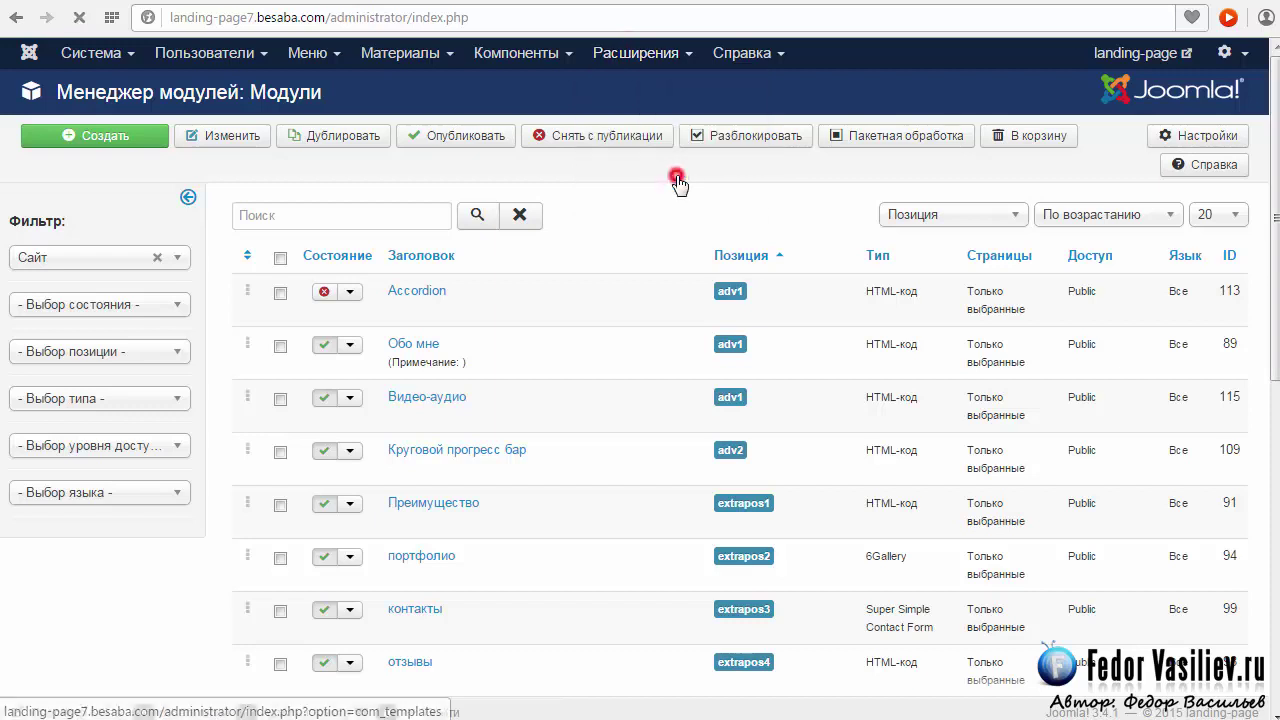
{"action": "left_click", "coordinate": [93, 665]}
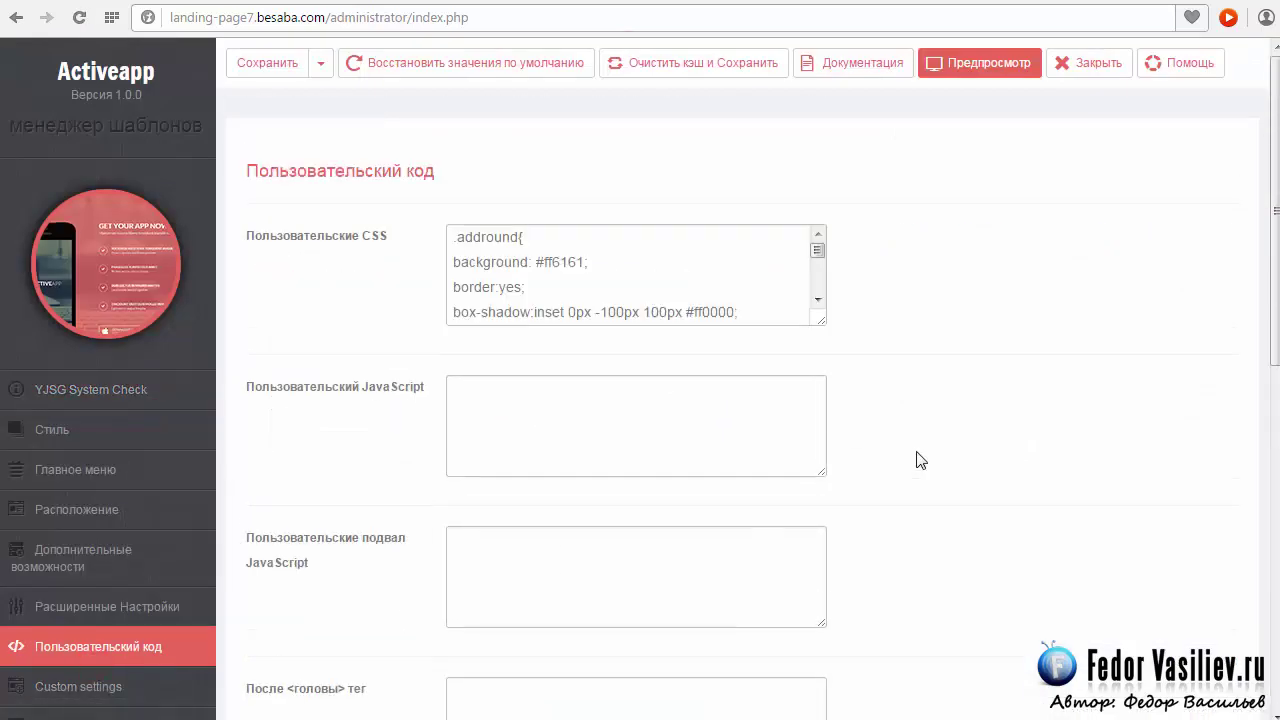
Step: Enlarge the custom CSS field and replace the existing .my_progress_bar rule at its end with the copied one
{"action": "left_click", "coordinate": [819, 319]}
{"action": "scroll", "coordinate": [906, 449], "scroll_direction": "down", "scroll_amount": 10}
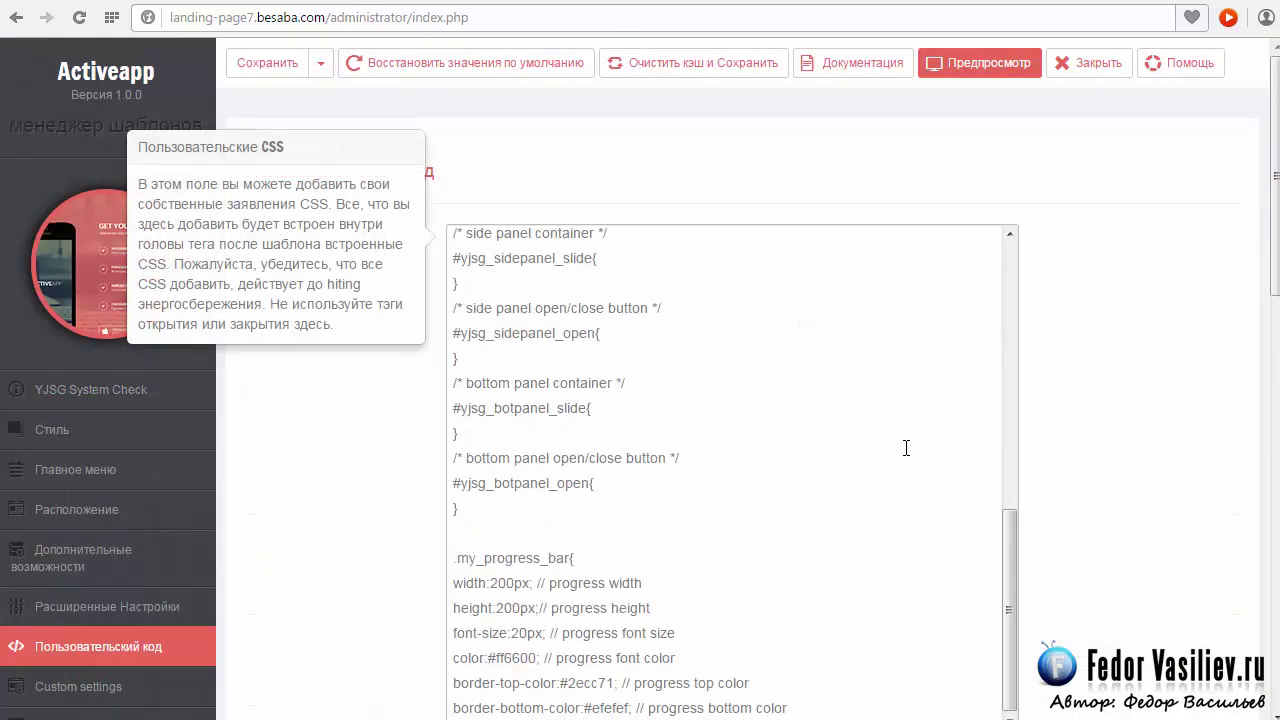
{"action": "left_click_drag", "start_coordinate": [478, 439], "coordinate": [414, 246]}
{"action": "key", "text": "Delete"}
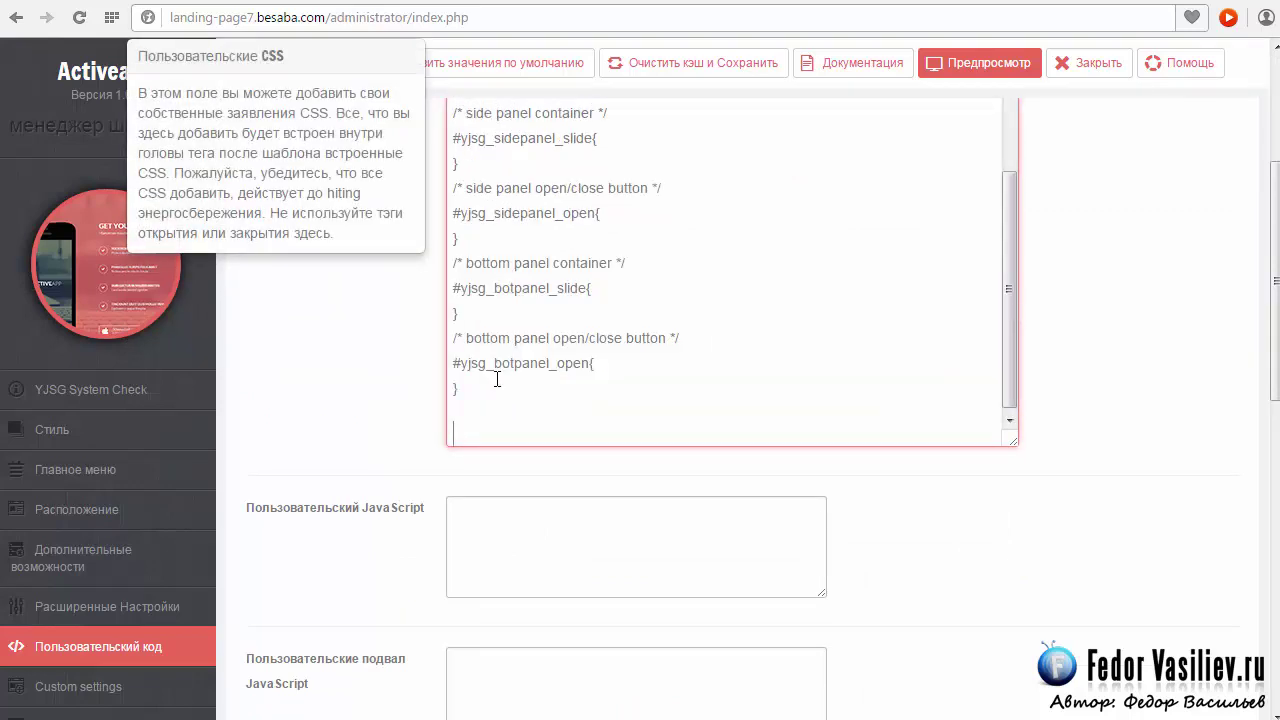
{"action": "right_click", "coordinate": [473, 432]}
{"action": "left_click", "coordinate": [530, 541]}
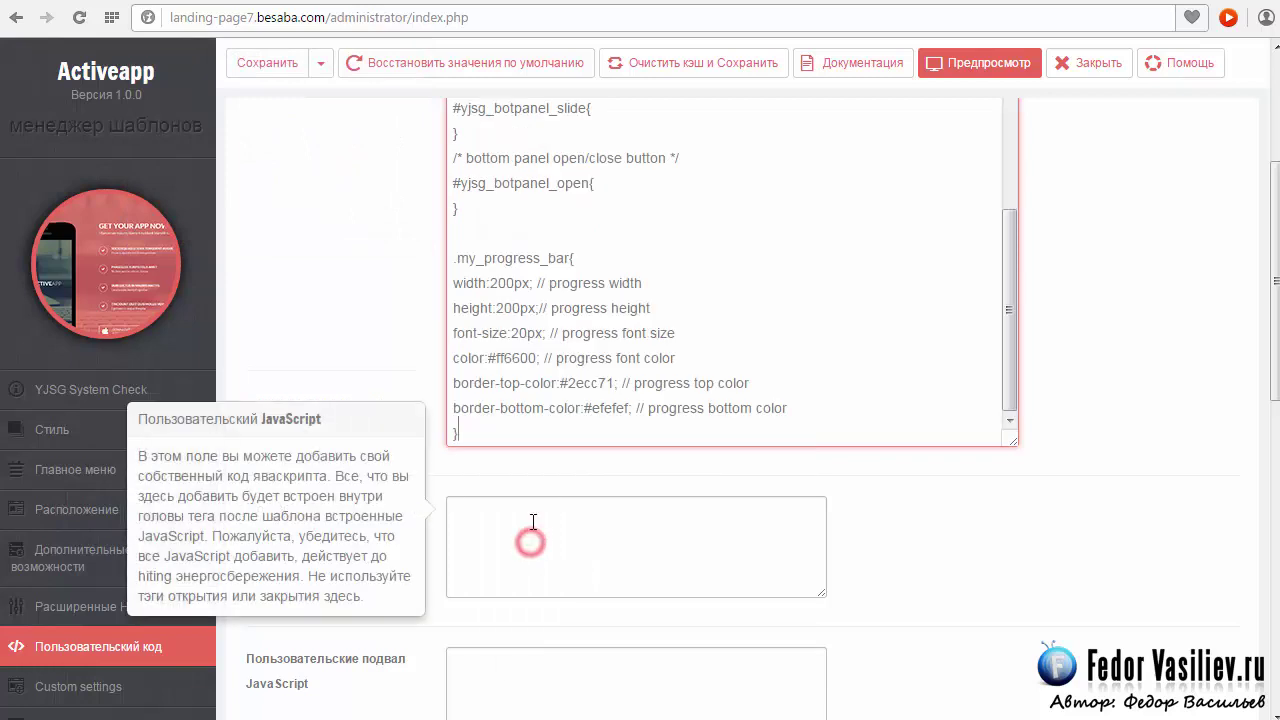
Step: Review the .my_progress_bar size and colour values, save the template and reload the site's add-ons page
{"action": "left_click_drag", "start_coordinate": [490, 283], "coordinate": [507, 311]}
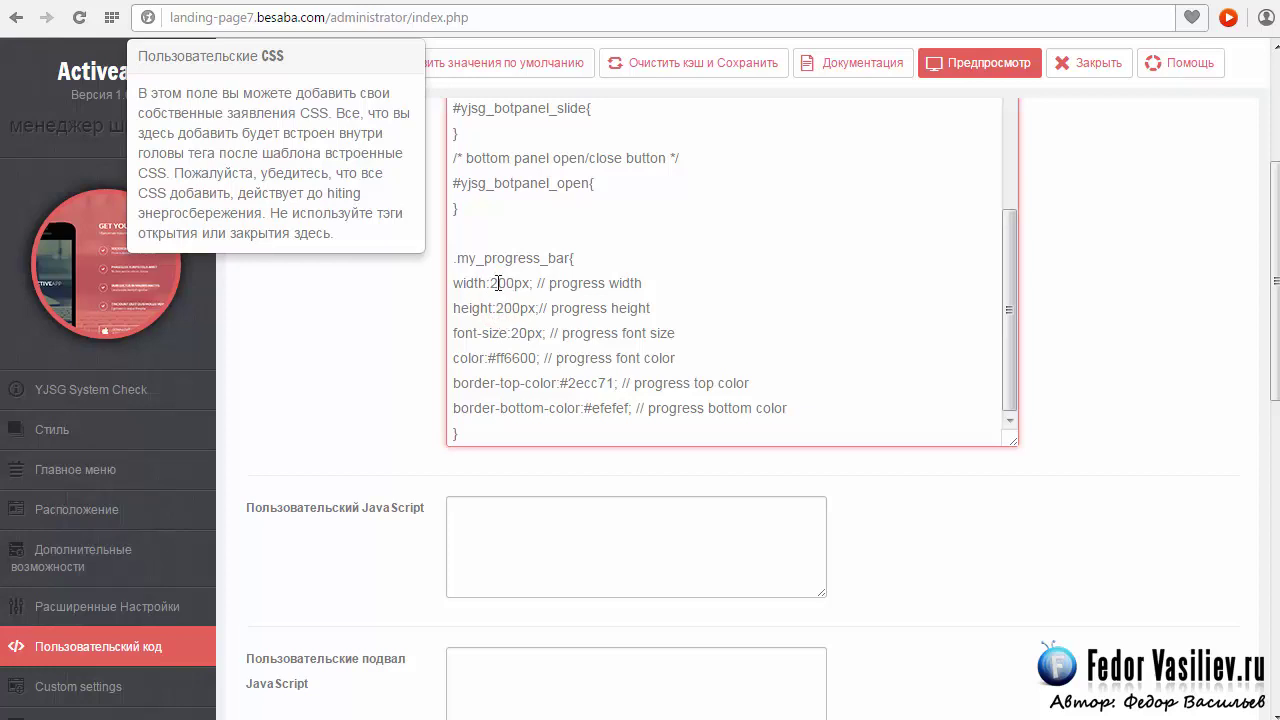
{"action": "left_click_drag", "start_coordinate": [494, 308], "coordinate": [512, 358]}
{"action": "scroll", "coordinate": [490, 385], "scroll_direction": "up", "scroll_amount": 2}
{"action": "scroll", "coordinate": [526, 363], "scroll_direction": "down", "scroll_amount": 4}
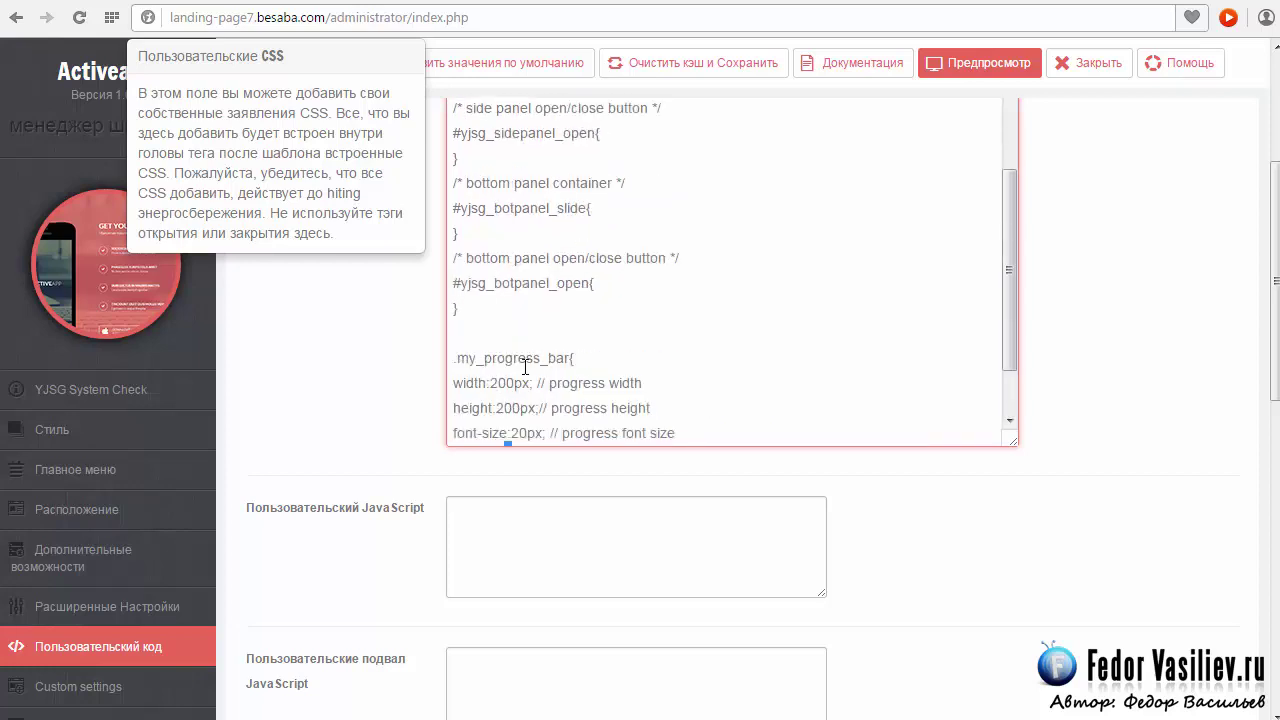
{"action": "scroll", "coordinate": [345, 133], "scroll_direction": "up", "scroll_amount": 3}
{"action": "left_click", "coordinate": [266, 62]}
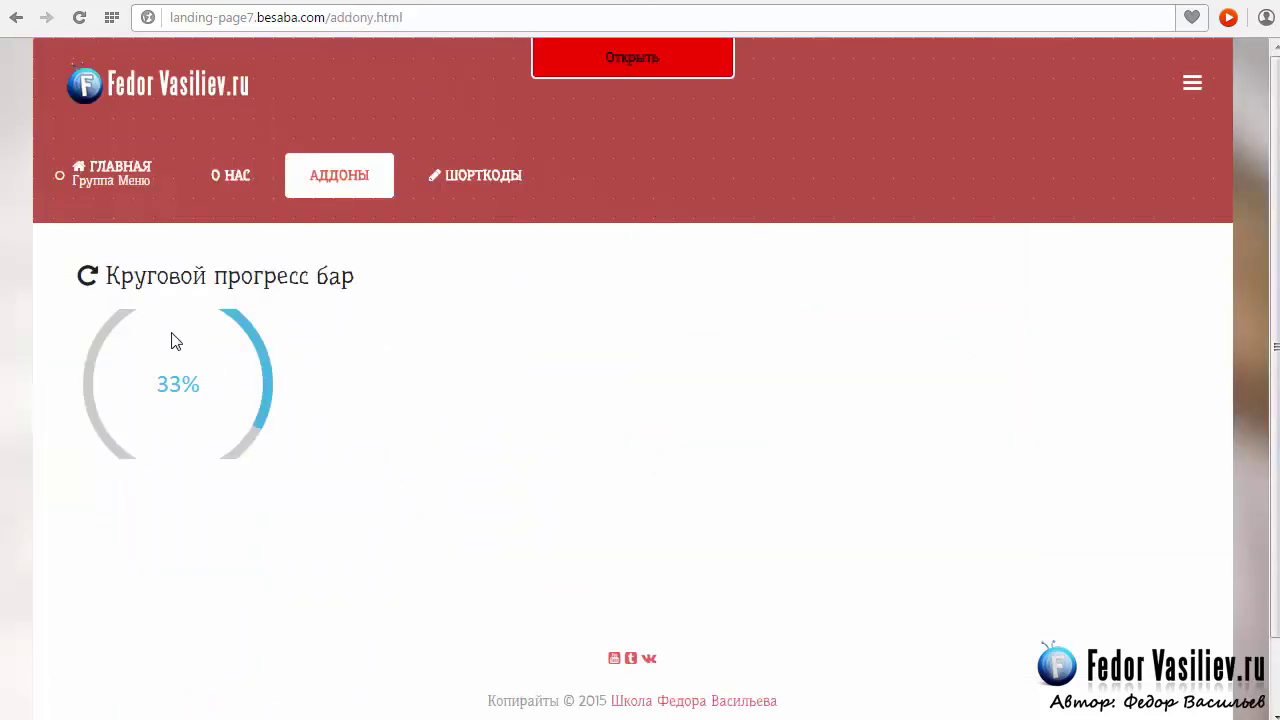
{"action": "left_click", "coordinate": [84, 16]}
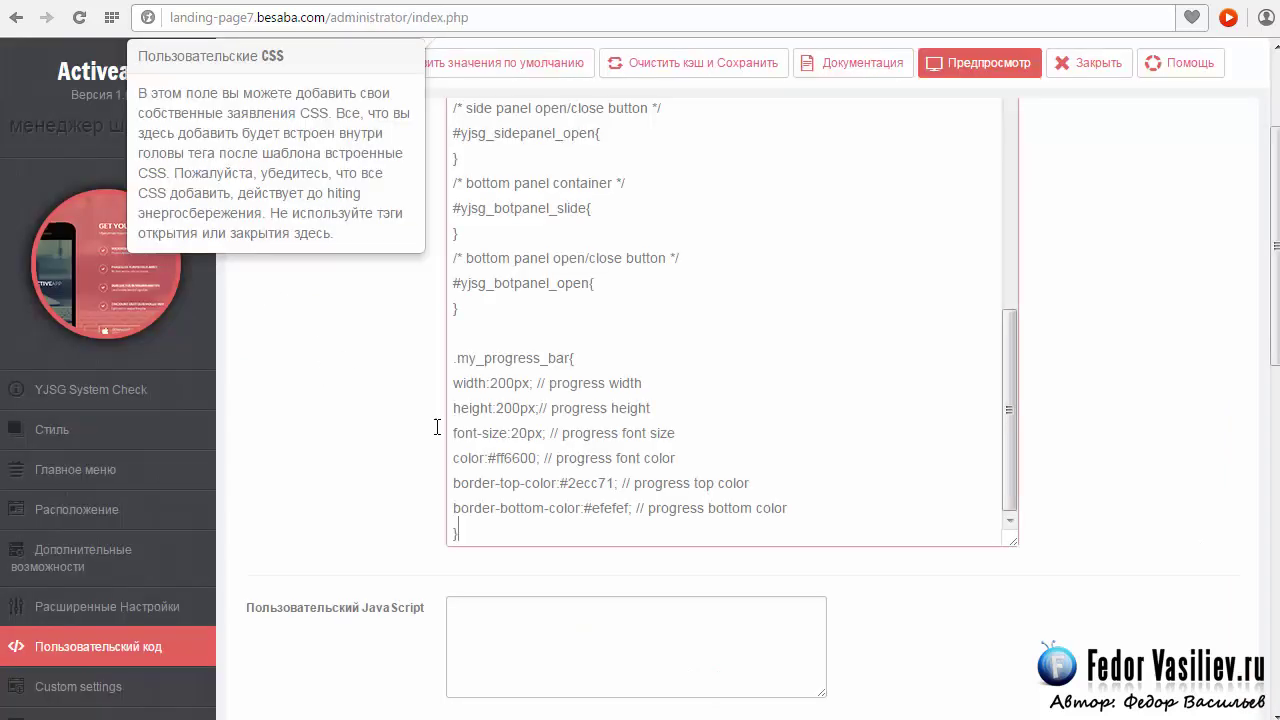
Step: Delete the .my_progress_bar rule from the template's custom CSS, save the template and close it
{"action": "left_click_drag", "start_coordinate": [470, 535], "coordinate": [415, 364]}
{"action": "key", "text": "Delete"}
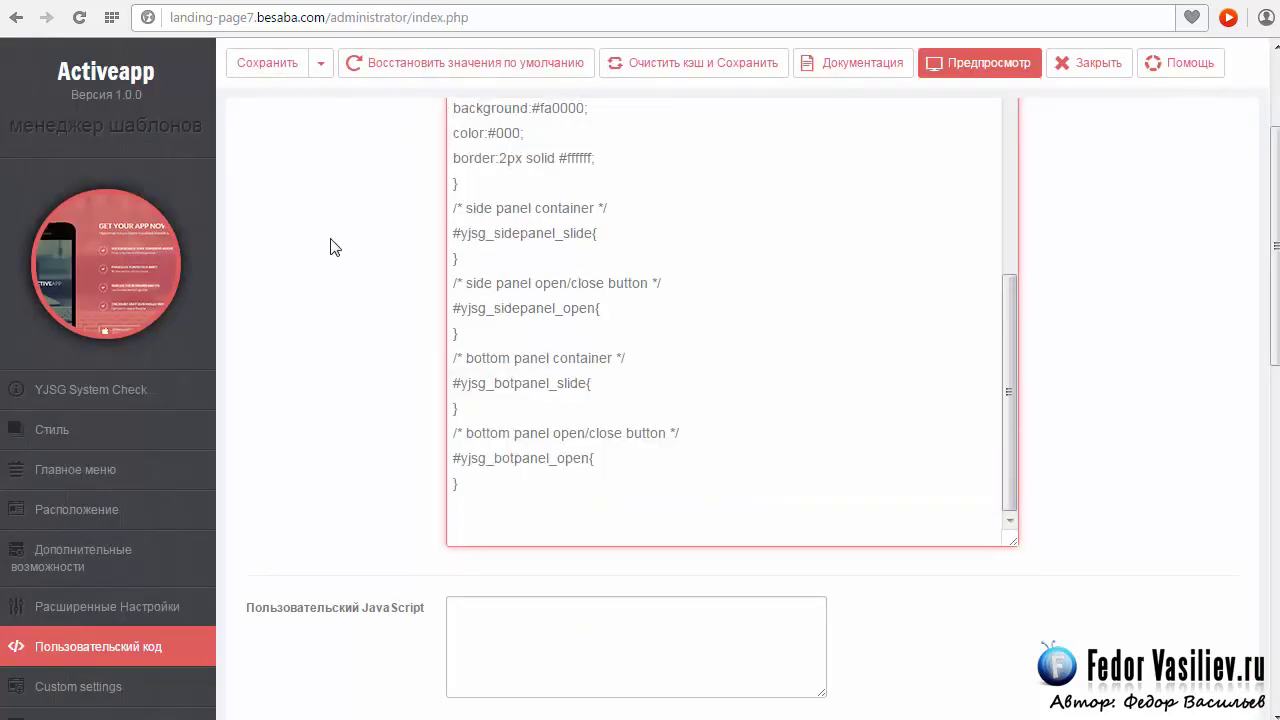
{"action": "left_click", "coordinate": [261, 77]}
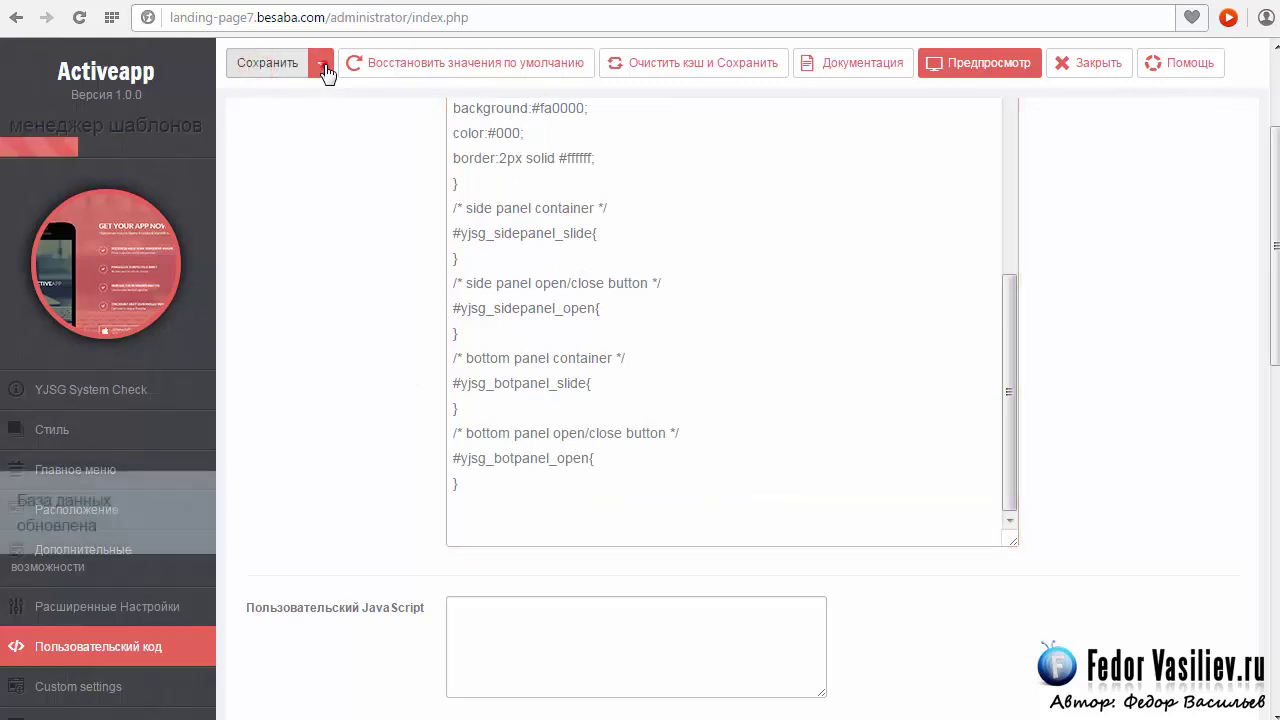
{"action": "left_click", "coordinate": [321, 62]}
{"action": "left_click", "coordinate": [340, 95]}
Step: Open the "Круговой прогресс бар" module for editing from the module manager
{"action": "left_click", "coordinate": [610, 52]}
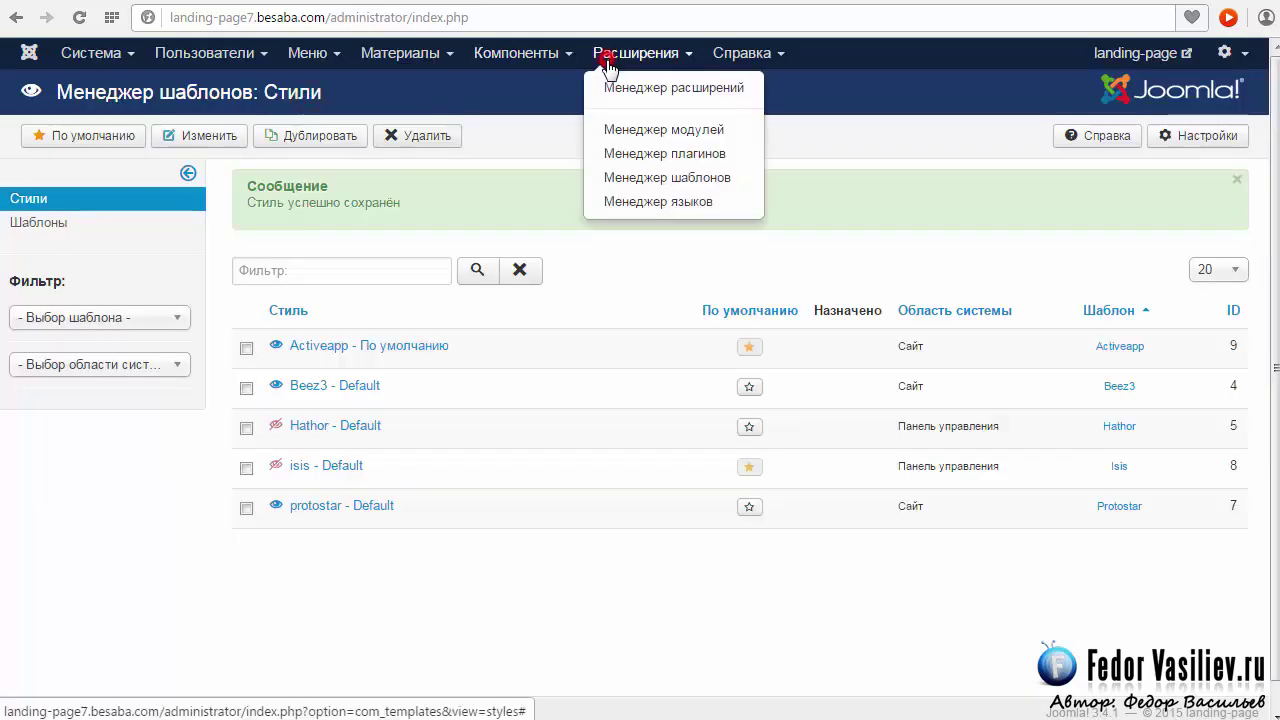
{"action": "left_click", "coordinate": [648, 130]}
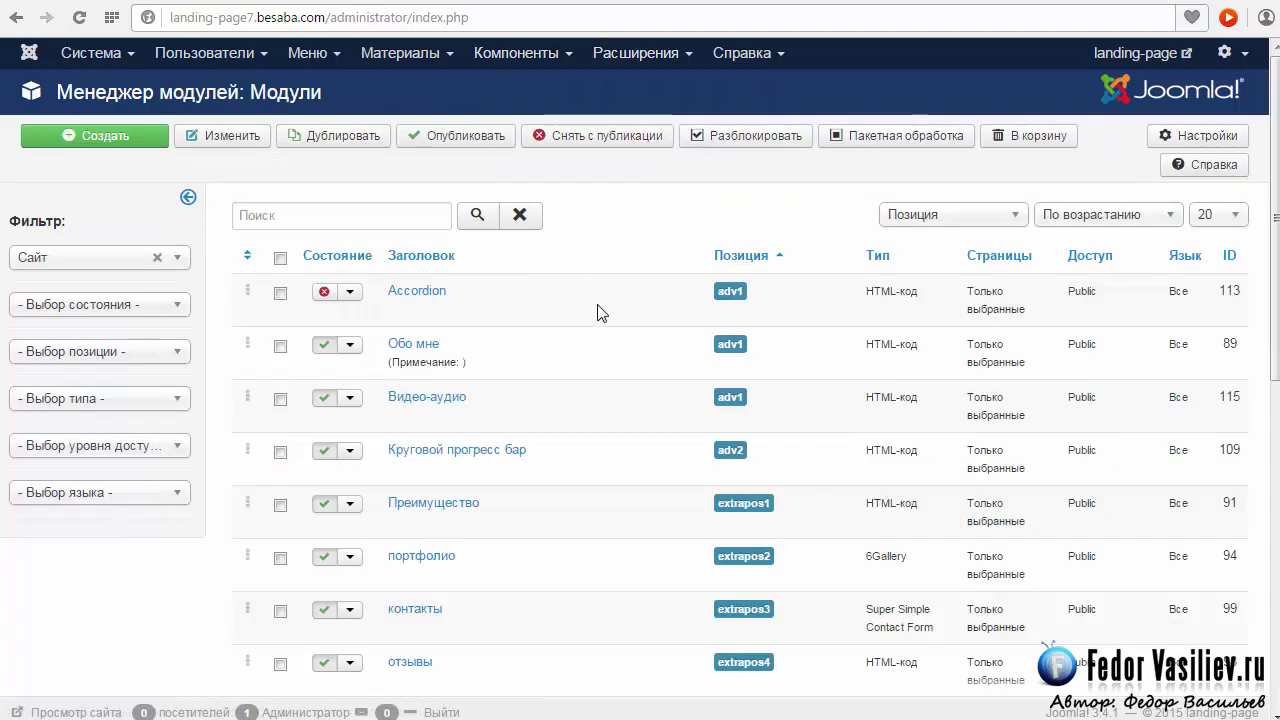
{"action": "scroll", "coordinate": [600, 315], "scroll_direction": "down", "scroll_amount": 1}
{"action": "left_click", "coordinate": [458, 354]}
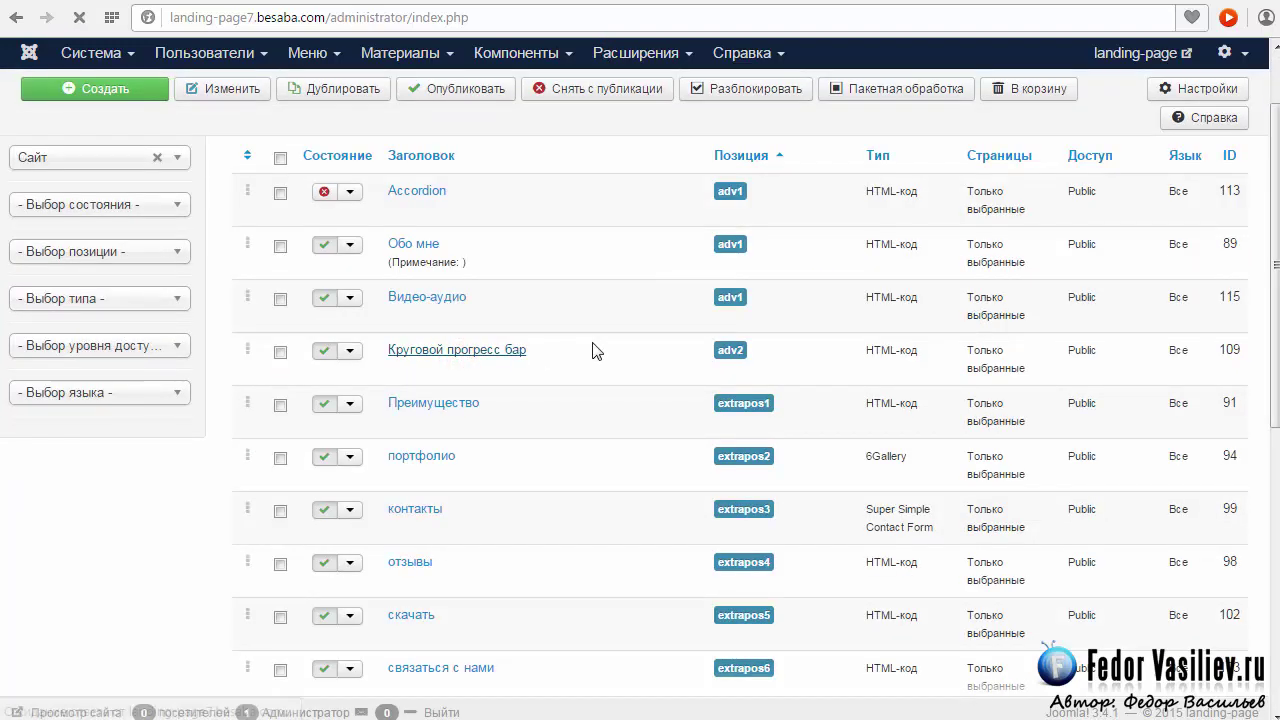
{"action": "scroll", "coordinate": [414, 340], "scroll_direction": "down", "scroll_amount": 5}
{"action": "scroll", "coordinate": [437, 334], "scroll_direction": "up", "scroll_amount": 4}
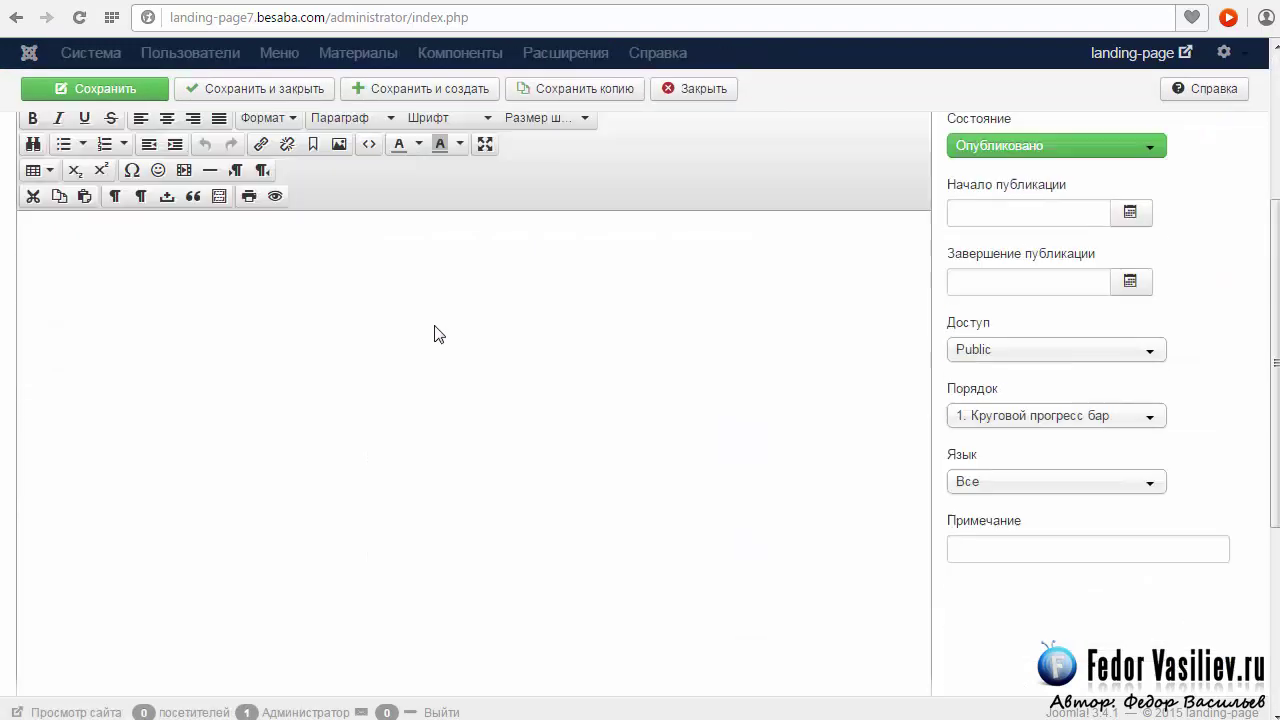
{"action": "scroll", "coordinate": [200, 266], "scroll_direction": "up", "scroll_amount": 1}
{"action": "scroll", "coordinate": [200, 270], "scroll_direction": "down", "scroll_amount": 2}
{"action": "scroll", "coordinate": [203, 272], "scroll_direction": "up", "scroll_amount": 1}
{"action": "scroll", "coordinate": [391, 317], "scroll_direction": "down", "scroll_amount": 1}
Step: Clear the my_progress_bar div markup from the module's source code
{"action": "left_click", "coordinate": [369, 244]}
{"action": "triple_click", "coordinate": [646, 165]}
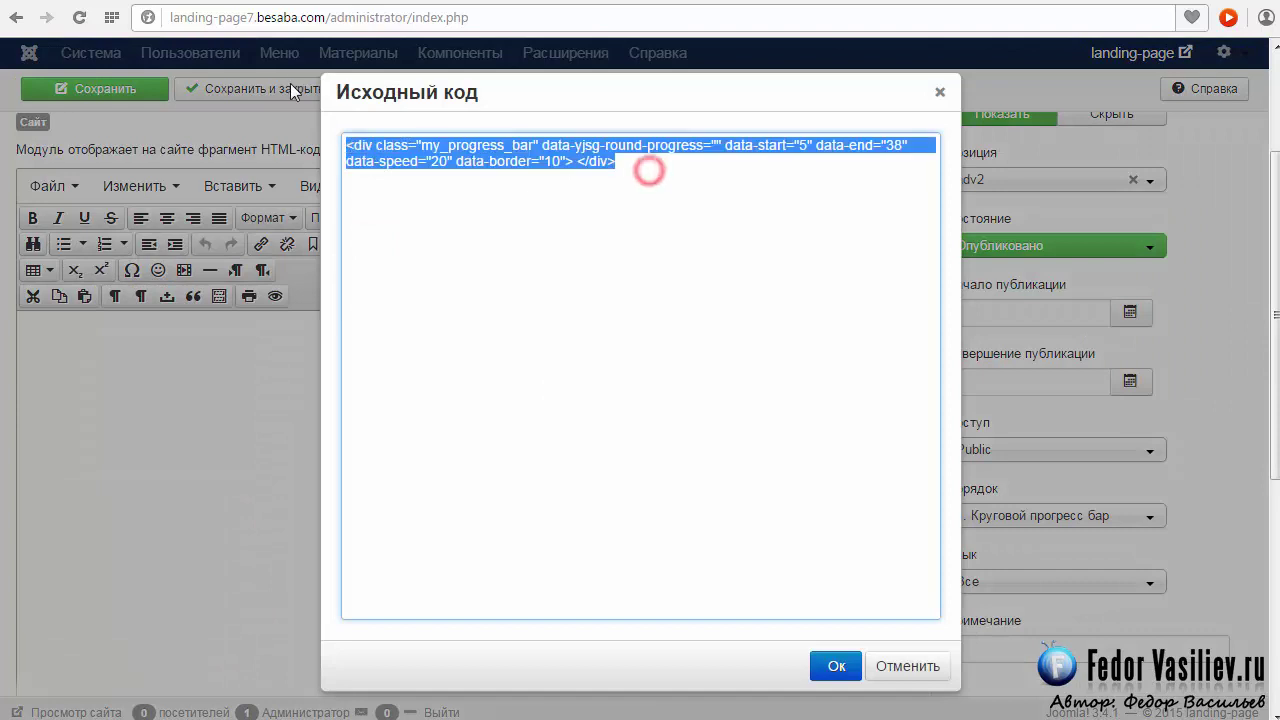
{"action": "key", "text": "Delete"}
Step: Copy the second example bar's markup with the #ff6600 style from the YouJoomla page and paste it as plain text into the source code
{"action": "key", "text": "alt+Tab"}
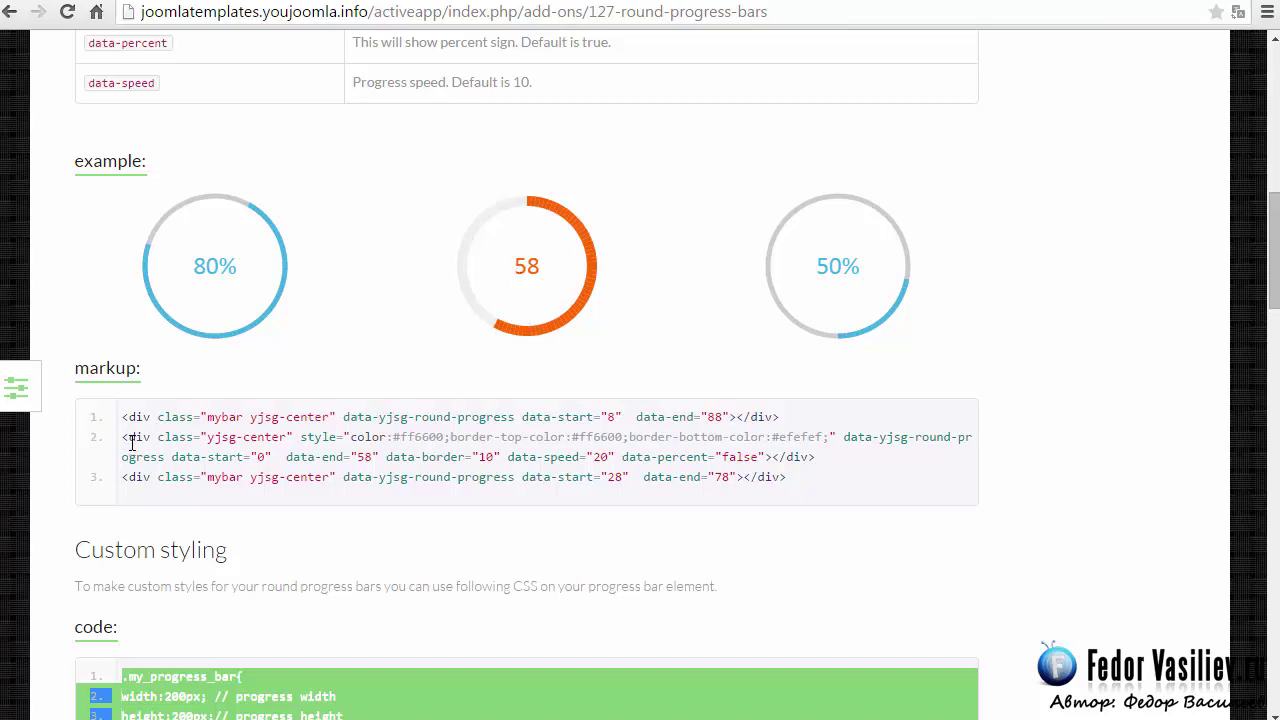
{"action": "left_click_drag", "start_coordinate": [125, 437], "coordinate": [822, 458]}
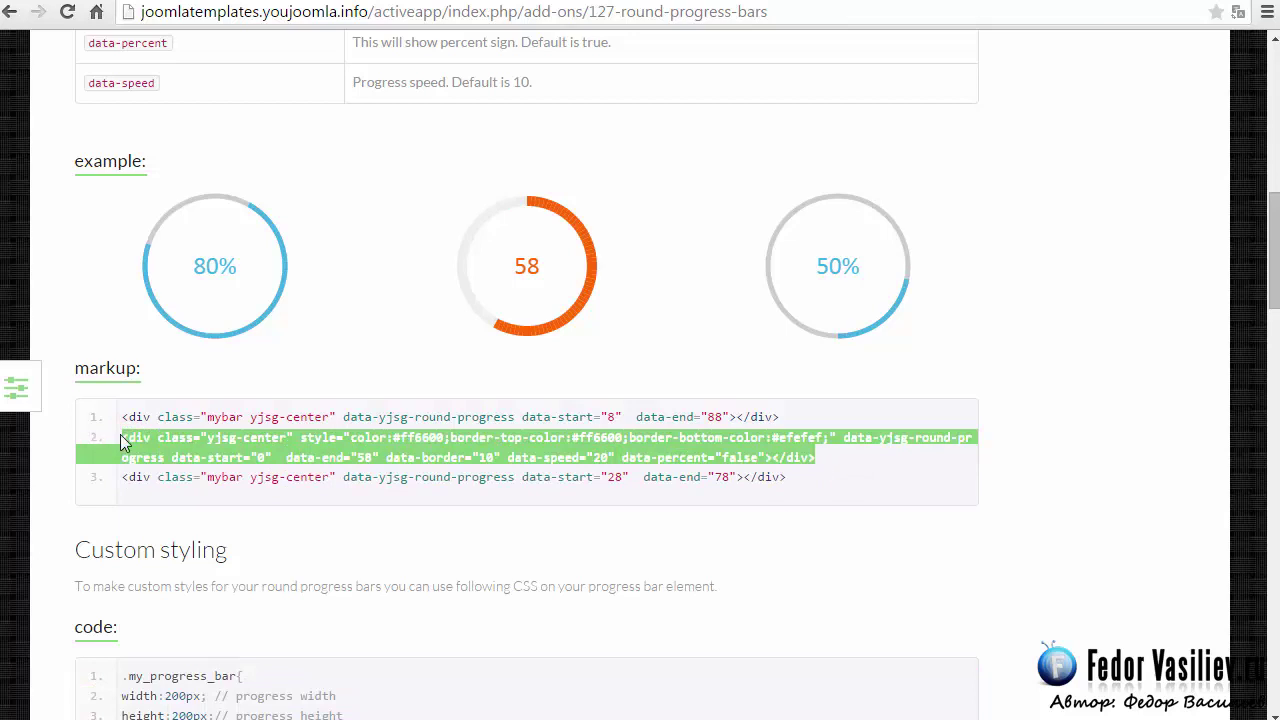
{"action": "right_click", "coordinate": [120, 437]}
{"action": "left_click", "coordinate": [170, 449]}
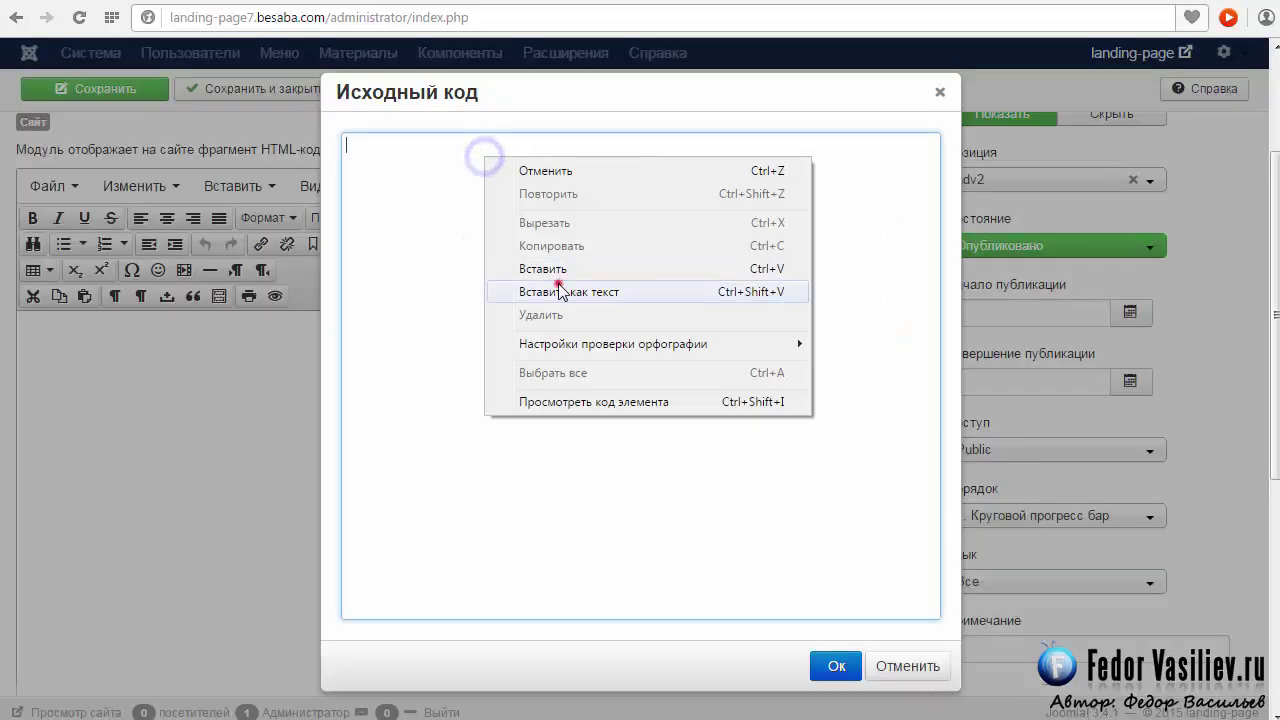
{"action": "left_click", "coordinate": [560, 290]}
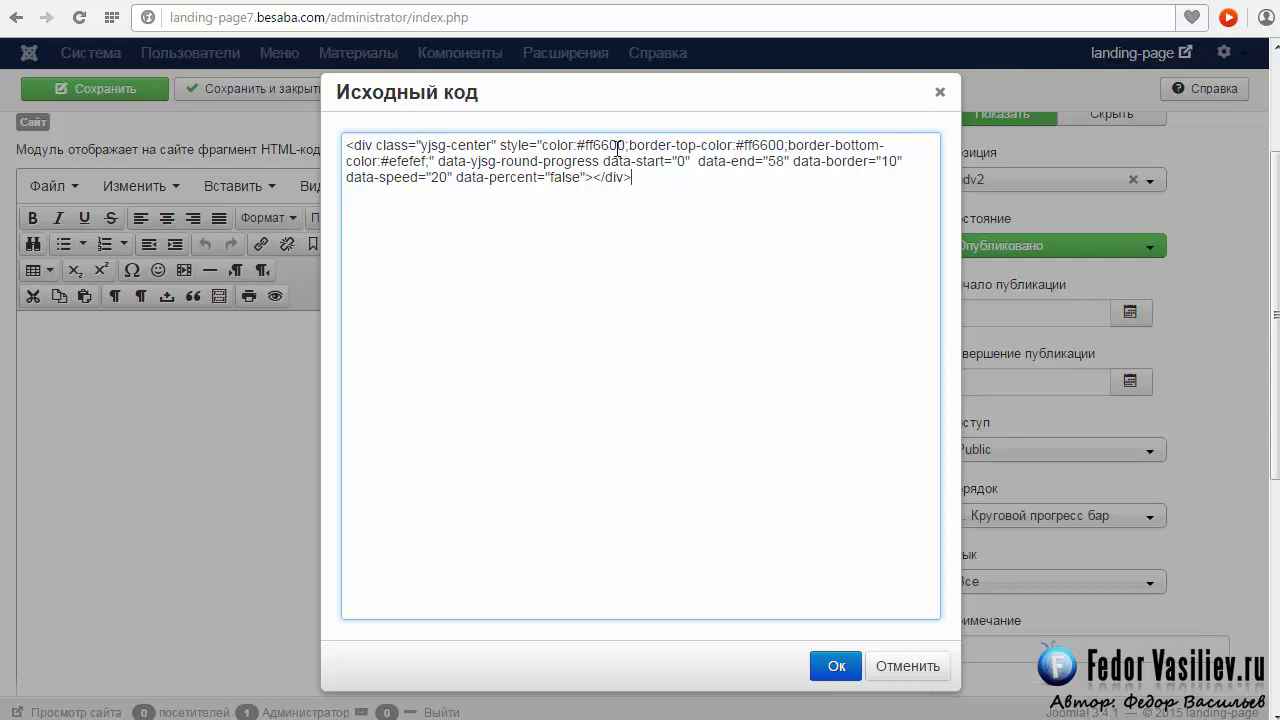
Step: Copy "width:200px; height:200px;" from Notepad and insert it after border-bottom-color:#efefef; in the bar's style attribute
{"action": "key", "text": "alt+Tab"}
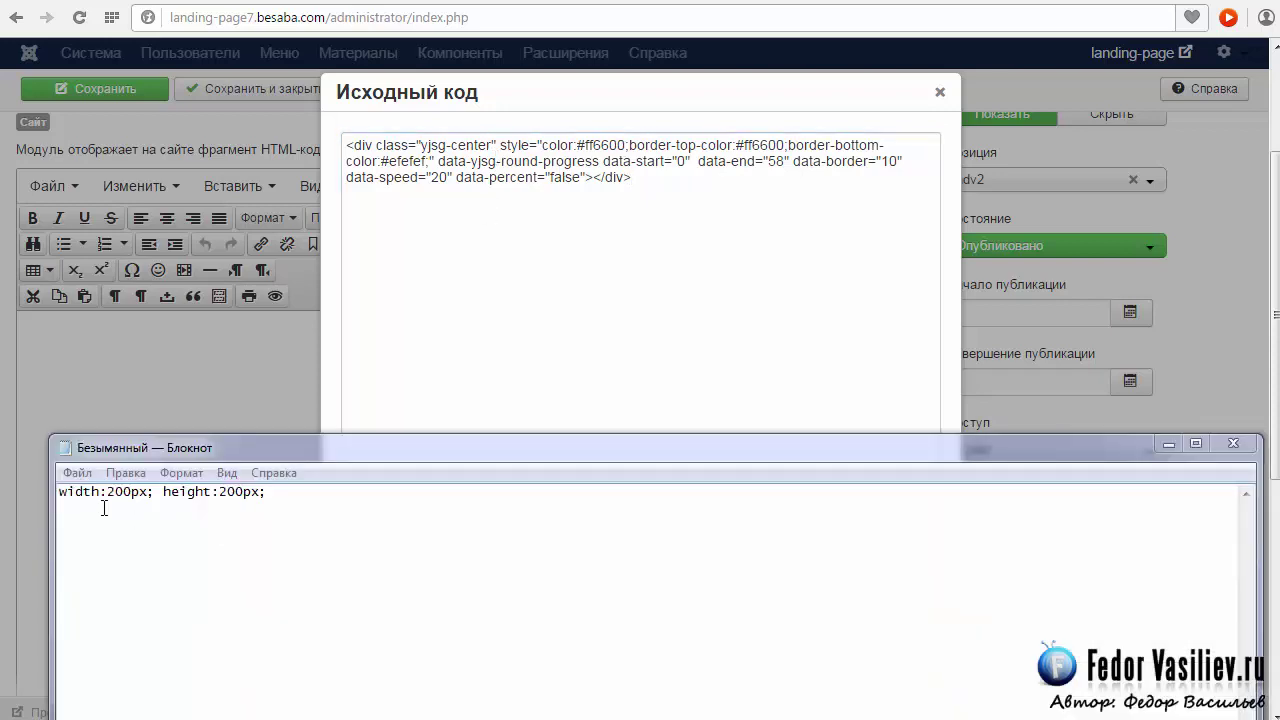
{"action": "left_click_drag", "start_coordinate": [272, 491], "coordinate": [57, 491]}
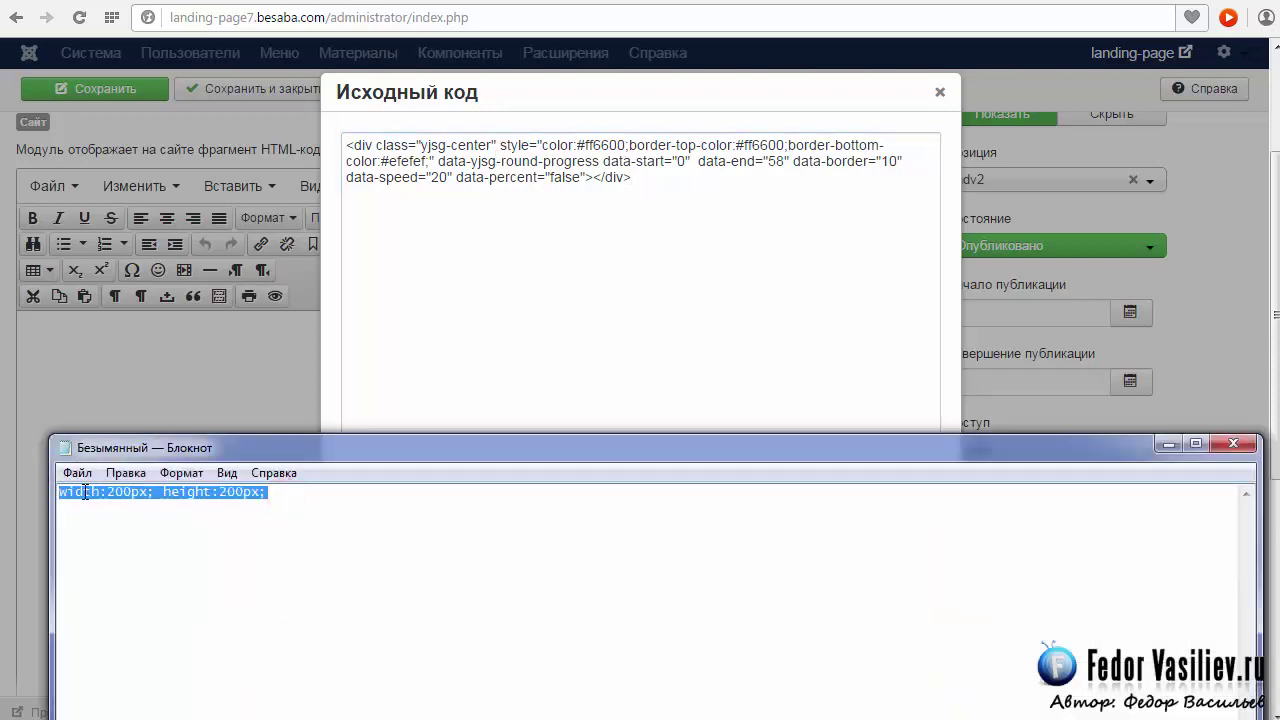
{"action": "right_click", "coordinate": [80, 491]}
{"action": "left_click", "coordinate": [143, 557]}
{"action": "left_click", "coordinate": [1167, 445]}
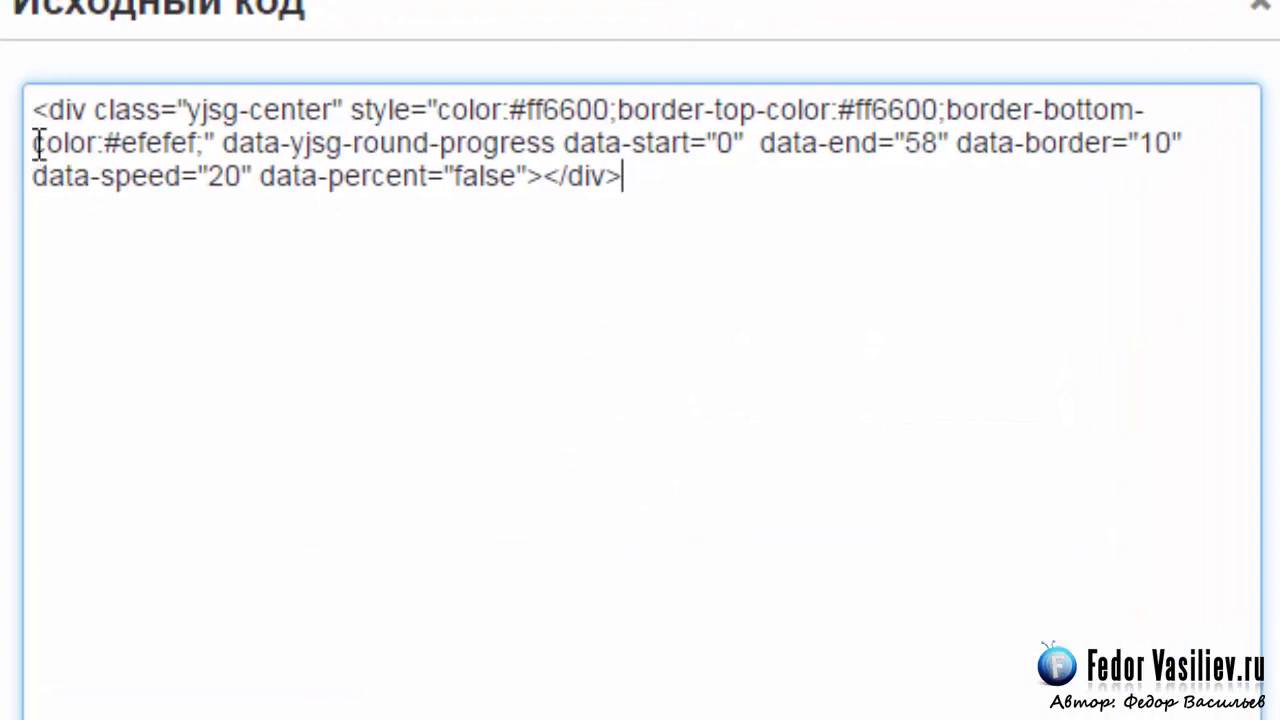
{"action": "left_click_drag", "start_coordinate": [63, 142], "coordinate": [189, 143]}
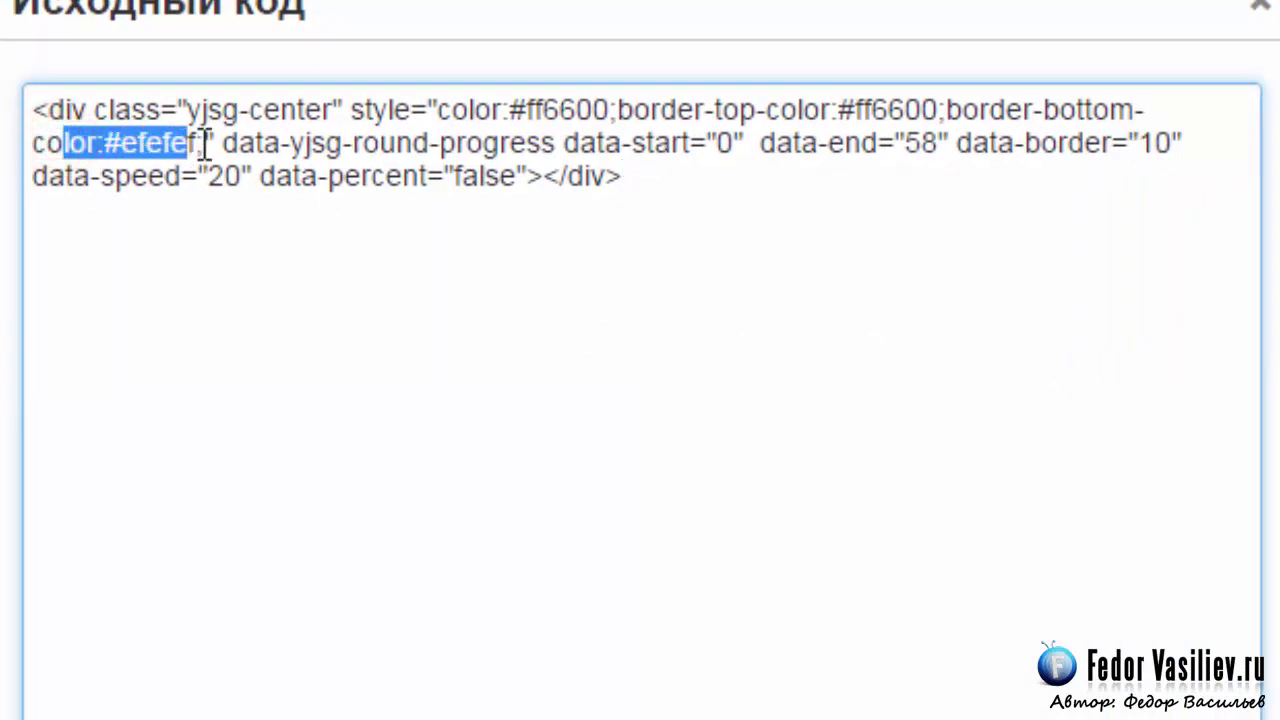
{"action": "left_click", "coordinate": [202, 143]}
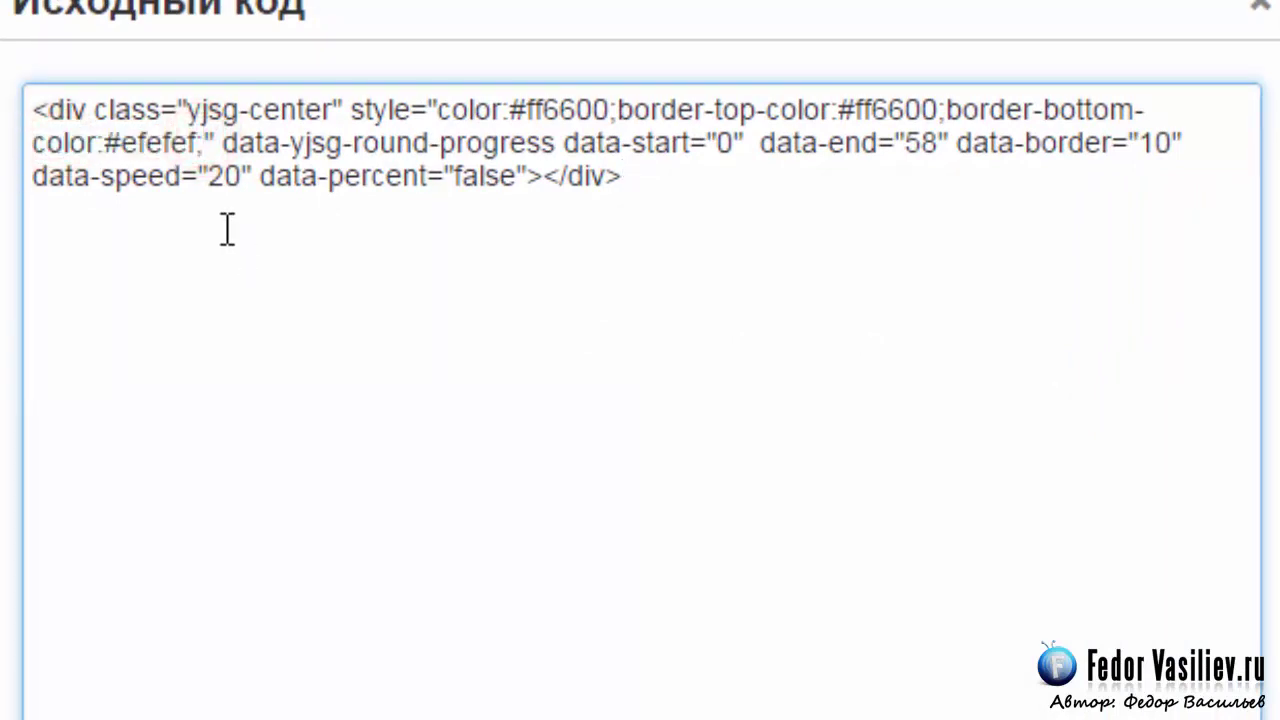
{"action": "key", "text": "ctrl+v"}
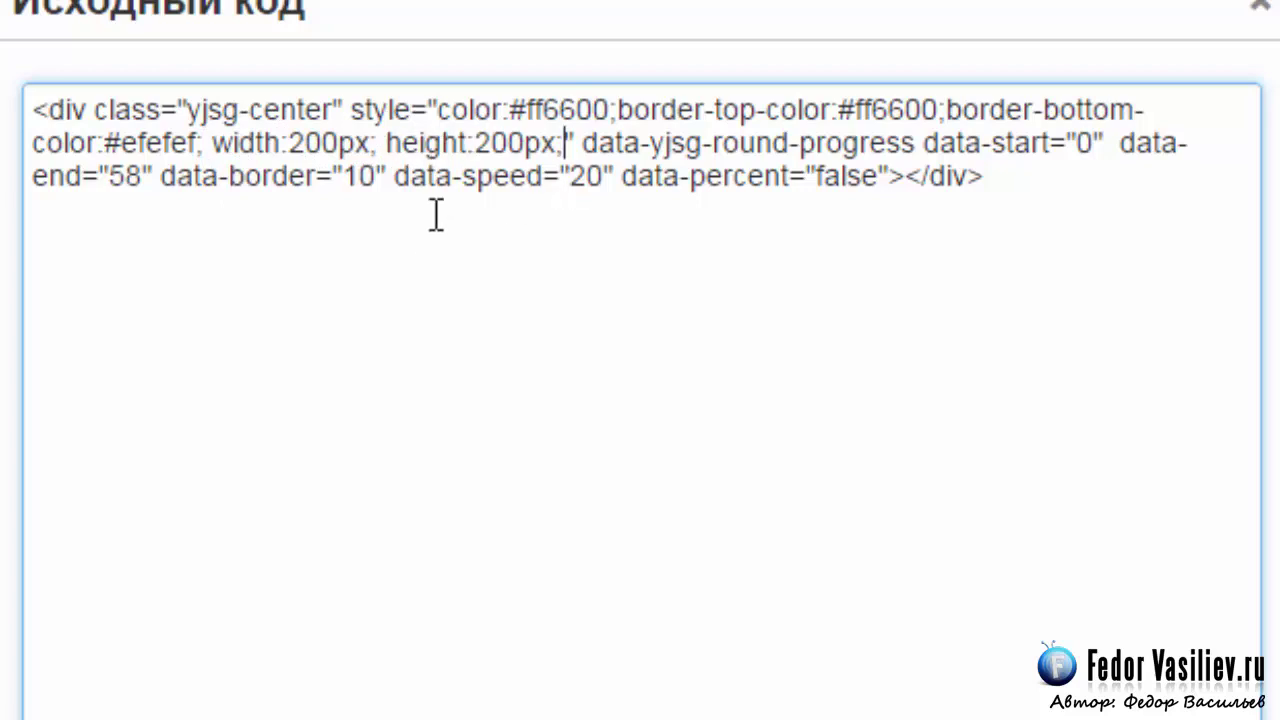
Step: Set the bar's inline width and height to 300px and apply the source code
{"action": "left_click_drag", "start_coordinate": [289, 143], "coordinate": [294, 150]}
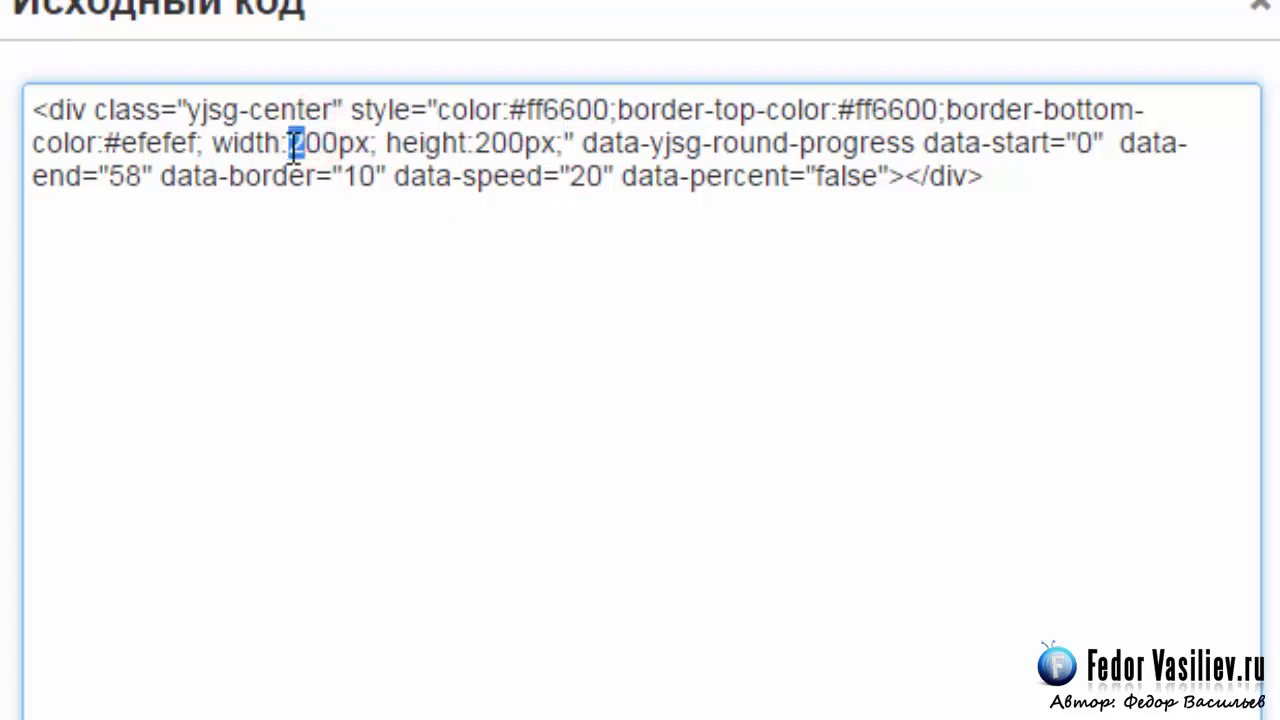
{"action": "type", "text": "3"}
{"action": "left_click_drag", "start_coordinate": [491, 134], "coordinate": [475, 143]}
{"action": "type", "text": "3"}
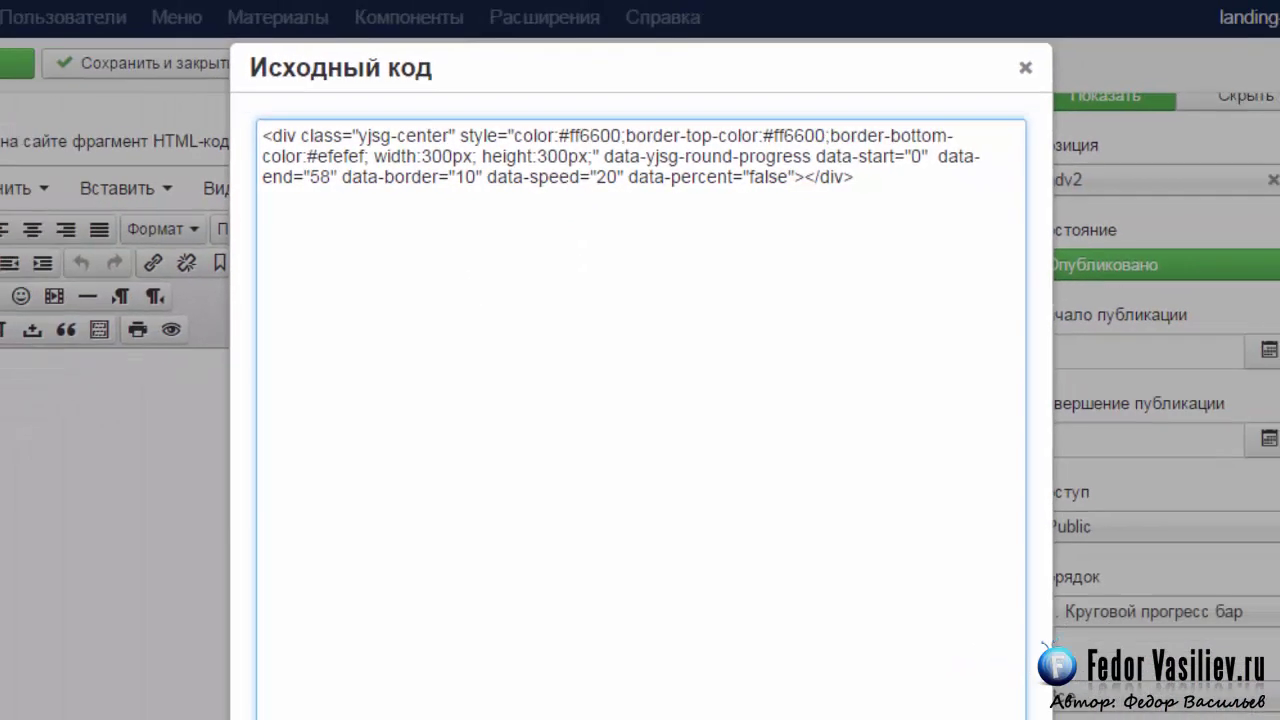
{"action": "left_click", "coordinate": [834, 666]}
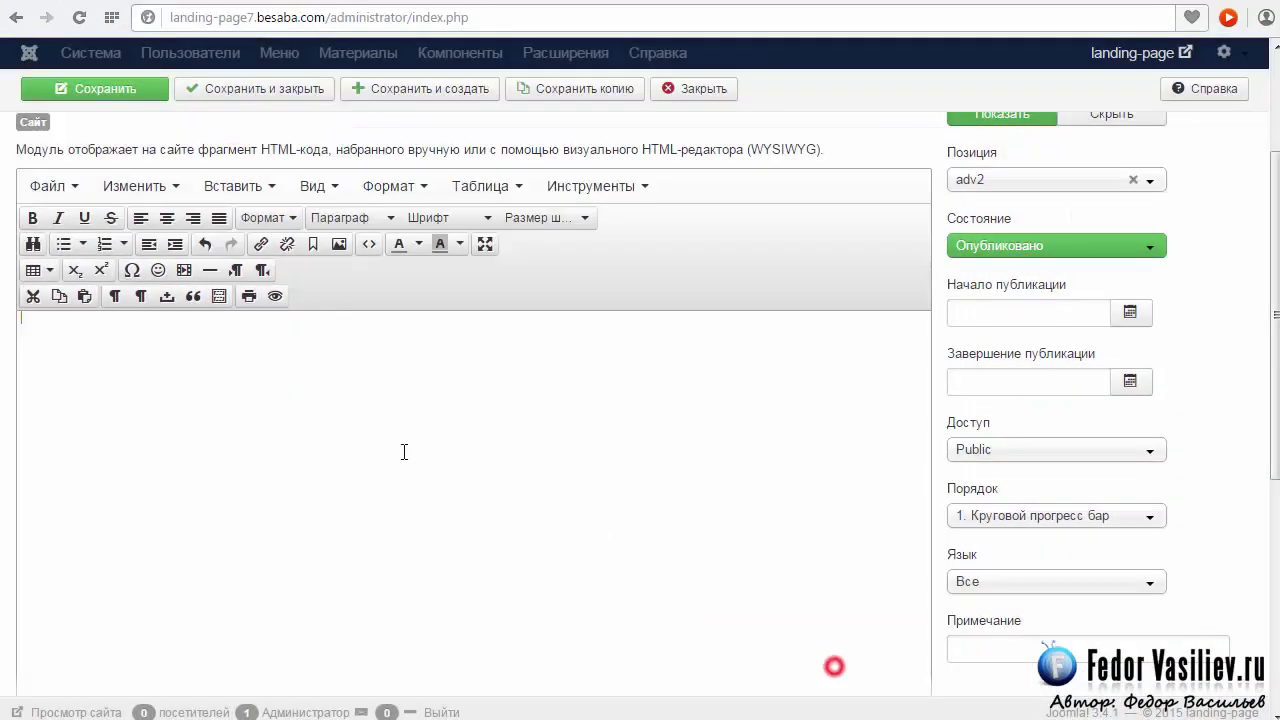
Step: Save the module and reload the Аддоны page to view the resized progress bar
{"action": "left_click", "coordinate": [112, 88]}
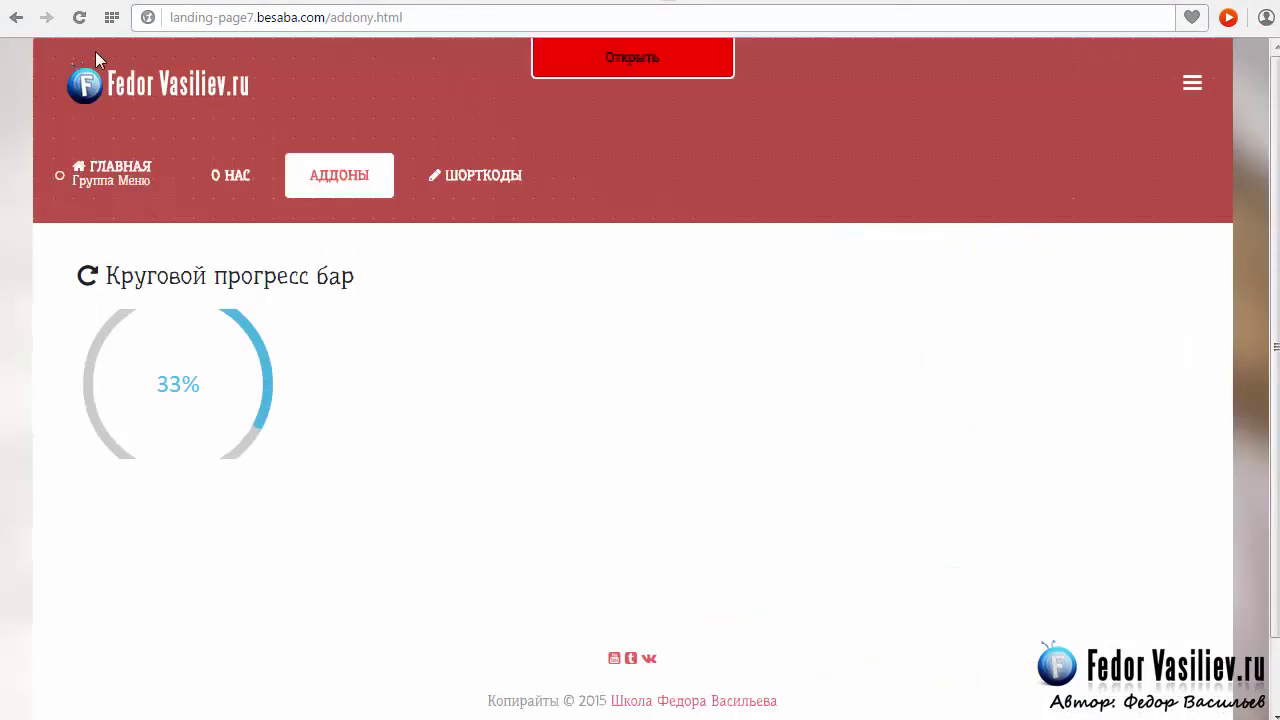
{"action": "left_click", "coordinate": [80, 19]}
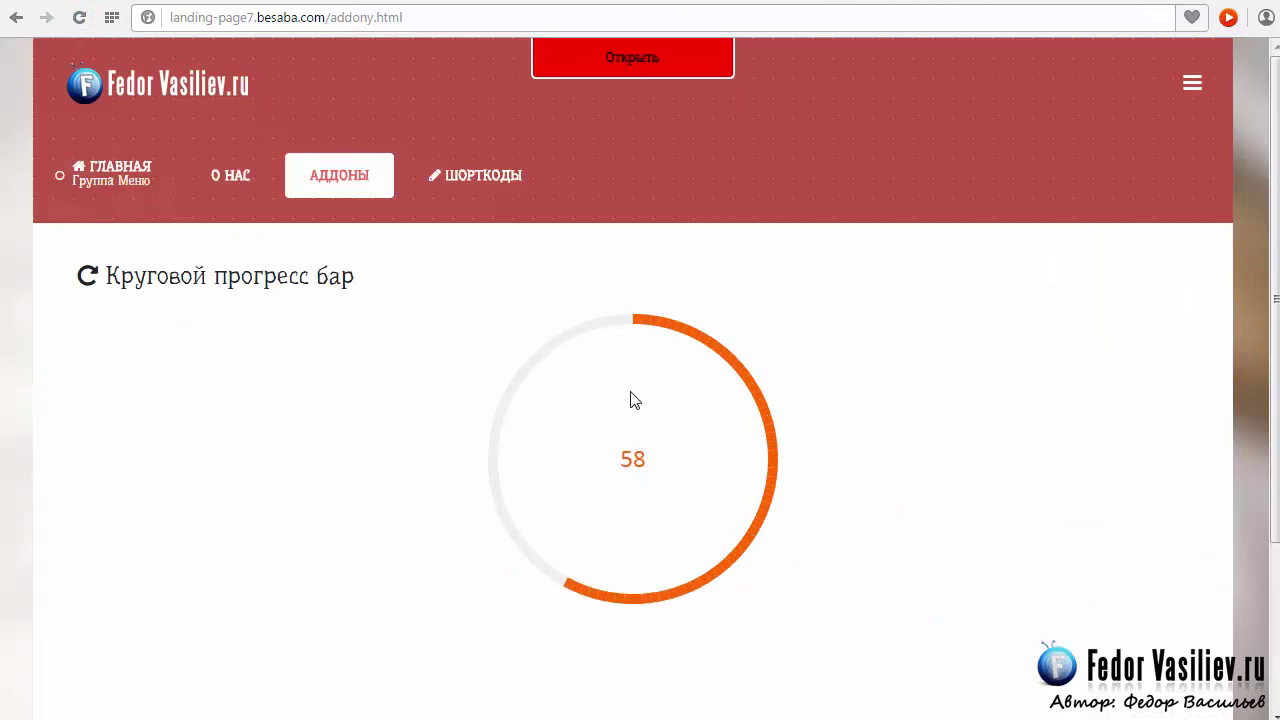
{"action": "scroll", "coordinate": [633, 400], "scroll_direction": "down", "scroll_amount": 1}
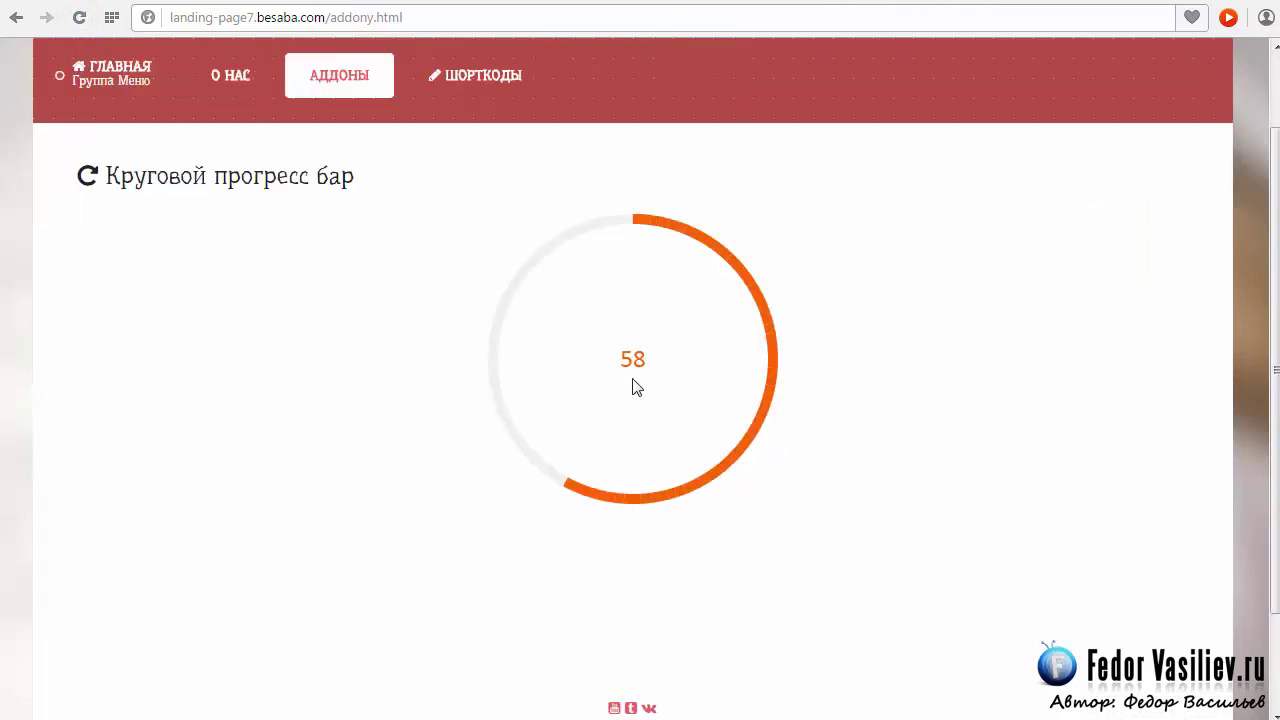
{"action": "scroll", "coordinate": [634, 384], "scroll_direction": "up", "scroll_amount": 1}
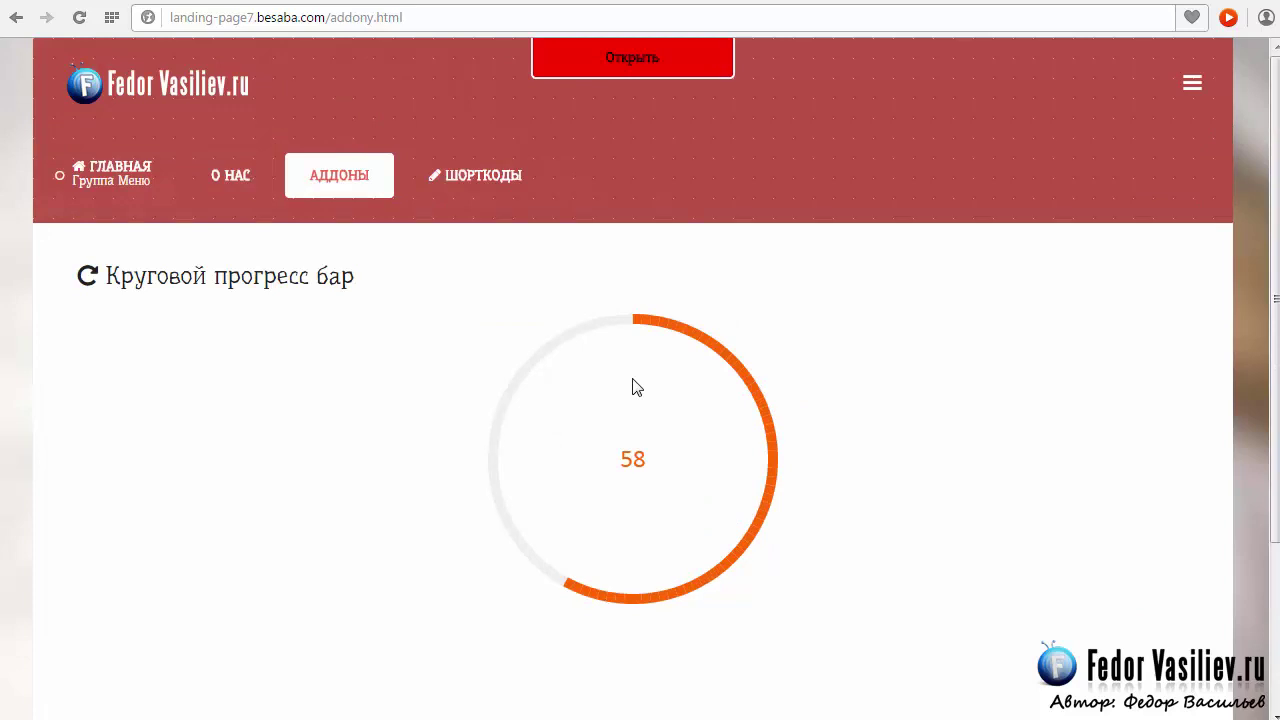
Step: Reopen the module's source code and check the bar's inline width and height against the bar on the Аддоны page
{"action": "left_click", "coordinate": [560, 3]}
{"action": "scroll", "coordinate": [360, 314], "scroll_direction": "down", "scroll_amount": 2}
{"action": "left_click", "coordinate": [370, 317]}
{"action": "left_click_drag", "start_coordinate": [436, 161], "coordinate": [445, 161]}
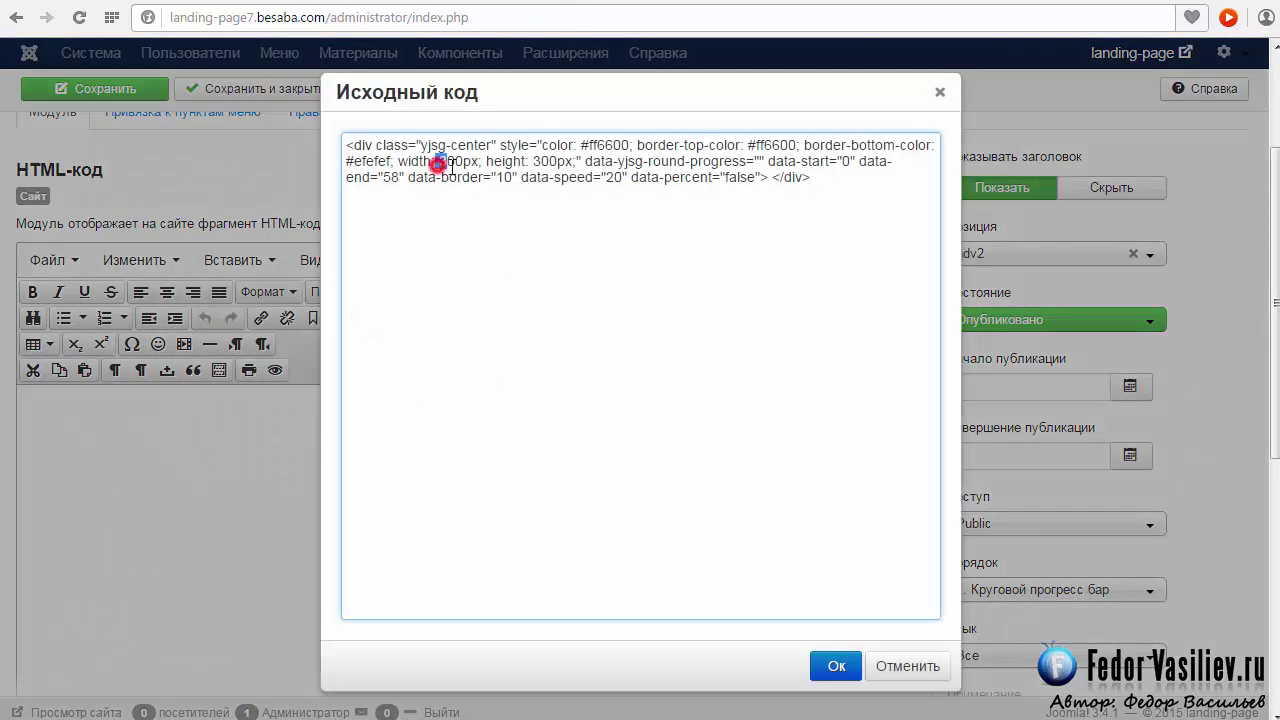
{"action": "left_click", "coordinate": [537, 161]}
{"action": "left_click", "coordinate": [700, 3]}
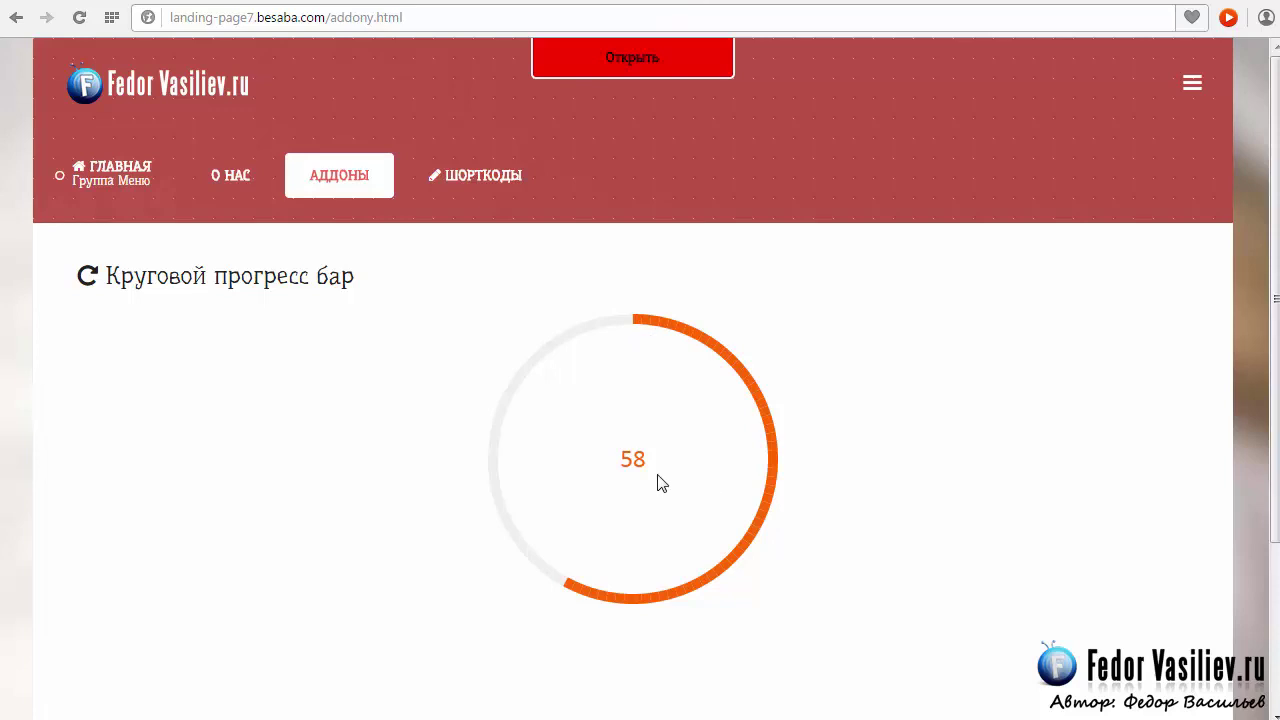
{"action": "left_click", "coordinate": [568, 3]}
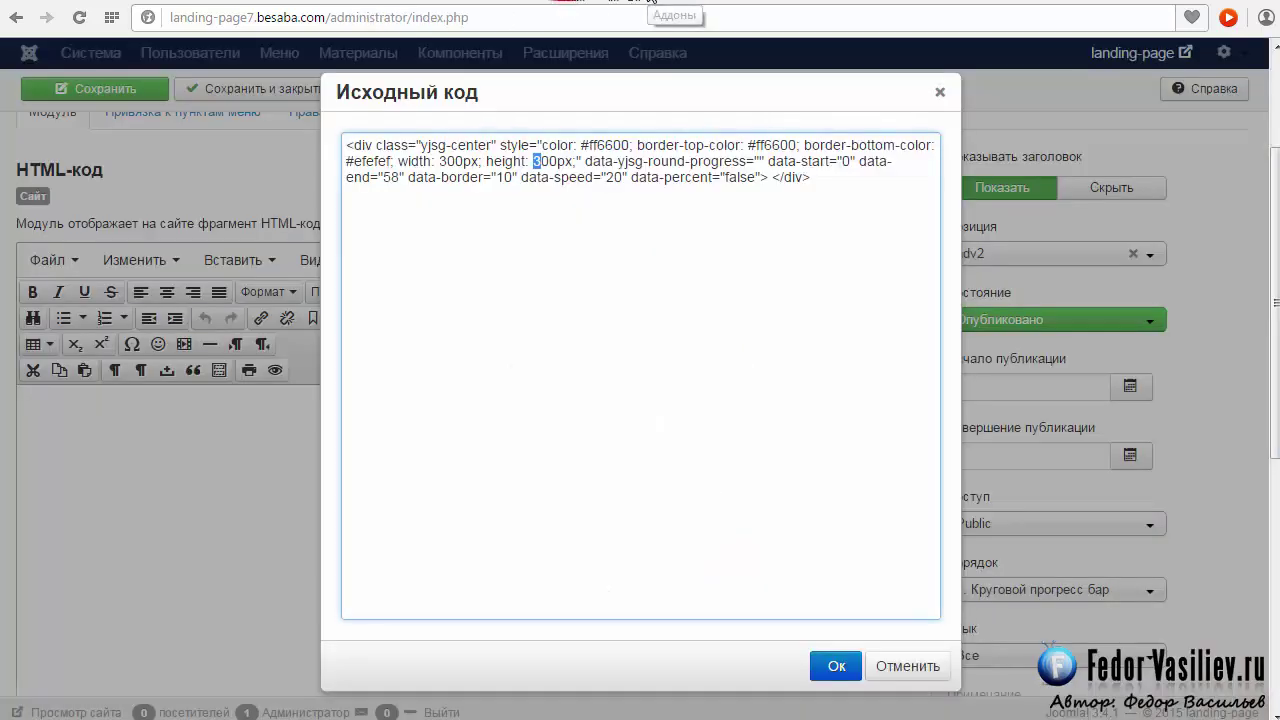
{"action": "left_click", "coordinate": [569, 3]}
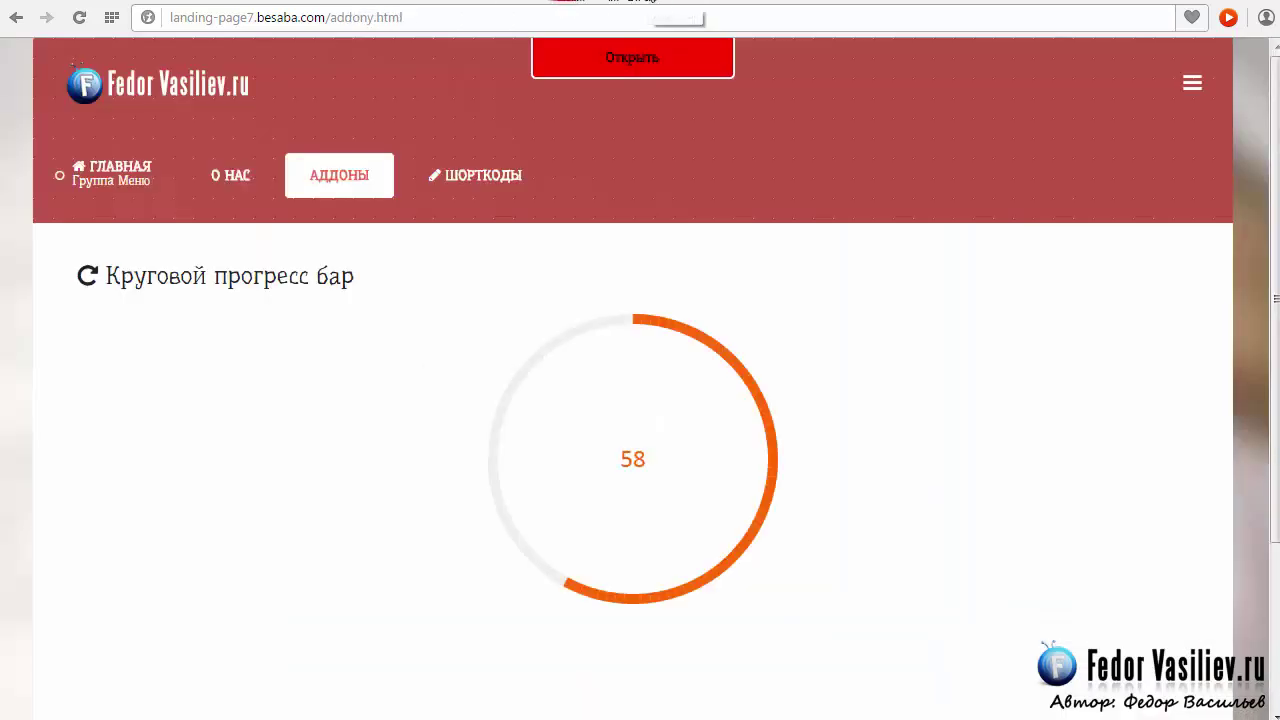
Step: Compare the module's whole div markup with the example bars on the YouJoomla round progress bars page
{"action": "left_click", "coordinate": [575, 4]}
{"action": "left_click_drag", "start_coordinate": [813, 178], "coordinate": [331, 120]}
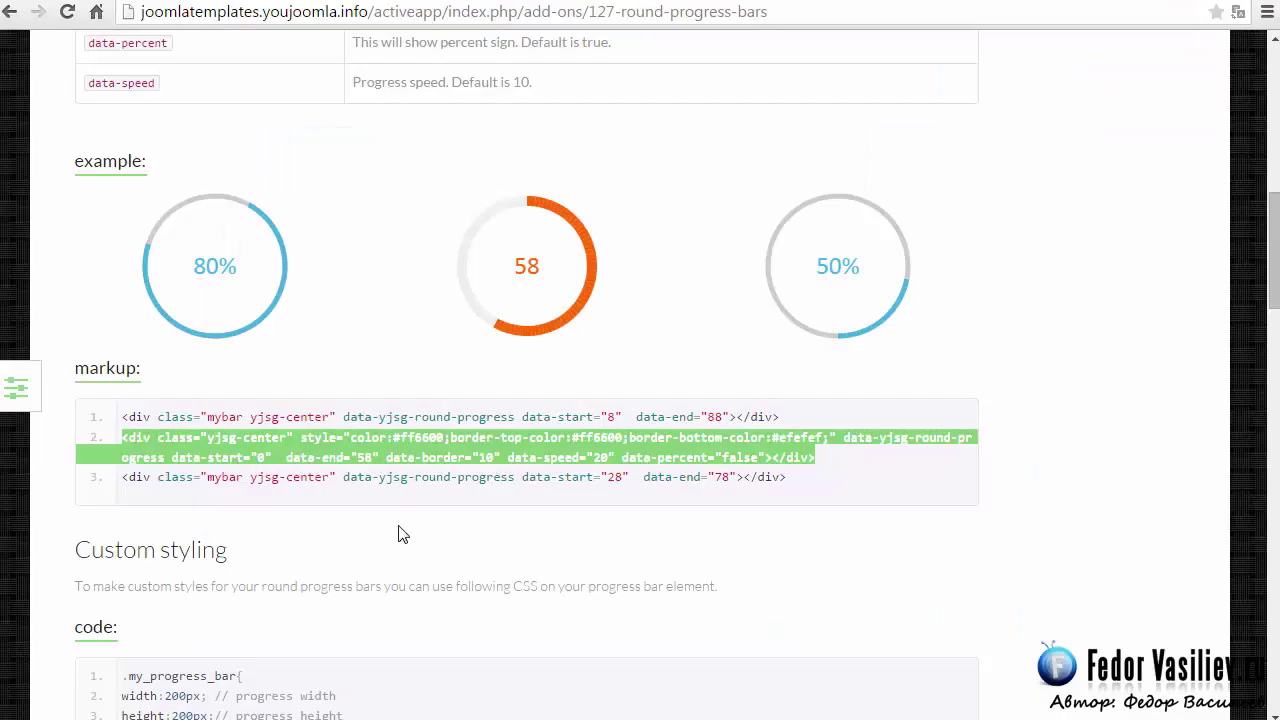
{"action": "left_click", "coordinate": [236, 270]}
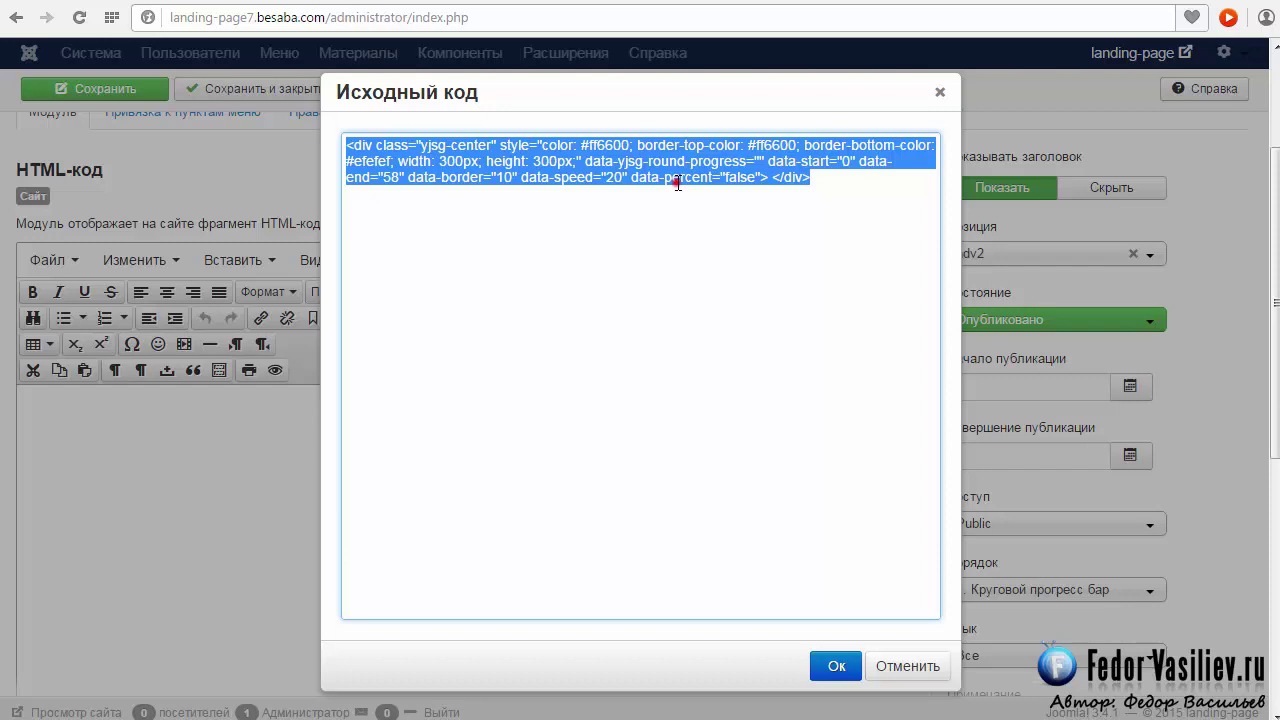
Step: Set the bar's data-percent attribute to "true" in the module's source code
{"action": "left_click", "coordinate": [678, 183]}
{"action": "left_click_drag", "start_coordinate": [810, 178], "coordinate": [926, 189]}
{"action": "left_click", "coordinate": [631, 178]}
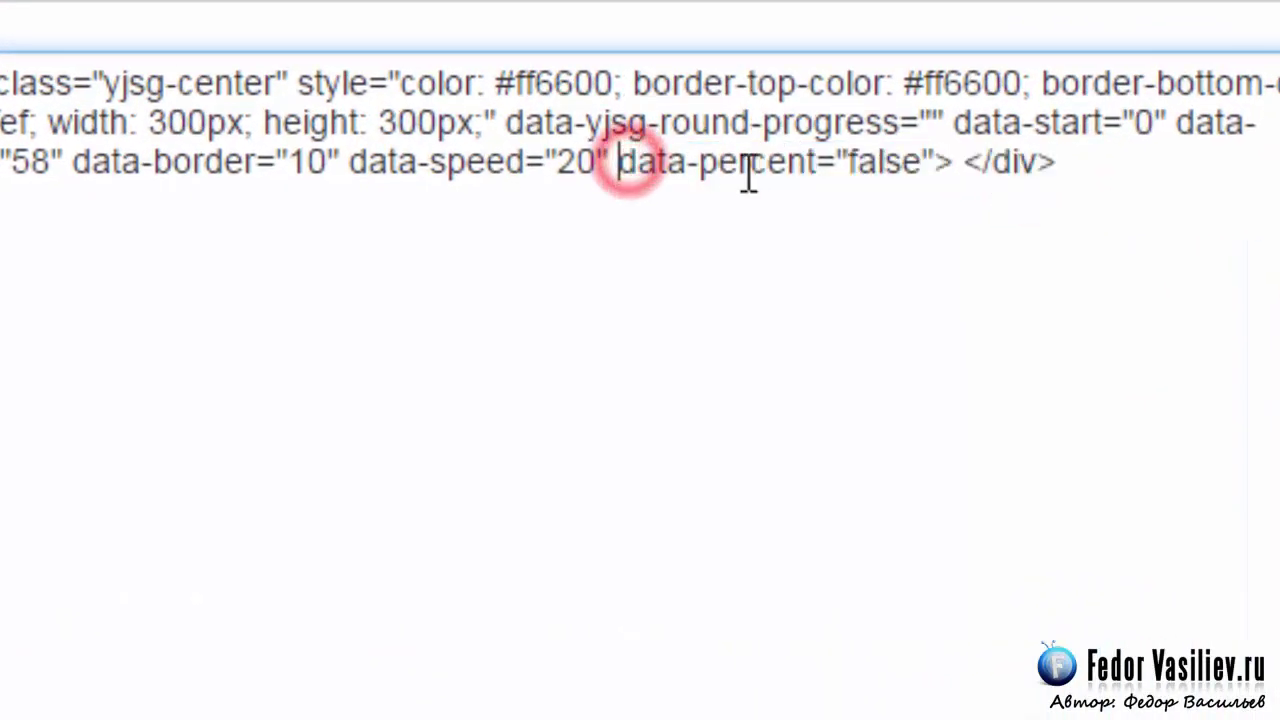
{"action": "left_click", "coordinate": [853, 168]}
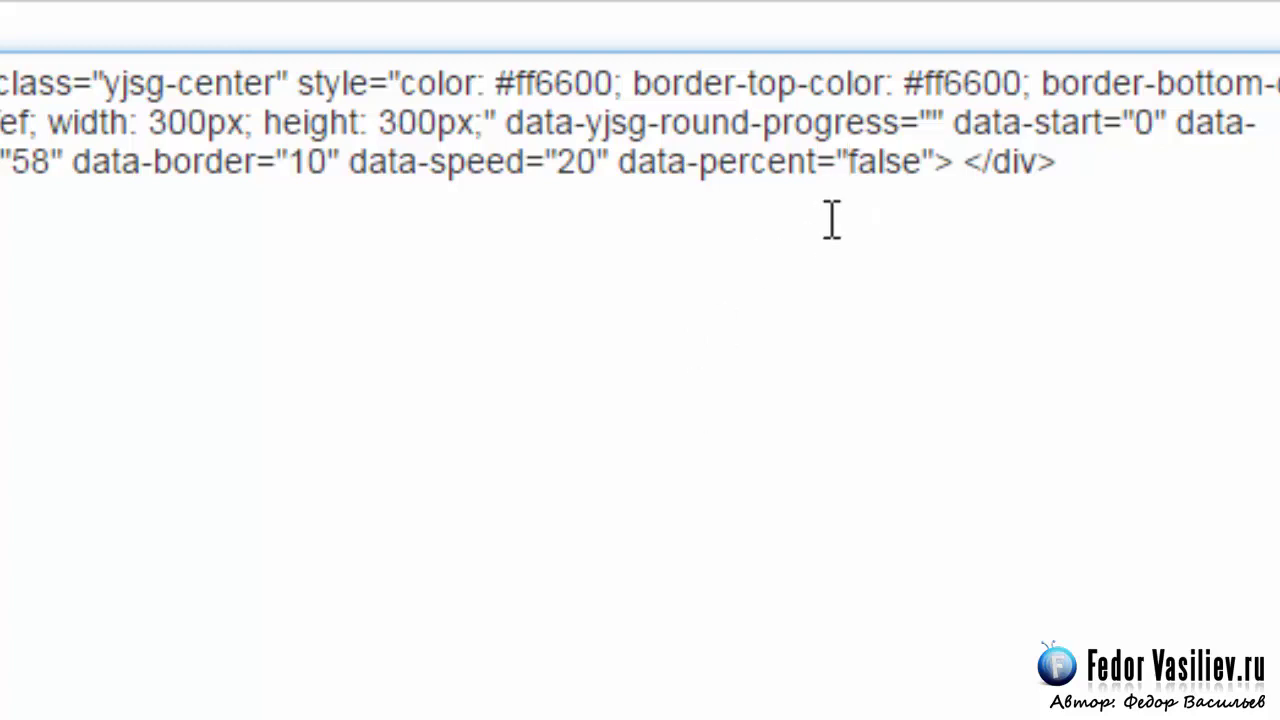
{"action": "double_click", "coordinate": [850, 162]}
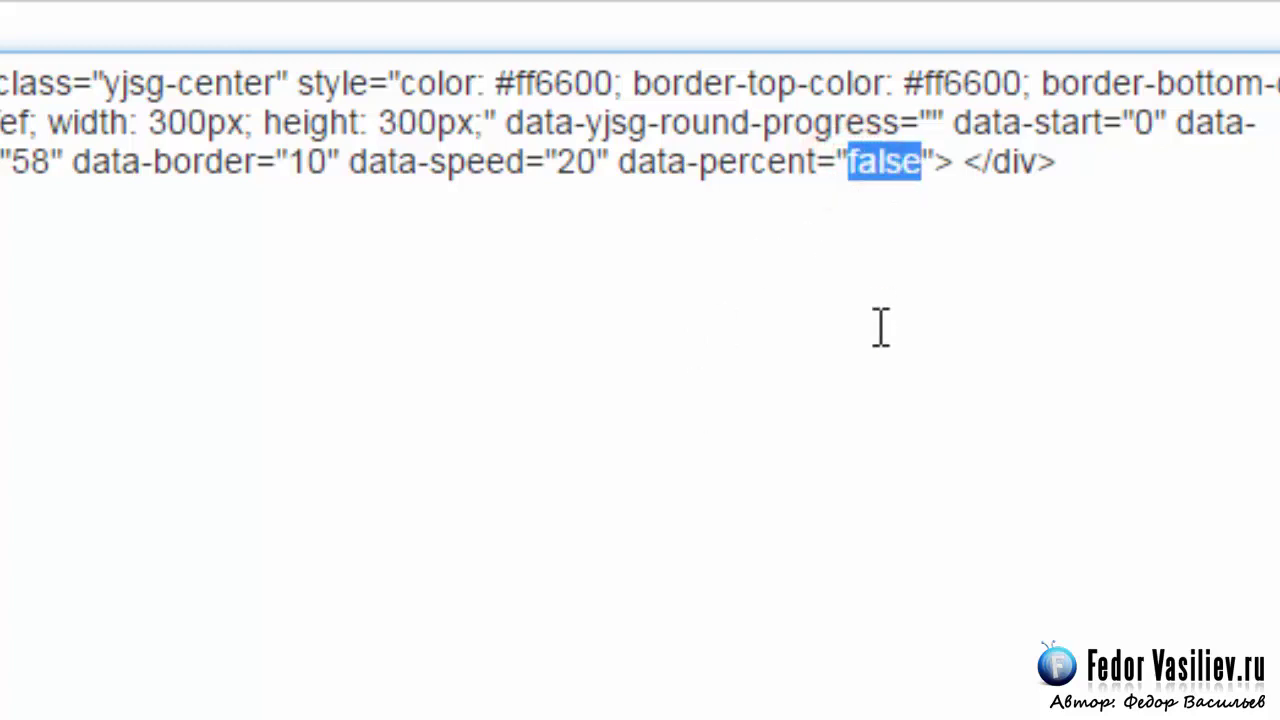
{"action": "key", "text": "BackSpace"}
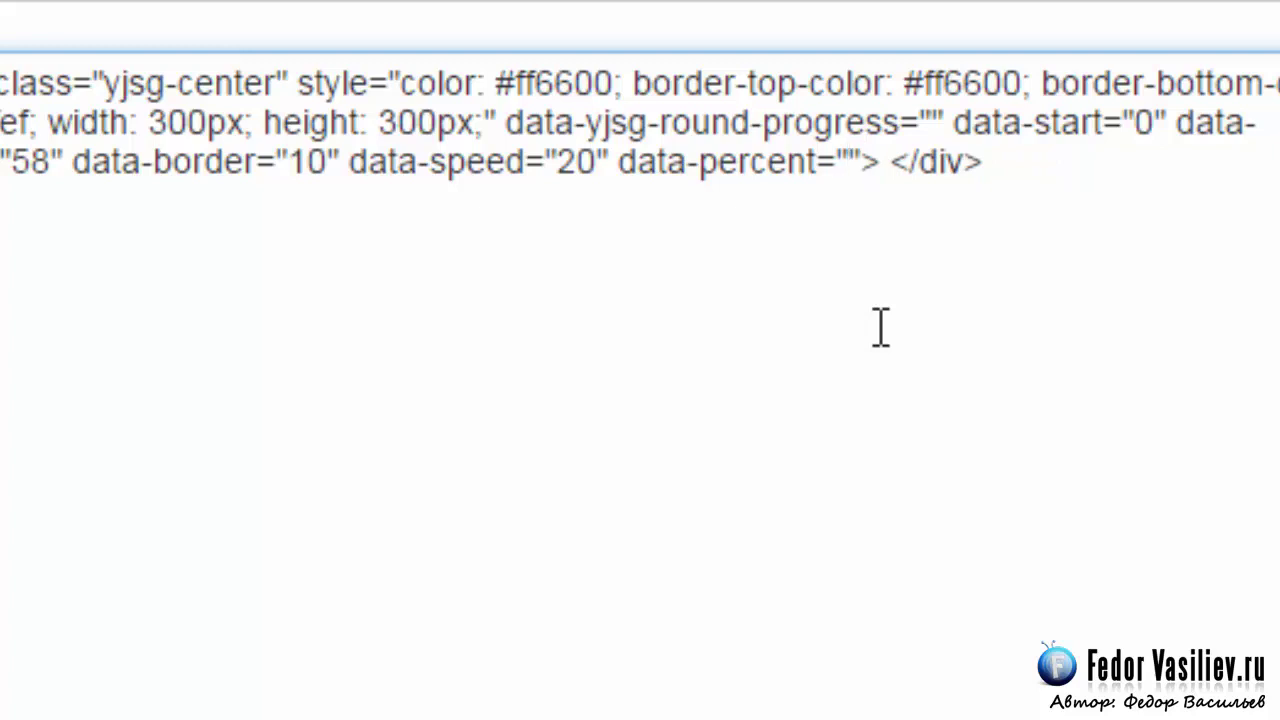
{"action": "type", "text": "true"}
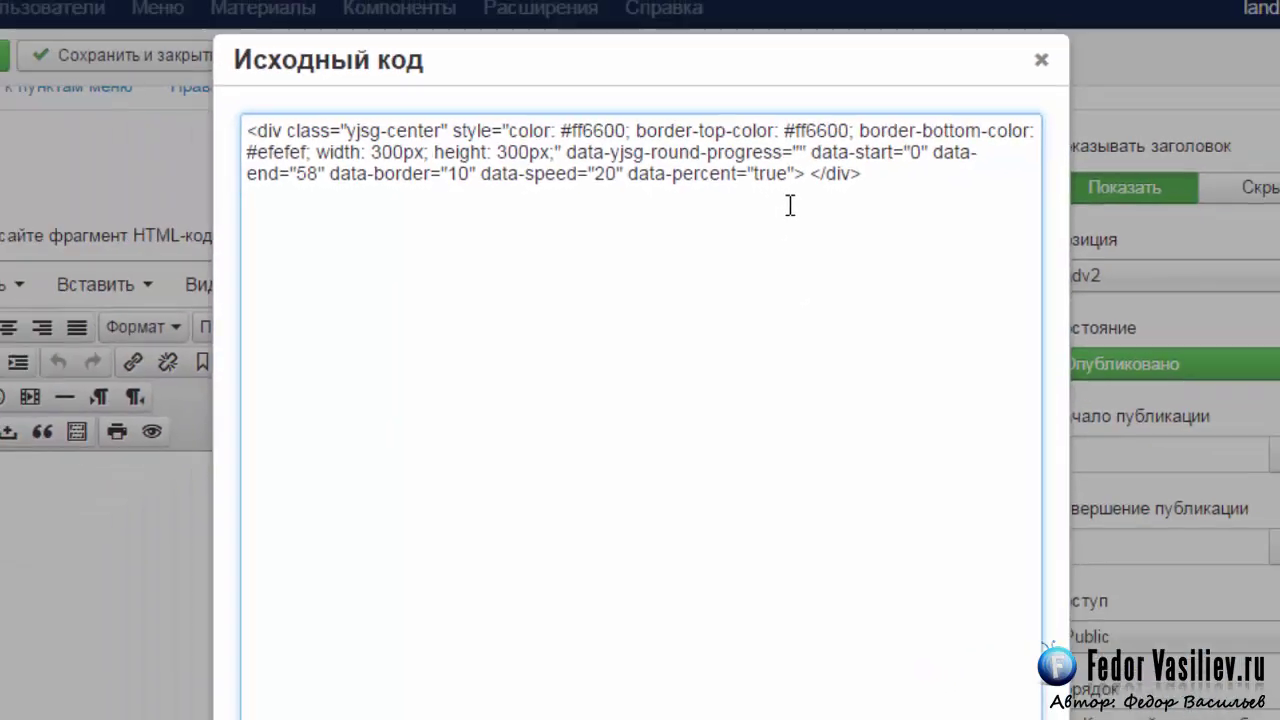
Step: Apply the source code, save the module and reload the Аддоны page to check the percent sign
{"action": "left_click", "coordinate": [829, 666]}
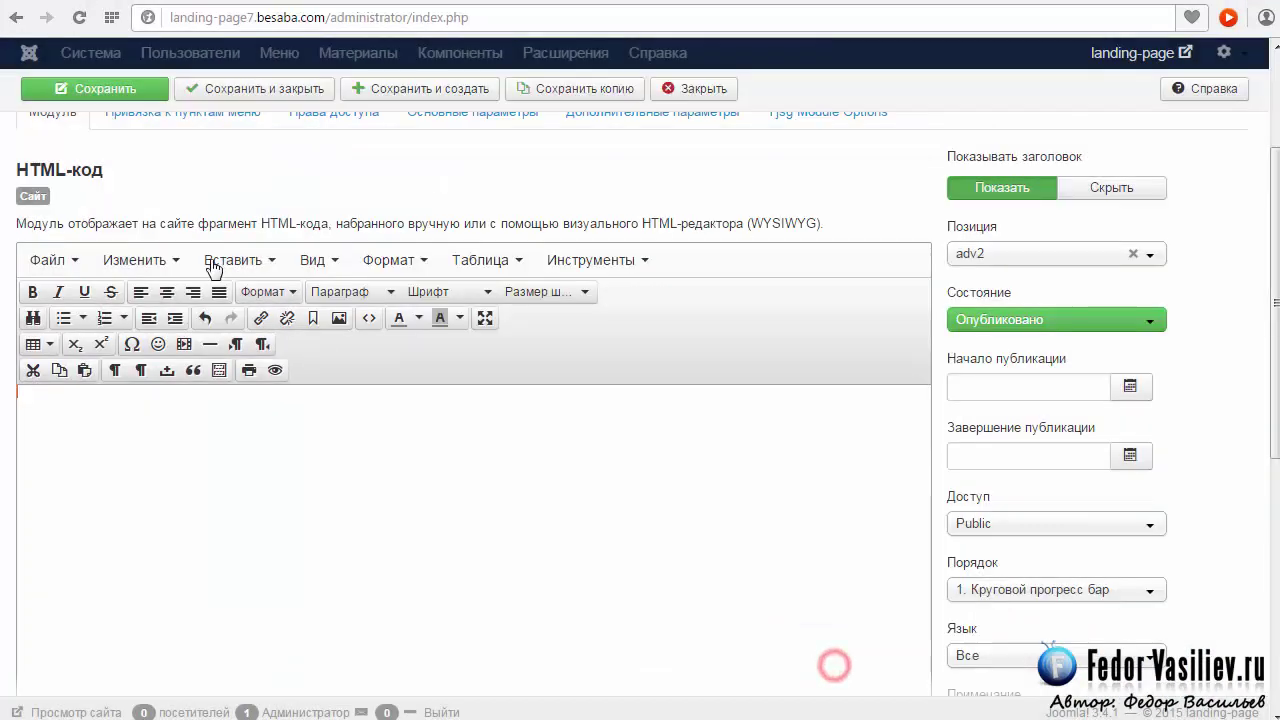
{"action": "left_click", "coordinate": [115, 92]}
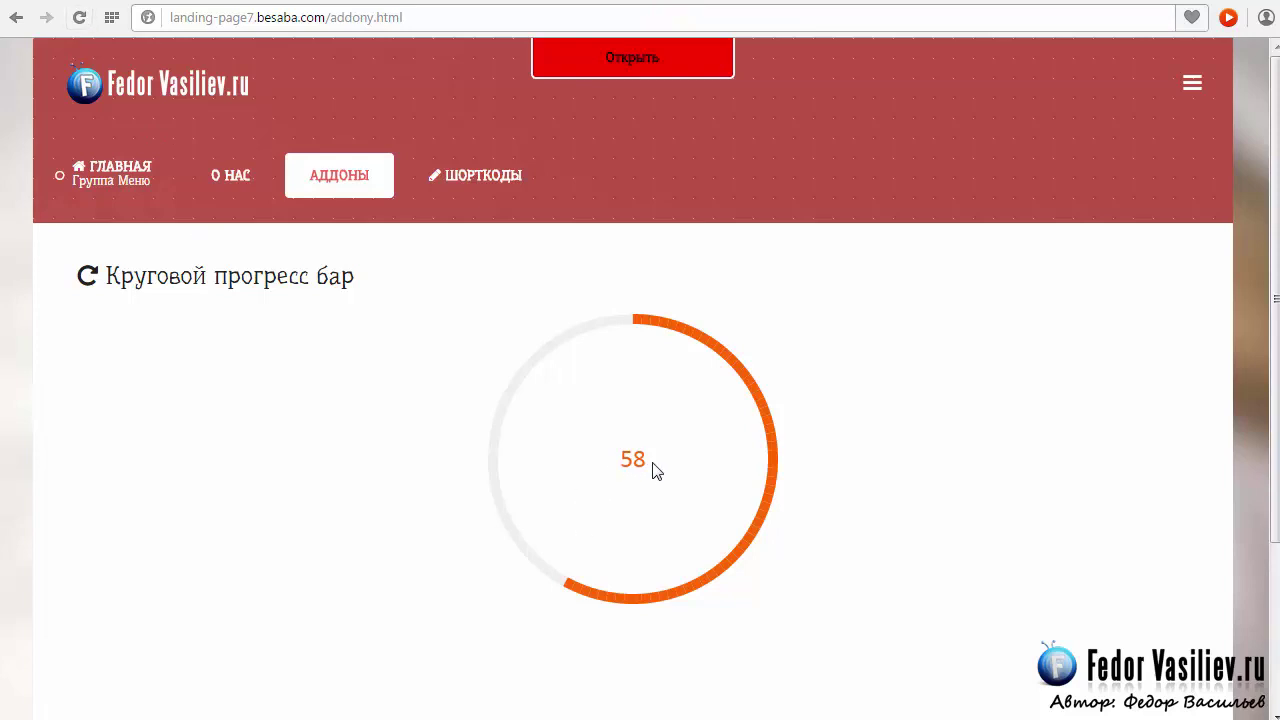
{"action": "left_click", "coordinate": [79, 17]}
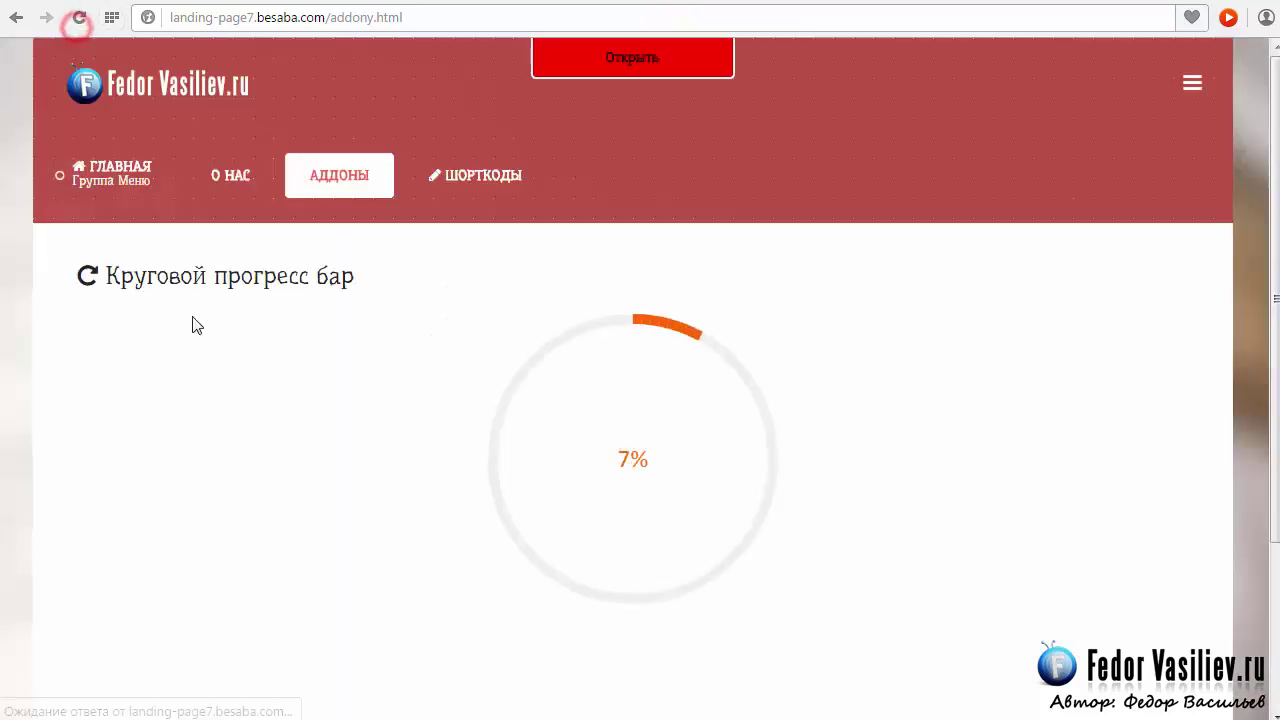